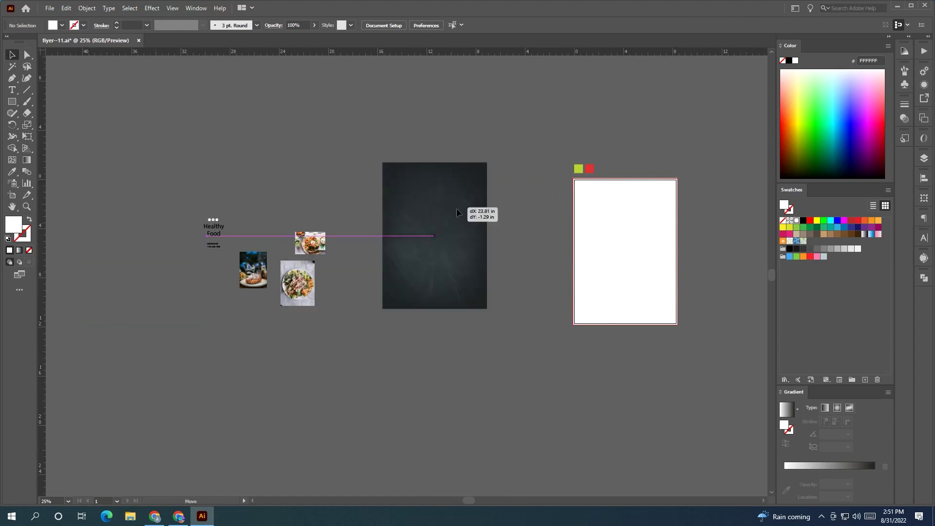
# - Move the dark textured background image from the pasteboard up to the white page
pyautogui.moveTo(594, 226); pyautogui.dragTo(387, 225)
pyautogui.moveTo(296, 246); pyautogui.dragTo(479, 270)
pyautogui.moveTo(353, 280); pyautogui.dragTo(283, 280)
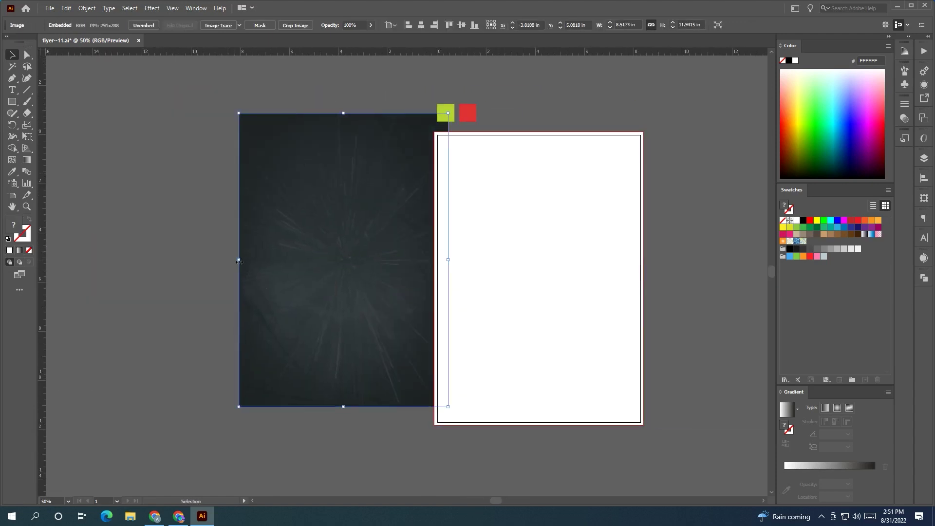
# - Bring the dark background image to the front and scale it to cover the page out to the bleed edges
pyautogui.moveTo(239, 260); pyautogui.dragTo(219, 260)
pyautogui.rightClick(272, 264)
pyautogui.moveTo(337, 346)
pyautogui.click(399, 344)
pyautogui.moveTo(246, 330)
pyautogui.mouseDown()
pyautogui.moveTo(463, 358)
pyautogui.moveTo(263, 330)
pyautogui.mouseUp()
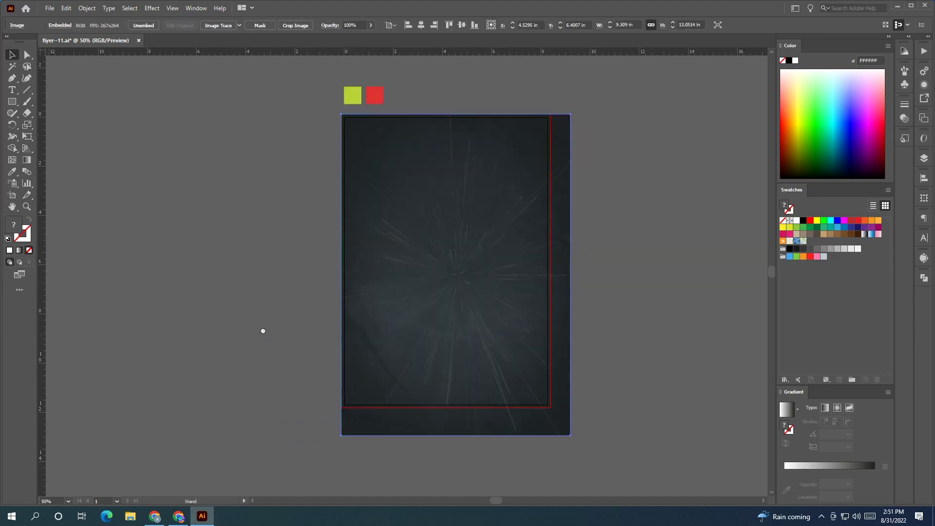
pyautogui.moveTo(482, 422); pyautogui.dragTo(463, 397)
pyautogui.click(487, 390)
pyautogui.scroll(4, 461, 396)
pyautogui.scroll(-4, 461, 396)
pyautogui.moveTo(489, 320); pyautogui.dragTo(514, 354)
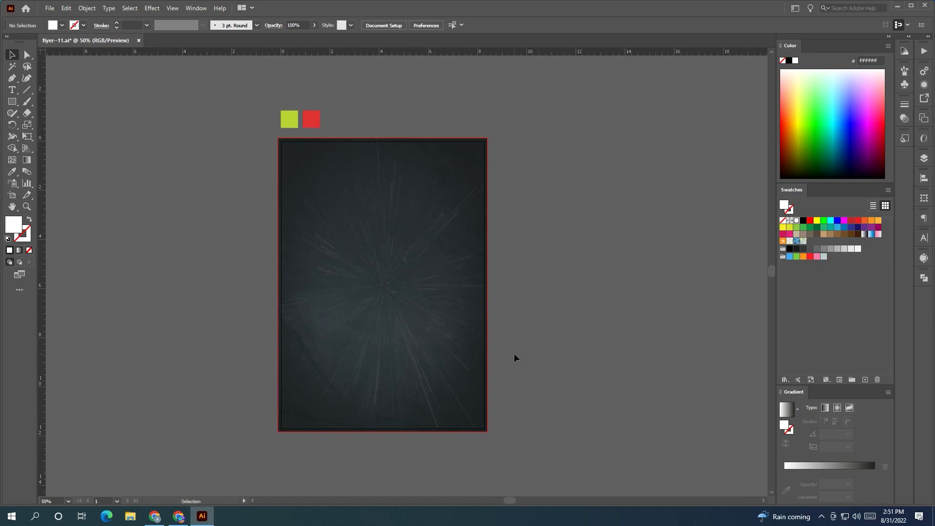
pyautogui.moveTo(258, 352); pyautogui.dragTo(331, 357)
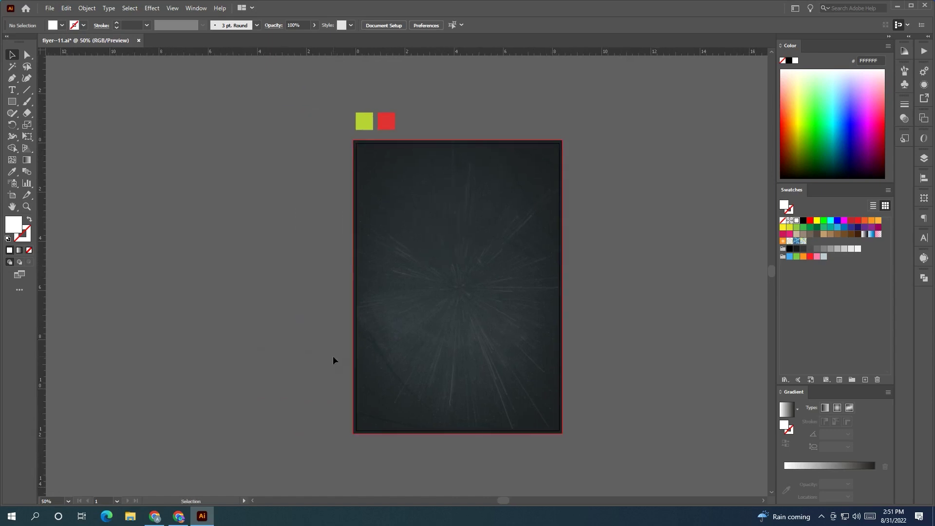
pyautogui.scroll(-1, 332, 356)
pyautogui.moveTo(255, 349); pyautogui.dragTo(278, 341)
pyautogui.scroll(1, 415, 360)
pyautogui.moveTo(395, 356); pyautogui.dragTo(356, 367)
# - Draw a white circle about 4.64 in wide at the centre of the page
pyautogui.moveTo(13, 101); pyautogui.dragTo(58, 123)
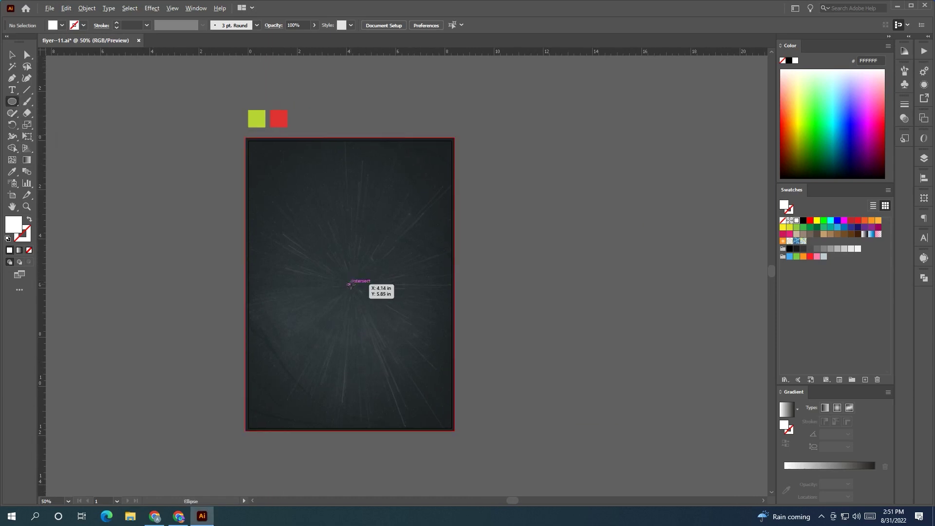
pyautogui.moveTo(352, 285); pyautogui.dragTo(402, 336)
pyautogui.scroll(1, 288, 277)
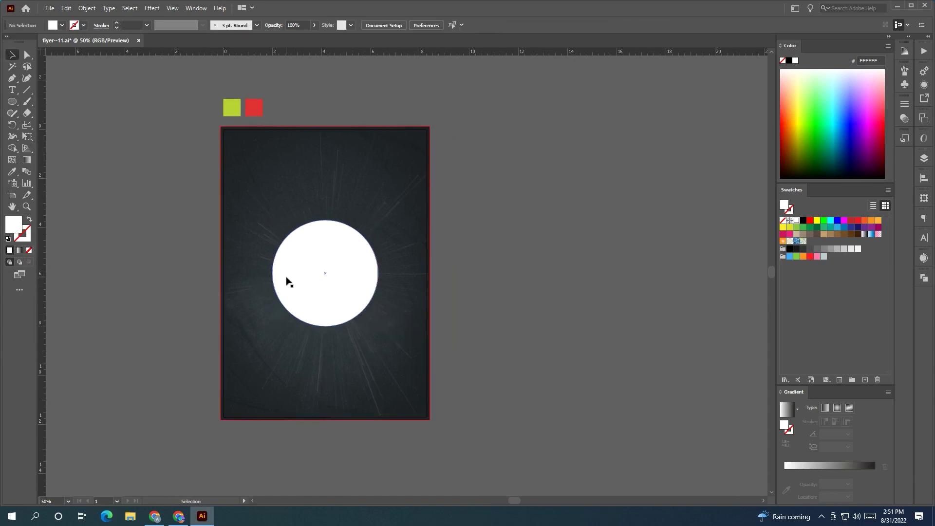
pyautogui.moveTo(388, 178); pyautogui.dragTo(394, 172)
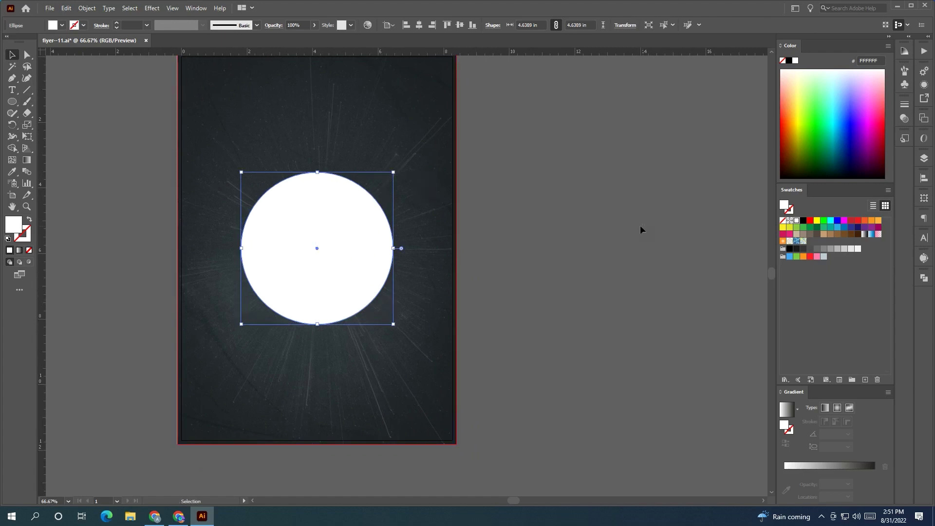
pyautogui.click(642, 225)
# - Enlarge the dark background image so it extends slightly past the bleed at the page's sides and top
pyautogui.scroll(-1, 611, 221)
pyautogui.moveTo(533, 203); pyautogui.dragTo(480, 228)
pyautogui.moveTo(427, 215); pyautogui.dragTo(427, 206)
pyautogui.moveTo(336, 402); pyautogui.dragTo(337, 411)
pyautogui.click(501, 359)
pyautogui.scroll(1, 495, 353)
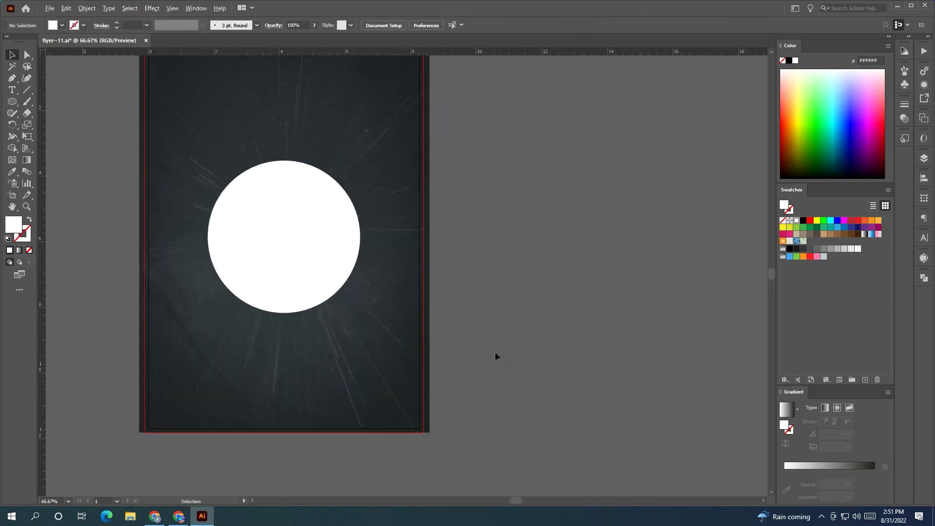
pyautogui.moveTo(494, 355); pyautogui.dragTo(560, 393)
pyautogui.moveTo(544, 319); pyautogui.dragTo(558, 314)
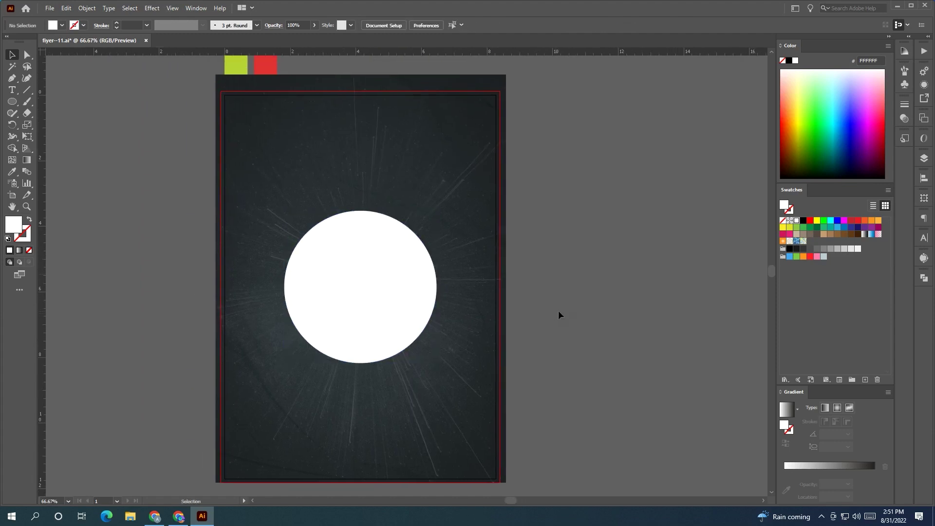
# - Enlarge the white circle to about 4.86 in and paste a concentric copy in front, scaled to about 4.67 in
pyautogui.click(403, 303)
pyautogui.moveTo(436, 363); pyautogui.dragTo(441, 367)
pyautogui.click(66, 8)
pyautogui.click(82, 55)
pyautogui.click(66, 9)
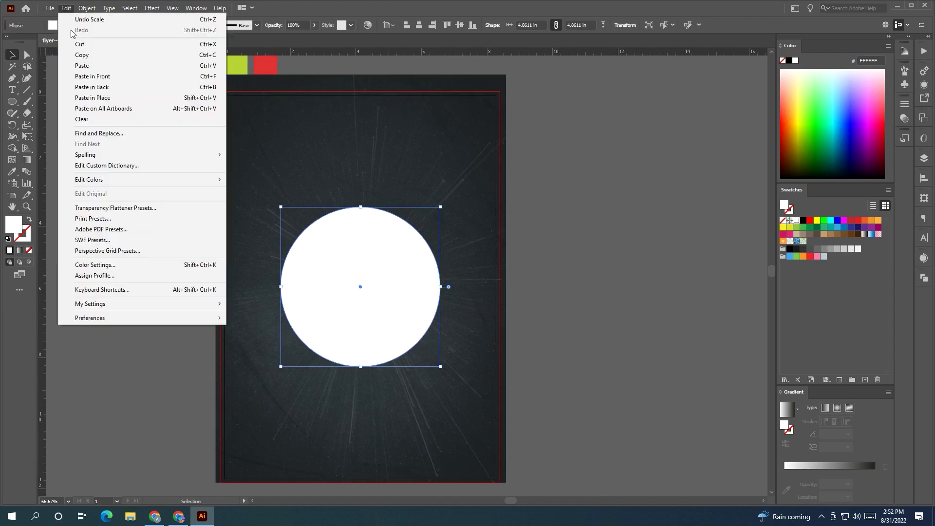
pyautogui.click(109, 77)
pyautogui.moveTo(441, 207); pyautogui.dragTo(441, 211)
pyautogui.click(556, 259)
# - Bring the smaller inner circle to the front of the stacking order
pyautogui.click(412, 272)
pyautogui.hotkey('ctrl', '-')
pyautogui.rightClick(420, 269)
pyautogui.moveTo(487, 445)
pyautogui.click(574, 445)
pyautogui.click(603, 409)
# - Move the fries bowl photo from the pasteboard to beside the page and enlarge it
pyautogui.hotkey('ctrl', '-')
pyautogui.hscroll(-10, 526, 323)
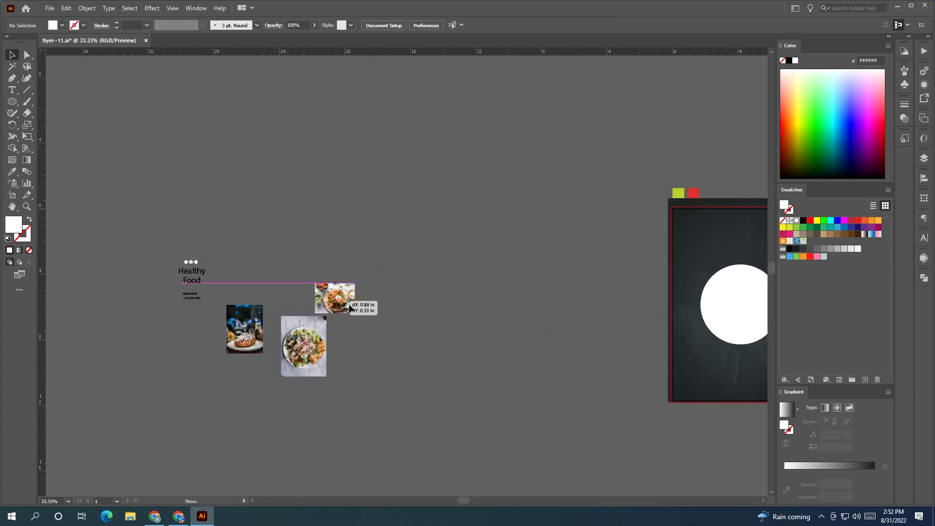
pyautogui.moveTo(319, 295); pyautogui.dragTo(549, 295)
pyautogui.hscroll(10, 549, 294)
pyautogui.hotkey('ctrl', '+')
pyautogui.moveTo(148, 280); pyautogui.dragTo(249, 355)
# - Bring the fries photo and inner circle to the front and fit the photo over the circle at about 9.5 in wide
pyautogui.keyDown('shift'); pyautogui.click(456, 234); pyautogui.keyUp('shift')
pyautogui.rightClick(457, 232)
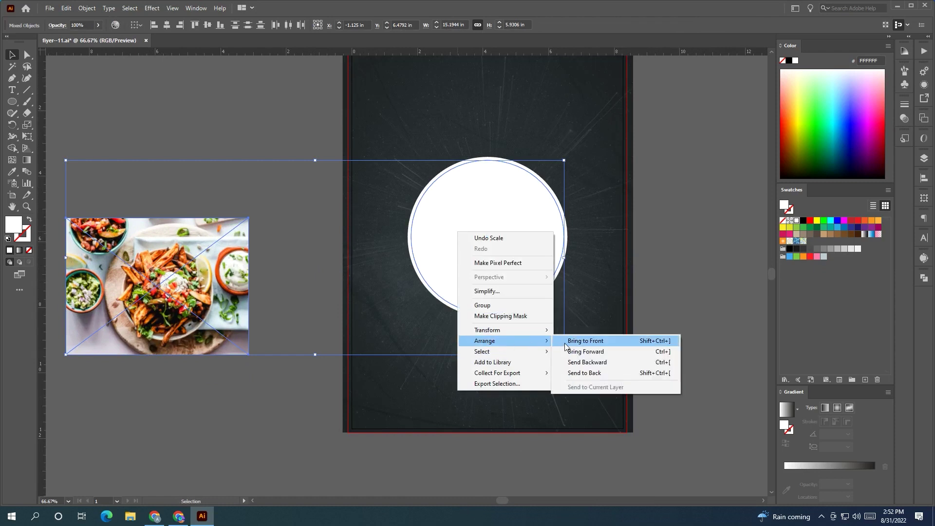
pyautogui.click(579, 338)
pyautogui.moveTo(190, 299); pyautogui.dragTo(525, 247)
pyautogui.moveTo(493, 303); pyautogui.dragTo(471, 377)
pyautogui.moveTo(544, 347); pyautogui.dragTo(544, 319)
# - Clip the fries photo to the inner circle with a clipping mask
pyautogui.keyDown('shift'); pyautogui.click(501, 234); pyautogui.keyUp('shift')
pyautogui.hotkey('ctrl', '7')
pyautogui.click(684, 257)
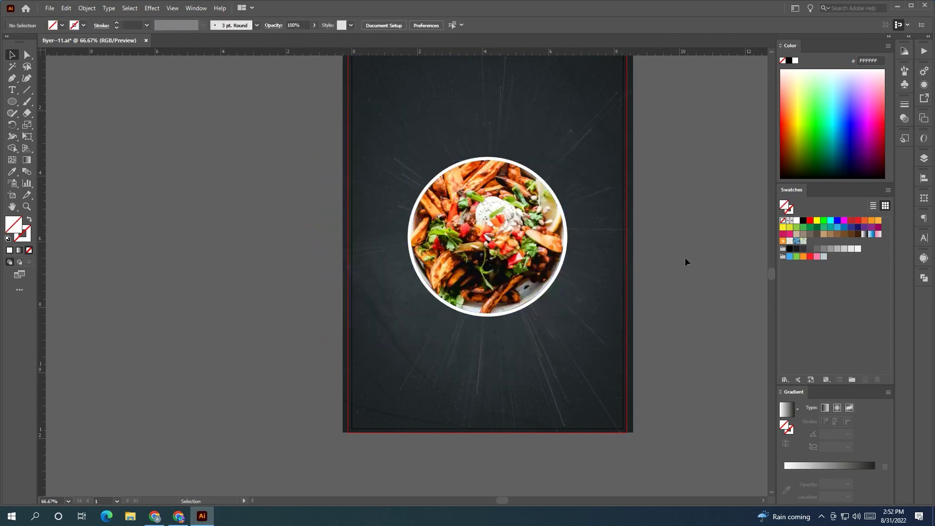
# - Enlarge the fries photo inside its circular mask to about 11.33 in wide and reposition it to fill the circle
pyautogui.hscroll(3, 685, 257)
pyautogui.doubleClick(390, 232)
pyautogui.moveTo(390, 233); pyautogui.dragTo(389, 237)
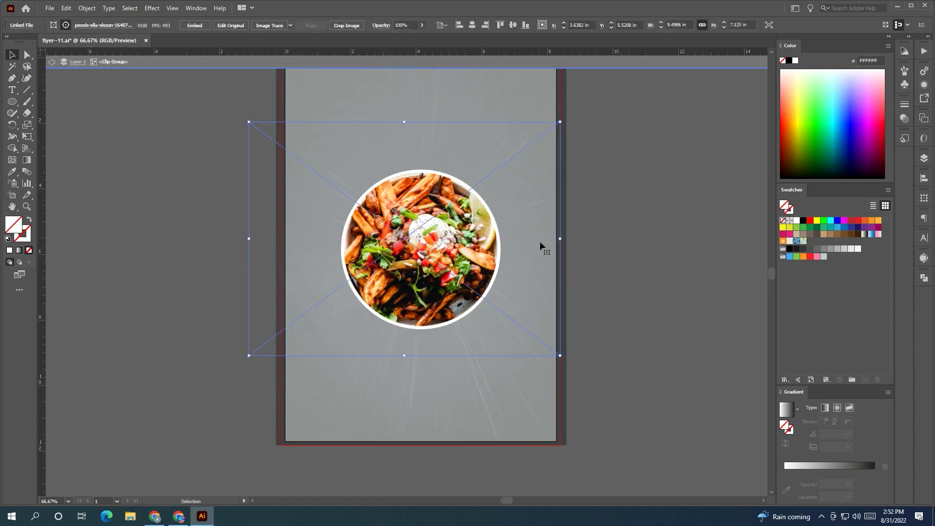
pyautogui.moveTo(561, 239); pyautogui.dragTo(590, 242)
pyautogui.moveTo(544, 251); pyautogui.dragTo(533, 250)
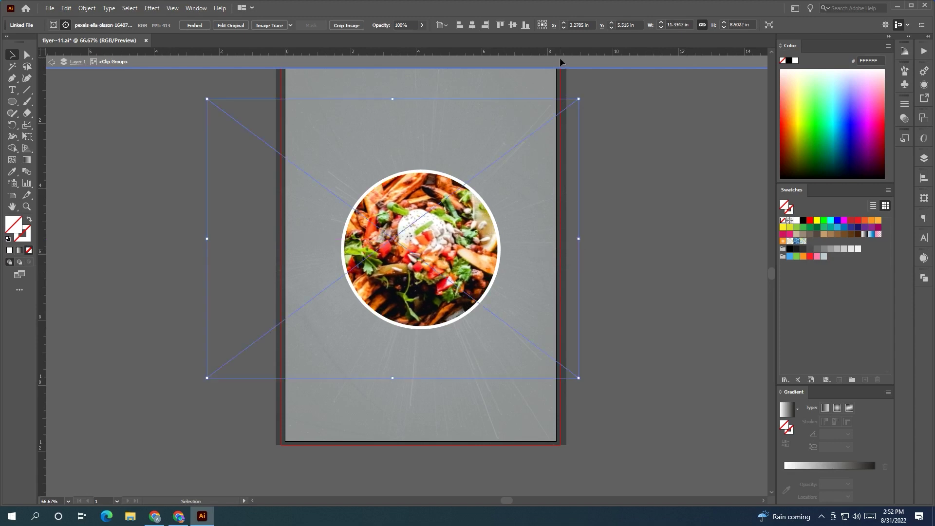
pyautogui.click(560, 61)
pyautogui.moveTo(654, 204); pyautogui.dragTo(650, 206)
pyautogui.moveTo(688, 284); pyautogui.dragTo(635, 277)
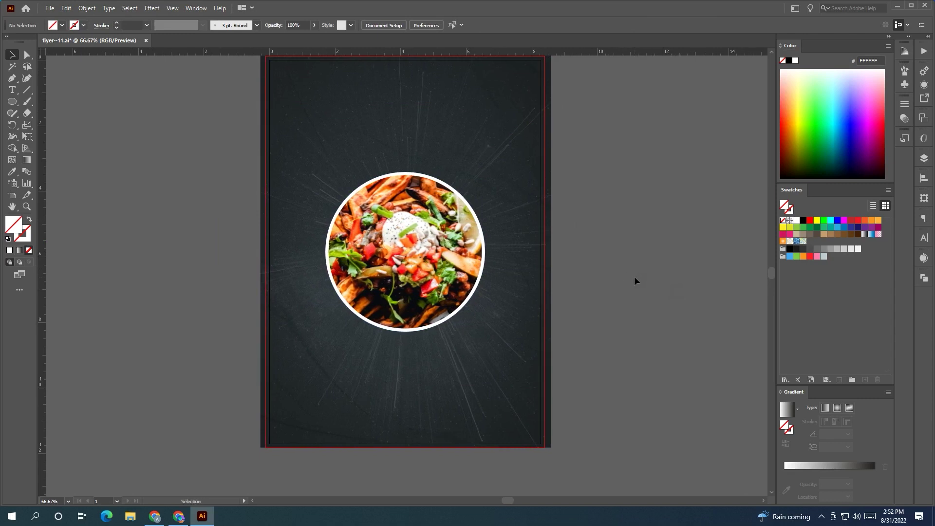
# - Enlarge the white circle behind the fries photo to about 4.94 in to thicken its border
pyautogui.scroll(1, 443, 203)
pyautogui.click(442, 182)
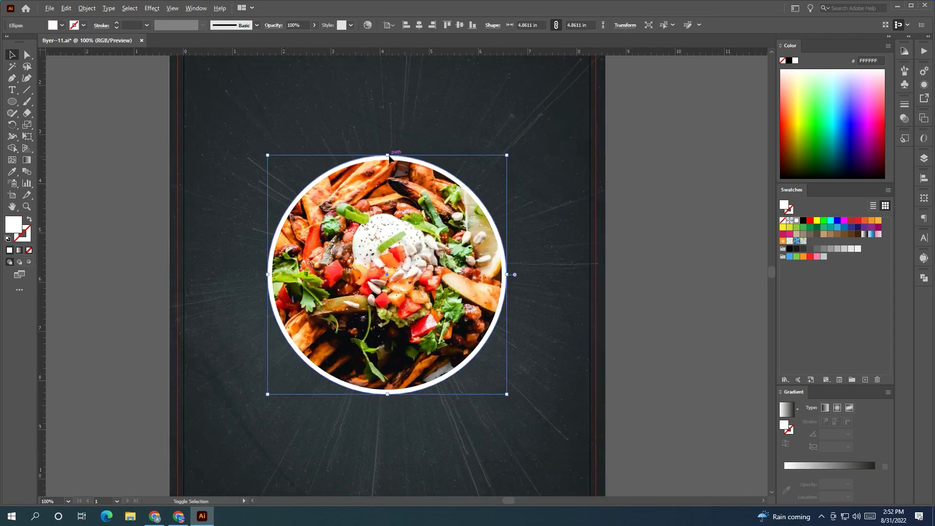
pyautogui.moveTo(388, 154); pyautogui.dragTo(388, 152)
pyautogui.click(646, 280)
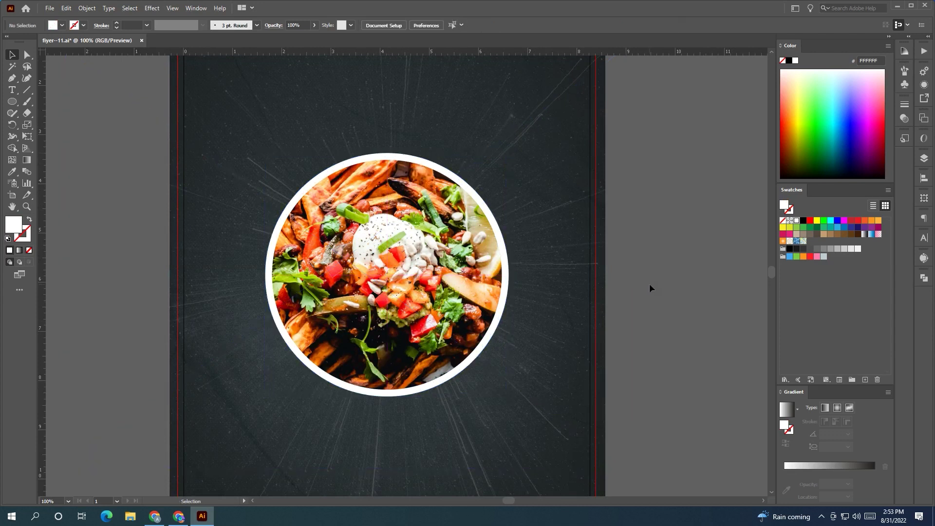
# - Draw a white circle about 3.14 in wide overlapping the lower-left edge of the fries photo
pyautogui.scroll(-1, 647, 289)
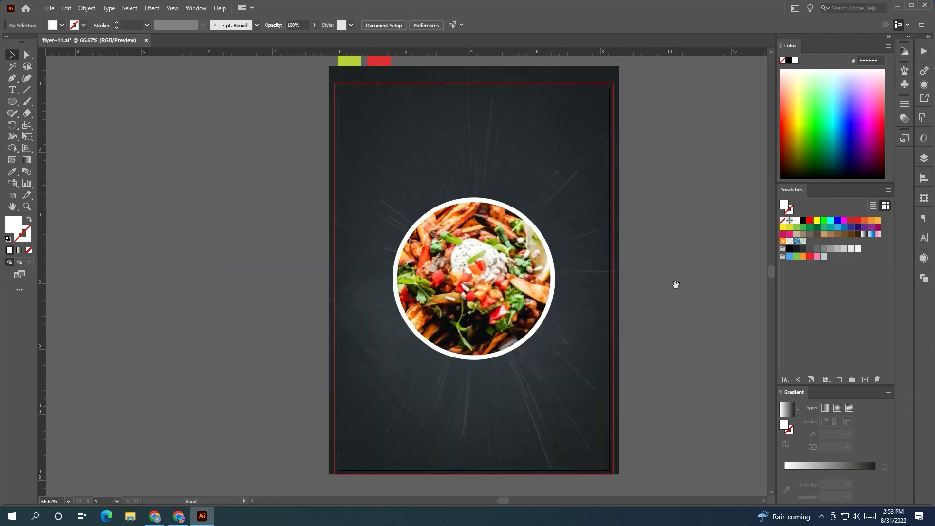
pyautogui.moveTo(671, 284); pyautogui.dragTo(622, 288)
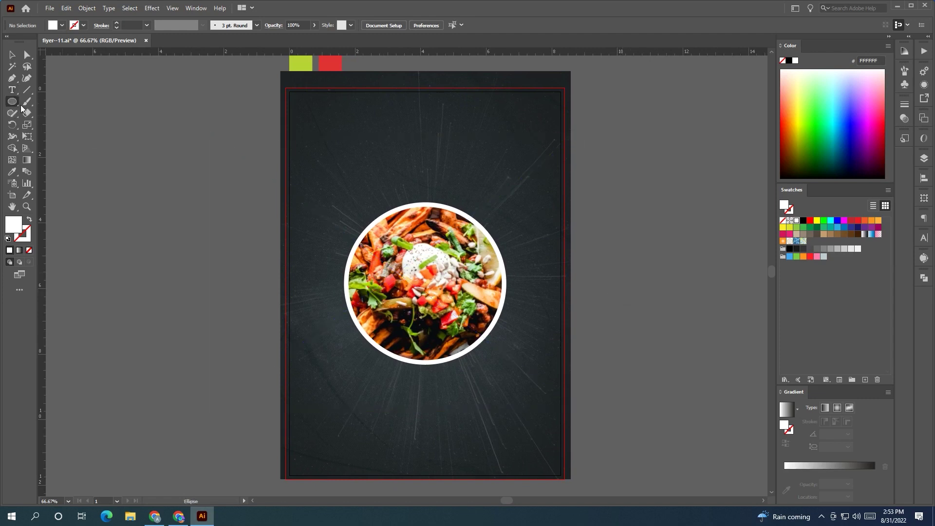
pyautogui.moveTo(381, 360); pyautogui.dragTo(430, 408)
pyautogui.press('v')
pyautogui.moveTo(375, 365); pyautogui.dragTo(369, 361)
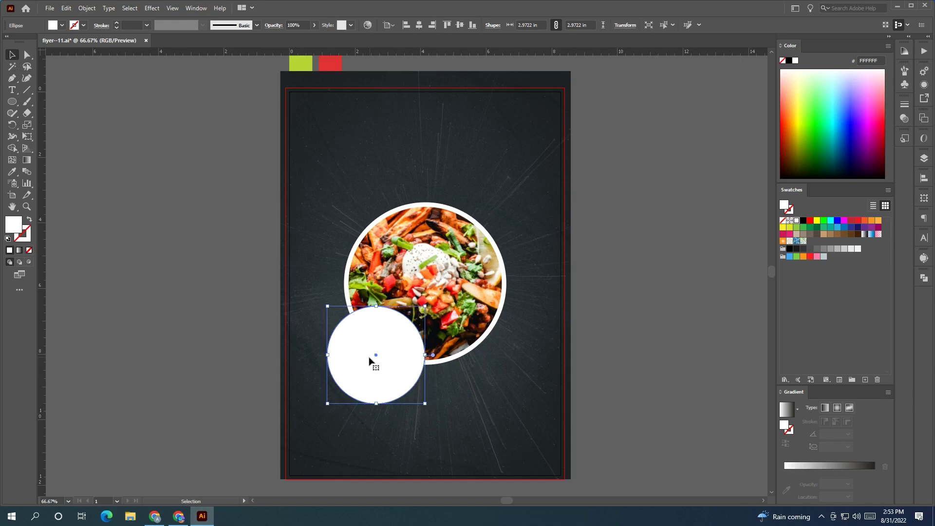
pyautogui.moveTo(375, 306); pyautogui.dragTo(376, 306)
pyautogui.keyDown('shift'); pyautogui.click(343, 364); pyautogui.keyUp('shift')
pyautogui.click(343, 364)
pyautogui.moveTo(425, 355)
pyautogui.mouseDown()
pyautogui.moveTo(438, 355)
pyautogui.moveTo(428, 355)
pyautogui.mouseUp()
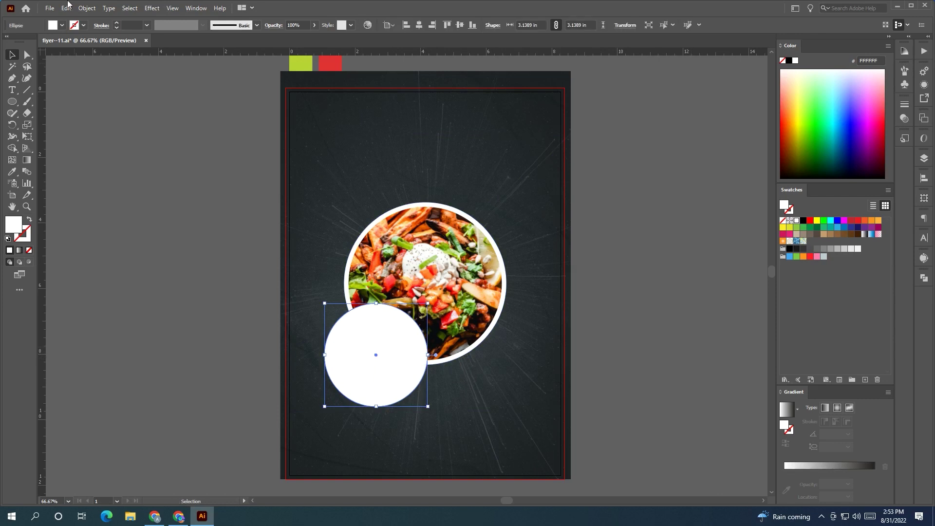
# - Duplicate the small white circle in place and scale the copy from its centre to about 2.83 in
pyautogui.click(68, 6)
pyautogui.click(105, 57)
pyautogui.click(70, 10)
pyautogui.click(146, 86)
pyautogui.moveTo(427, 304); pyautogui.dragTo(428, 309)
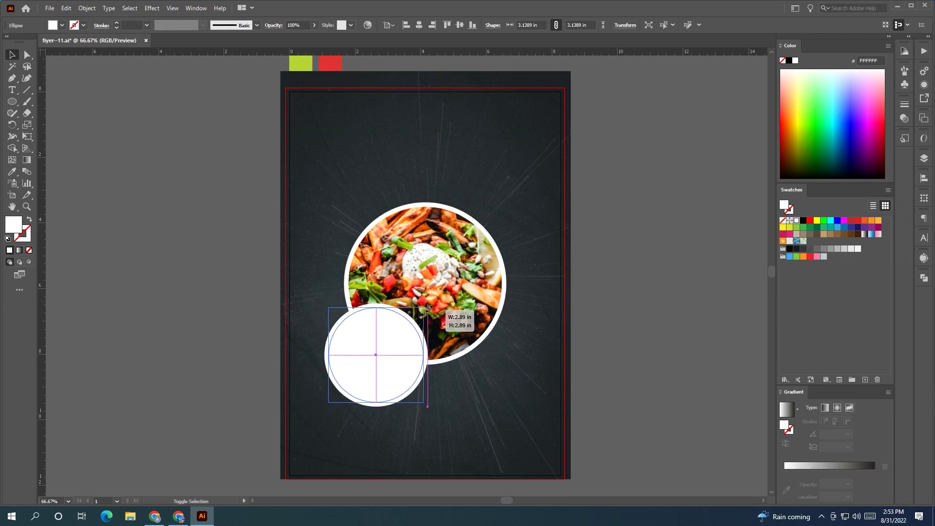
pyautogui.moveTo(428, 307); pyautogui.dragTo(428, 309)
pyautogui.click(729, 342)
# - Move the salad photo from the pasteboard to the page's left edge beside the small circle
pyautogui.click(403, 351)
pyautogui.scroll(-2, 402, 351)
pyautogui.moveTo(379, 346); pyautogui.dragTo(619, 344)
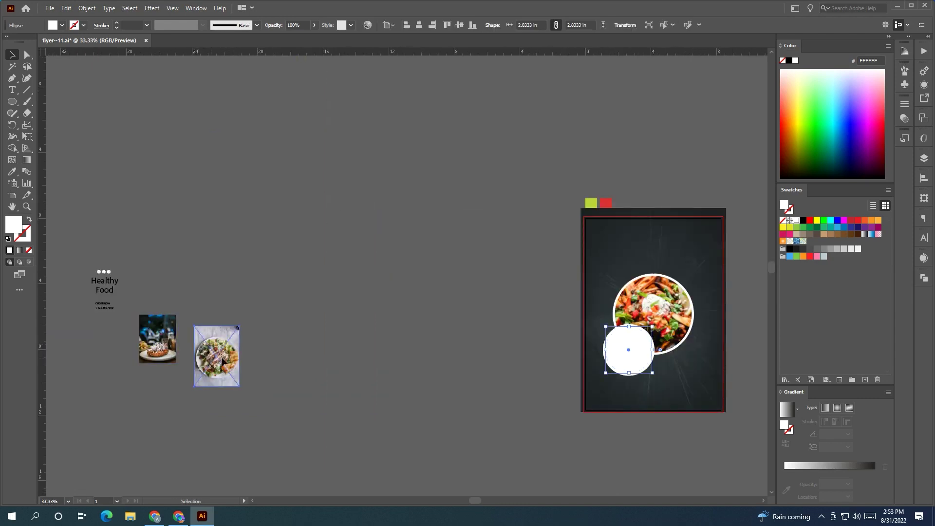
pyautogui.moveTo(222, 360); pyautogui.dragTo(591, 372)
pyautogui.scroll(4, 592, 372)
pyautogui.scroll(-2, 498, 360)
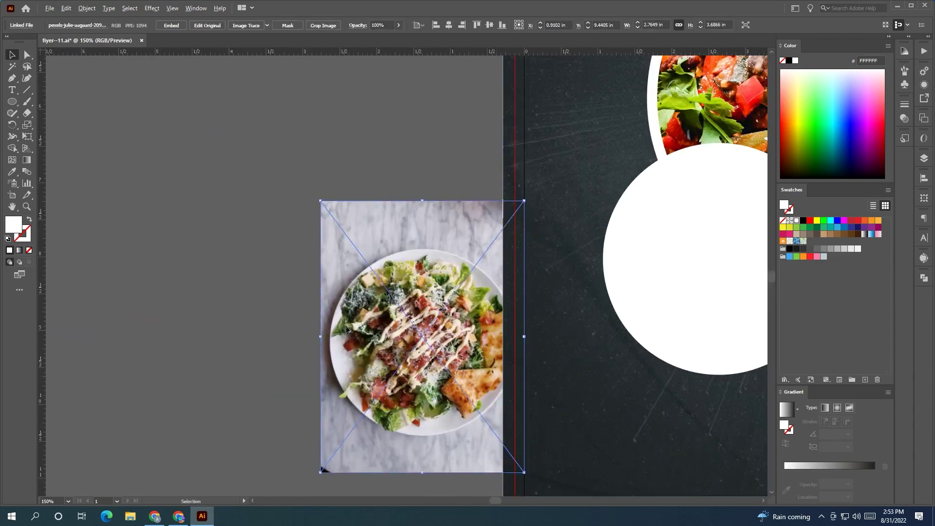
# - Bring the salad photo and small inner circle to the front and clip the photo to the circle
pyautogui.keyDown('shift'); pyautogui.click(559, 294); pyautogui.keyUp('shift')
pyautogui.rightClick(558, 293)
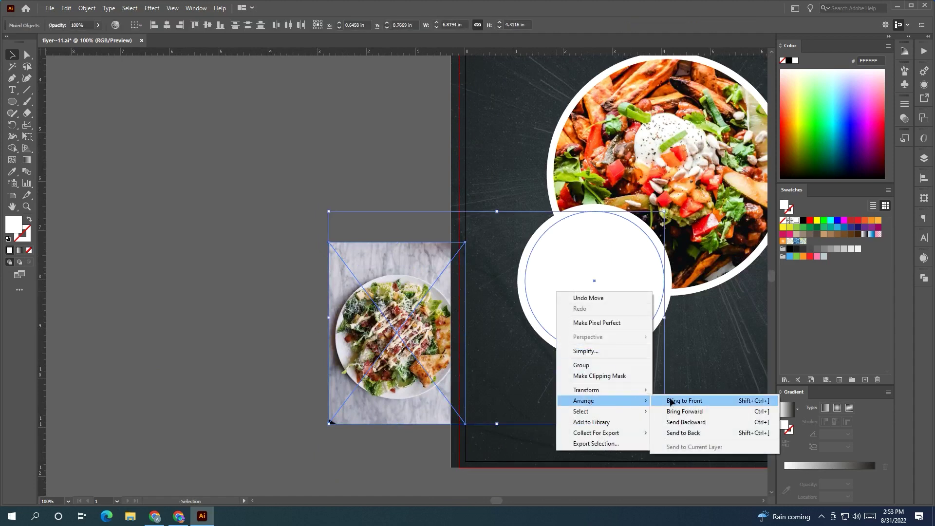
pyautogui.click(667, 399)
pyautogui.moveTo(424, 335); pyautogui.dragTo(574, 298)
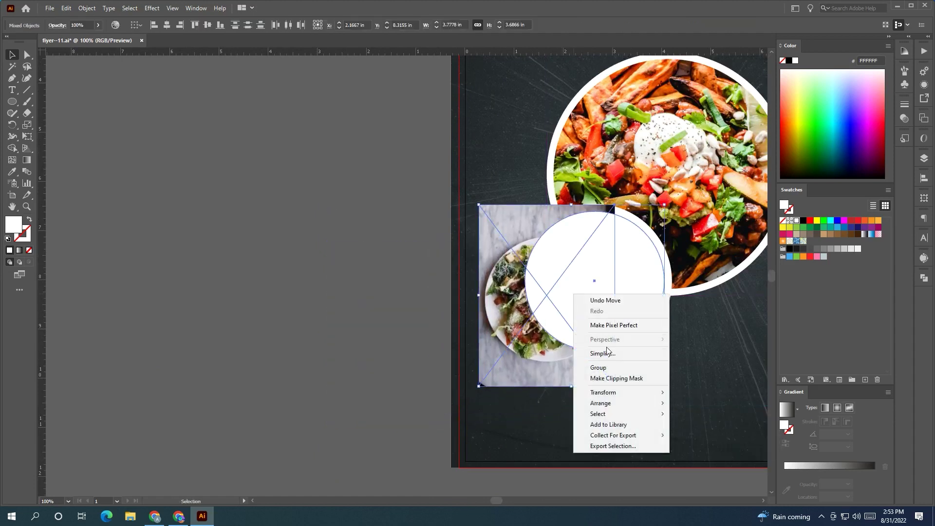
pyautogui.click(615, 378)
# - Centre the salad photo inside its circular mask and scale it to about 2.83 in wide
pyautogui.moveTo(411, 316); pyautogui.dragTo(180, 316)
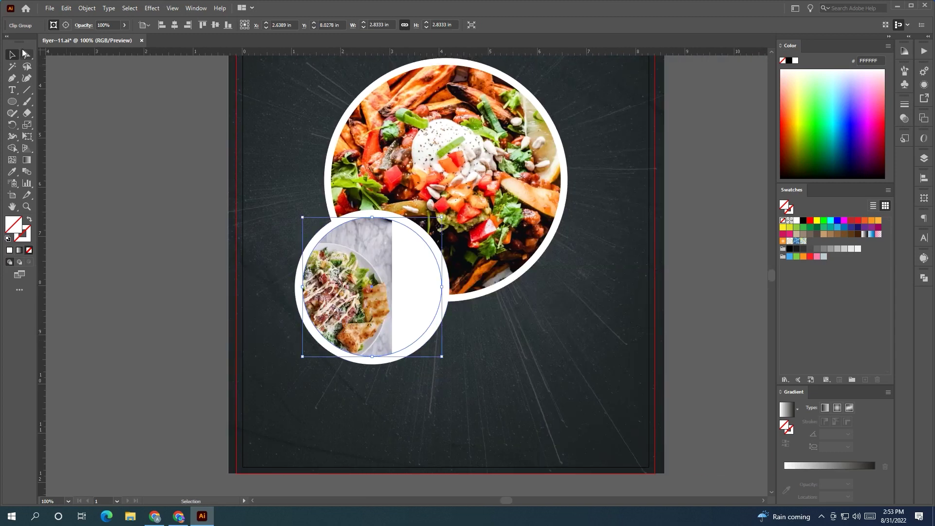
pyautogui.click(65, 25)
pyautogui.moveTo(399, 303); pyautogui.dragTo(448, 292)
pyautogui.moveTo(376, 293); pyautogui.dragTo(375, 288)
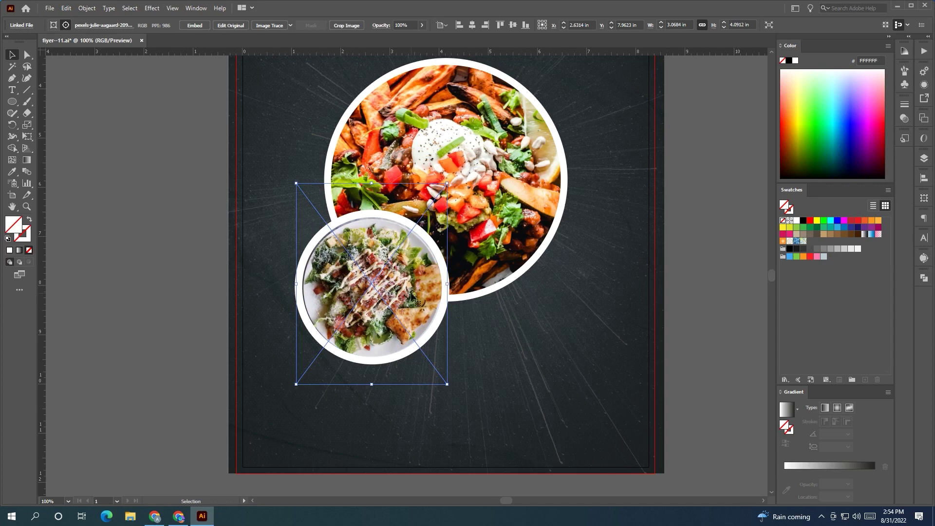
pyautogui.moveTo(447, 184); pyautogui.dragTo(443, 187)
pyautogui.moveTo(390, 317); pyautogui.dragTo(391, 316)
pyautogui.moveTo(300, 190); pyautogui.dragTo(299, 188)
pyautogui.moveTo(445, 283); pyautogui.dragTo(458, 276)
pyautogui.scroll(4, 442, 283)
pyautogui.scroll(-4, 458, 276)
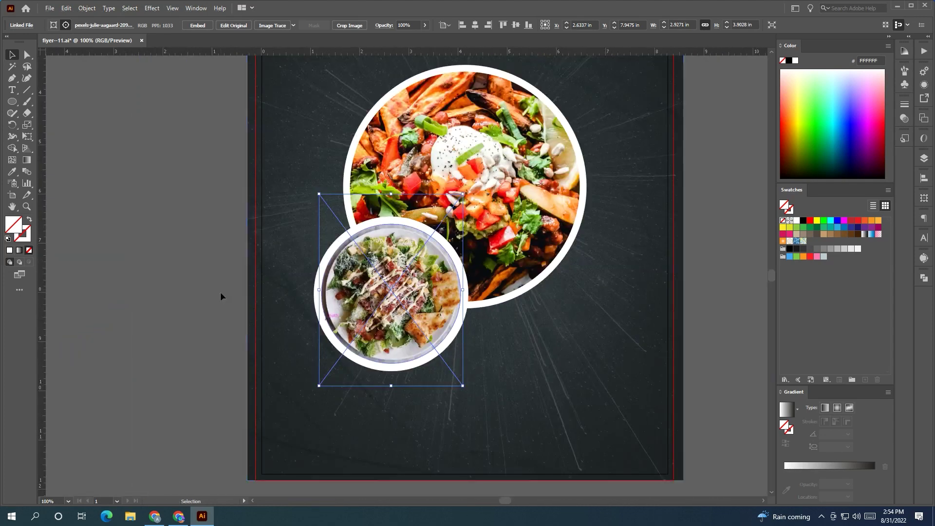
pyautogui.click(220, 294)
pyautogui.moveTo(202, 285); pyautogui.dragTo(156, 286)
# - Release the clipping mask on the large fries photo
pyautogui.click(392, 240)
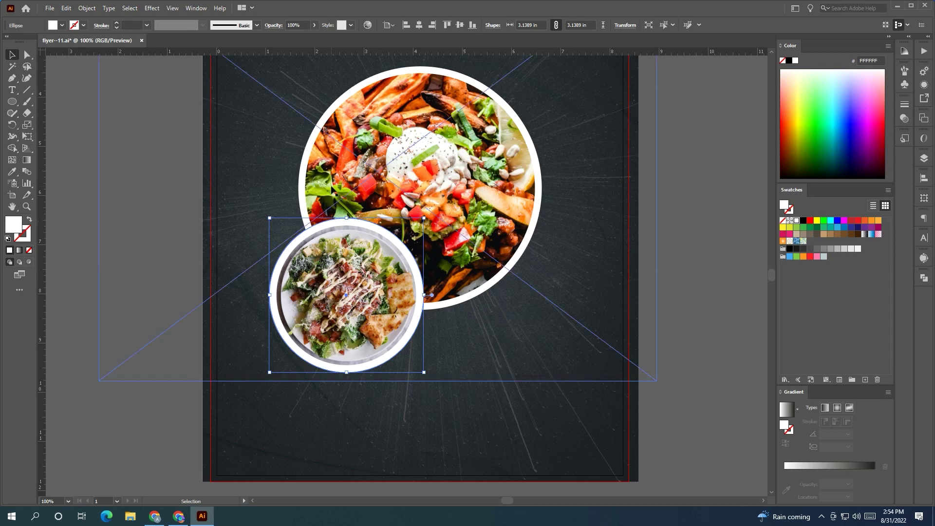
pyautogui.click(336, 191)
pyautogui.rightClick(326, 188)
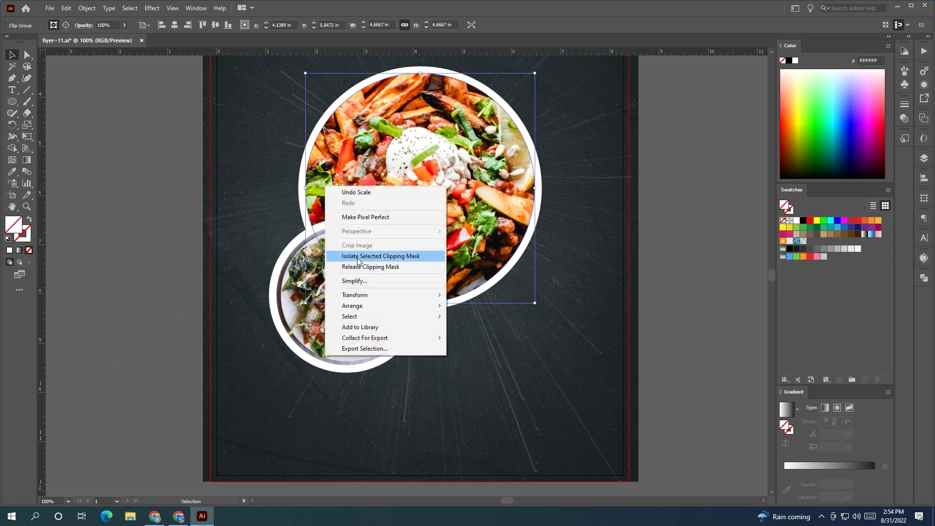
pyautogui.click(359, 254)
pyautogui.doubleClick(391, 69)
pyautogui.rightClick(372, 136)
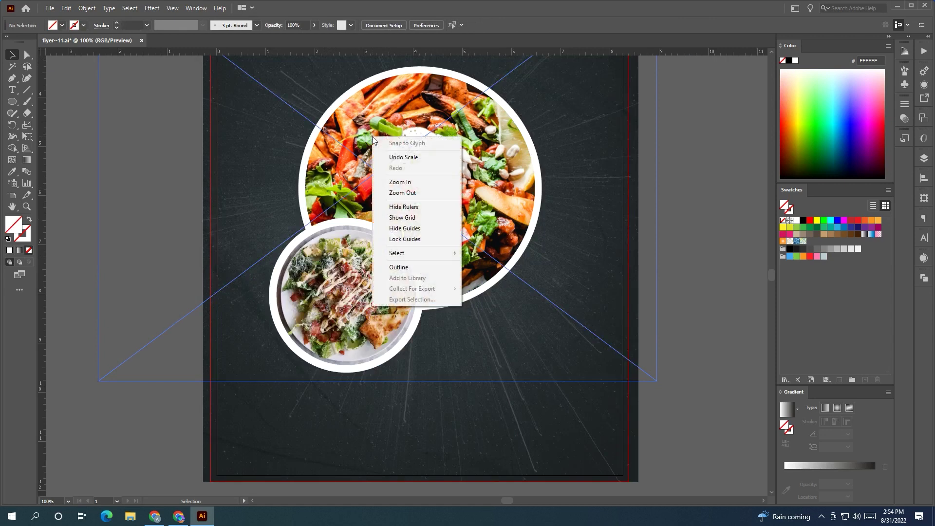
pyautogui.click(321, 170)
pyautogui.rightClick(318, 166)
pyautogui.click(359, 247)
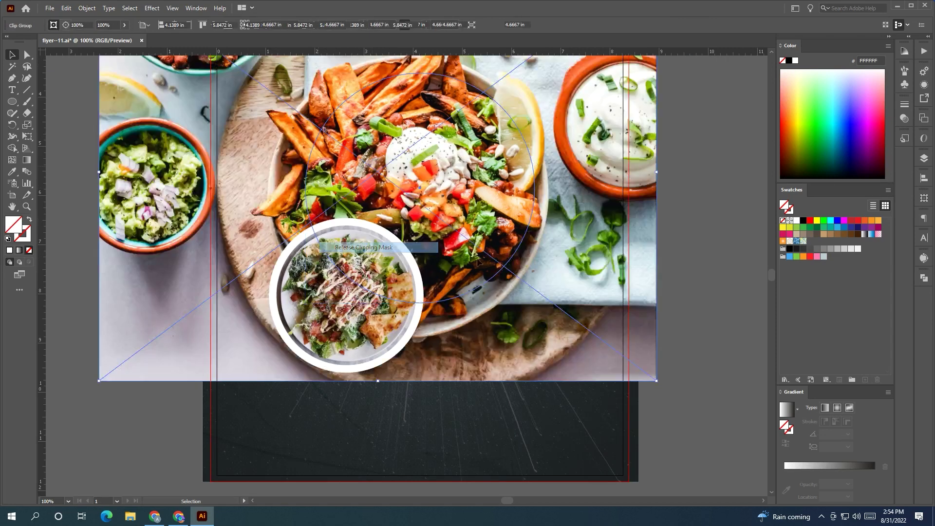
# - Move the released fries photo off the page, beyond its lower-right corner
pyautogui.click(724, 262)
pyautogui.moveTo(659, 264); pyautogui.dragTo(576, 301)
pyautogui.keyDown('alt'); pyautogui.scroll(-2, 474, 246); pyautogui.keyUp('alt')
pyautogui.moveTo(474, 244); pyautogui.dragTo(693, 453)
pyautogui.keyDown('alt'); pyautogui.scroll(-1, 652, 362); pyautogui.keyUp('alt')
pyautogui.moveTo(653, 361); pyautogui.dragTo(564, 308)
# - Place the released fries photo clear of the circles, outside the page's lower-right corner
pyautogui.click(390, 236)
pyautogui.keyDown('alt'); pyautogui.scroll(2, 365, 246); pyautogui.keyUp('alt')
pyautogui.moveTo(365, 247); pyautogui.dragTo(503, 303)
# - Fill the unfilled large inner circle with the green sampled from the square above the page
pyautogui.click(369, 265)
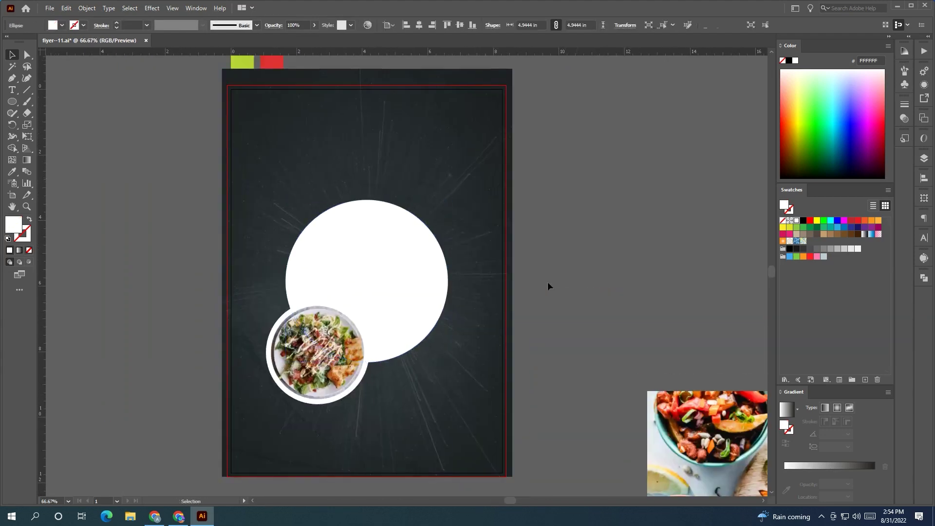
pyautogui.moveTo(361, 264)
pyautogui.mouseDown()
pyautogui.moveTo(393, 303)
pyautogui.moveTo(482, 298)
pyautogui.moveTo(352, 258)
pyautogui.mouseUp()
pyautogui.click(398, 213)
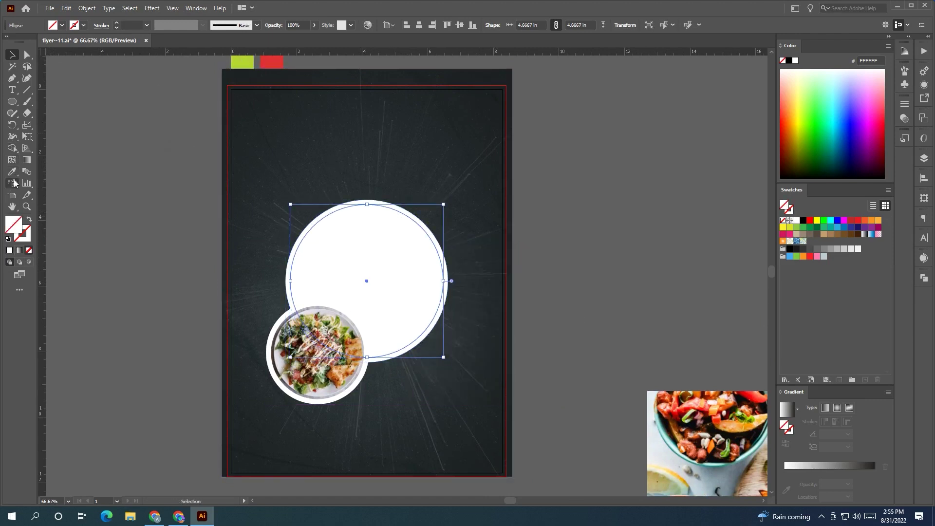
pyautogui.click(13, 171)
pyautogui.click(241, 60)
pyautogui.click(13, 57)
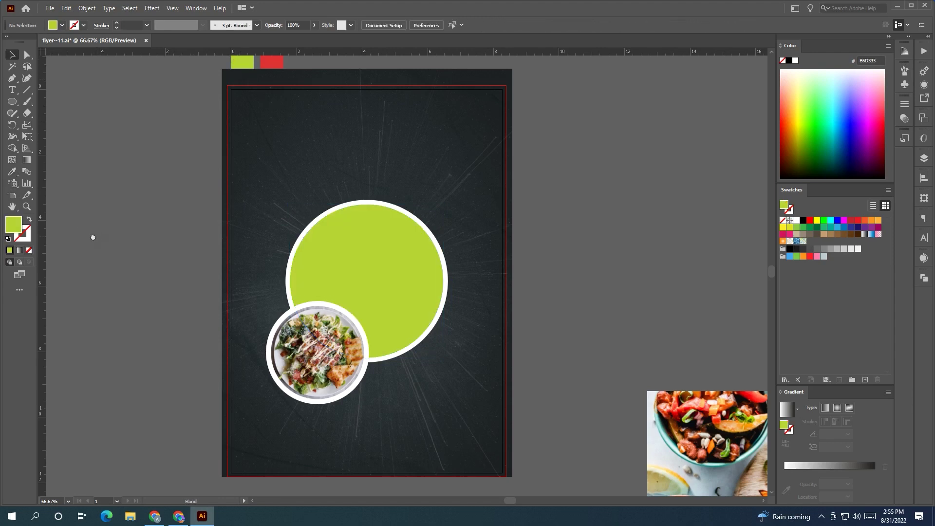
# - Scale the white circle behind the salad photo down to about 3.03 in
pyautogui.hscroll(2, 147, 298)
pyautogui.scroll(1, 147, 298)
pyautogui.click(344, 312)
pyautogui.scroll(2, 321, 244)
pyautogui.moveTo(376, 221); pyautogui.dragTo(372, 227)
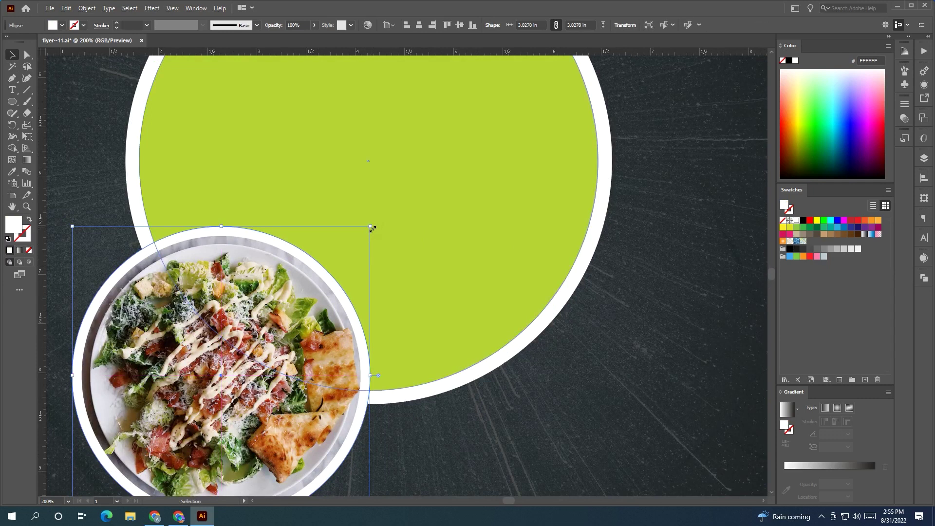
pyautogui.scroll(-2, 372, 227)
# - Try to subtract the salad's white circle from the large green and white circles with the Shape Builder
pyautogui.click(336, 212)
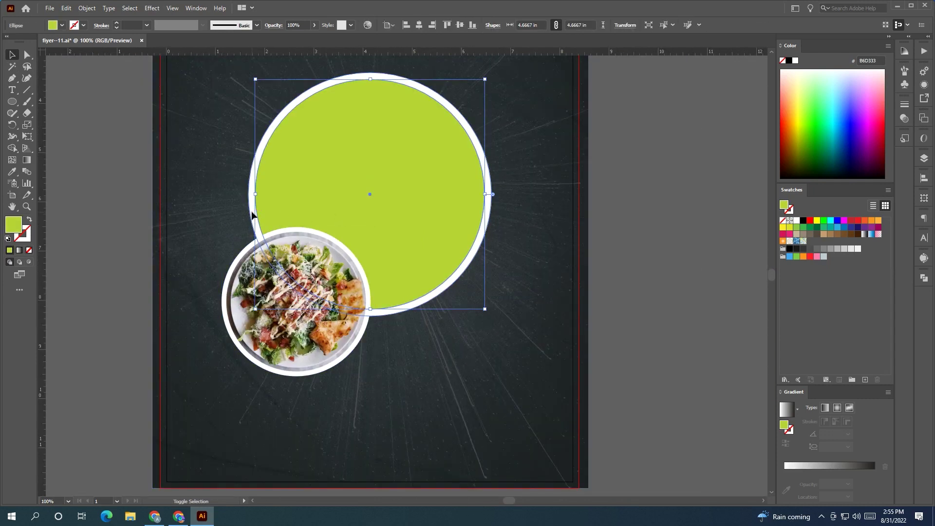
pyautogui.hotkey('shift', 'm')
pyautogui.scroll(2, 261, 241)
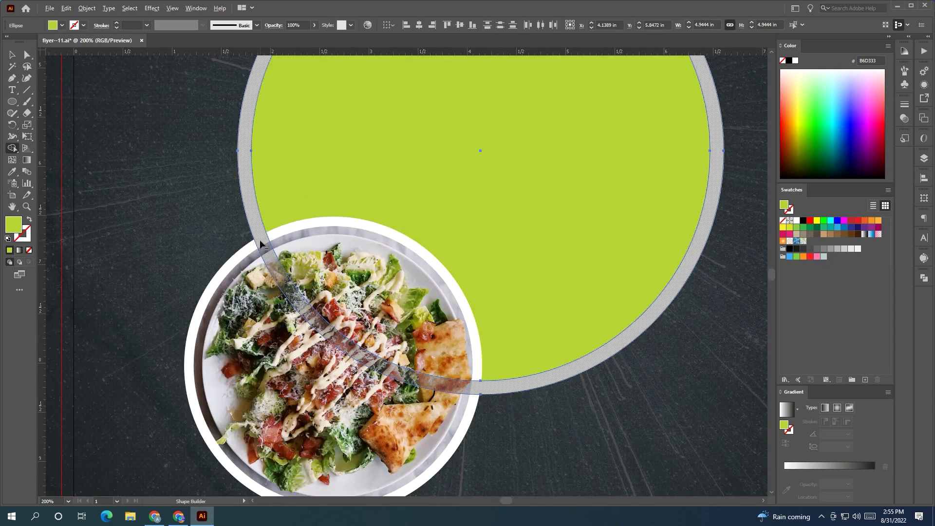
pyautogui.click(11, 56)
pyautogui.keyDown('shift'); pyautogui.click(229, 265); pyautogui.keyUp('shift')
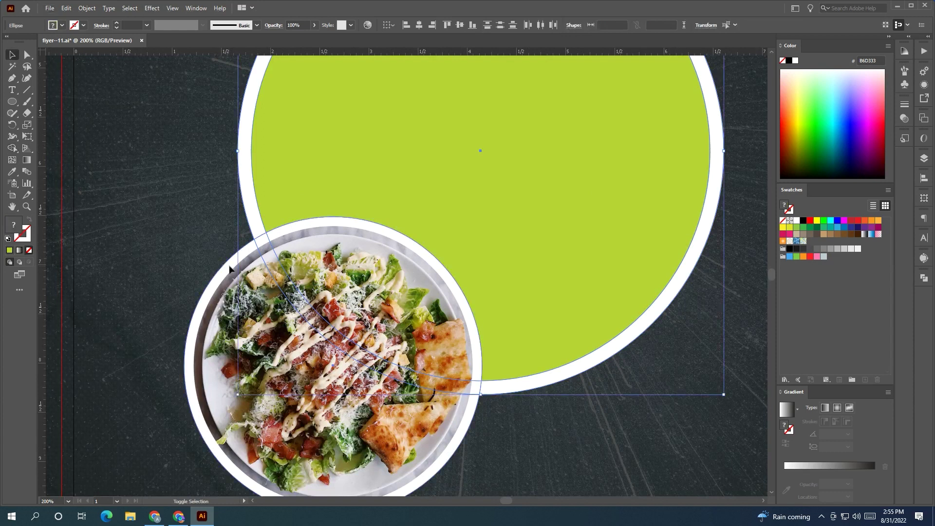
pyautogui.hotkey('shift', 'm')
pyautogui.moveTo(405, 247)
pyautogui.mouseDown()
pyautogui.moveTo(458, 389)
pyautogui.moveTo(444, 371)
pyautogui.mouseUp()
pyautogui.hotkey('ctrl', 'z')
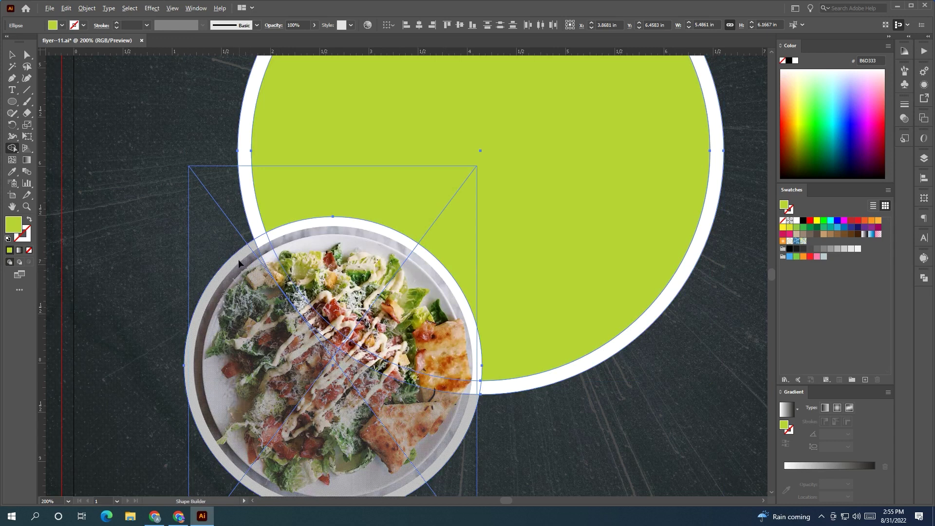
pyautogui.moveTo(241, 264); pyautogui.dragTo(310, 234)
pyautogui.moveTo(435, 407); pyautogui.dragTo(435, 407)
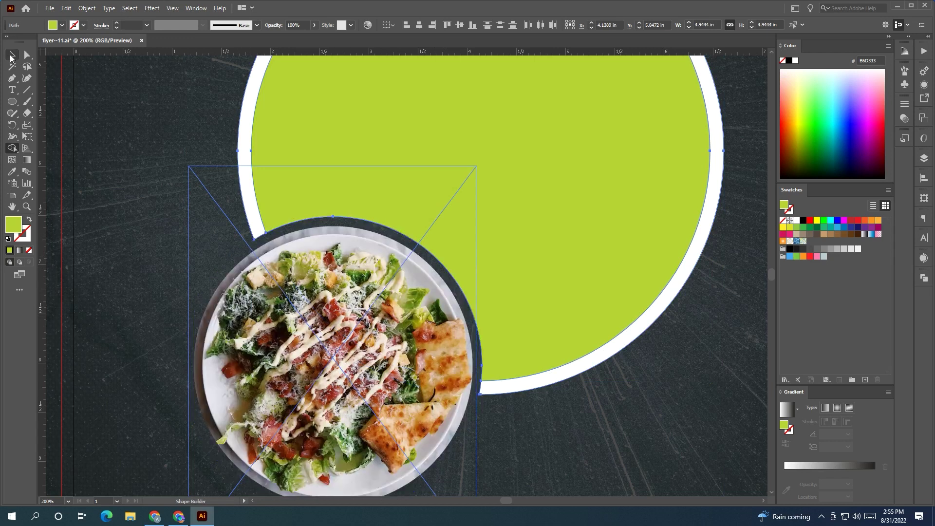
# - Undo the Shape Builder cuts and the resizing of the salad's white circle
pyautogui.click(11, 57)
pyautogui.hotkey('ctrl', '1')
pyautogui.click(66, 282)
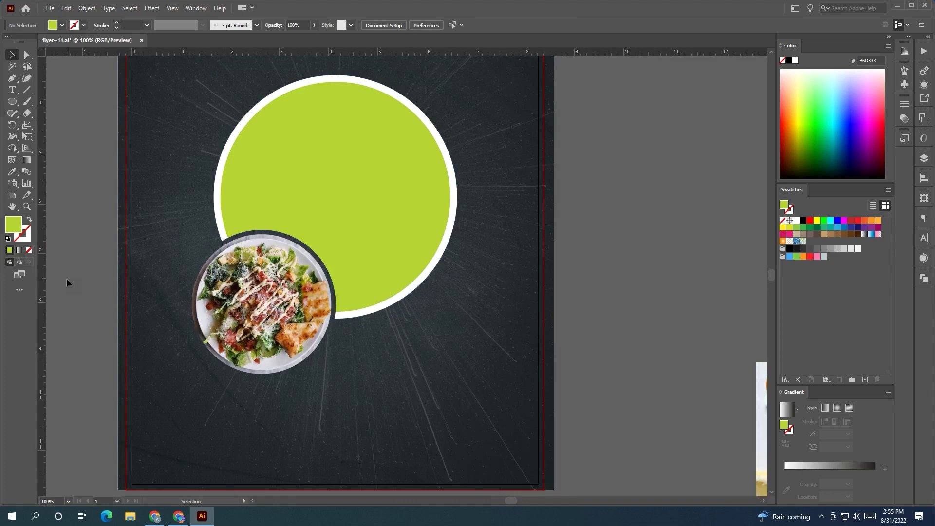
pyautogui.hotkey('ctrl', 'z')
pyautogui.hotkey('ctrl', 'z')
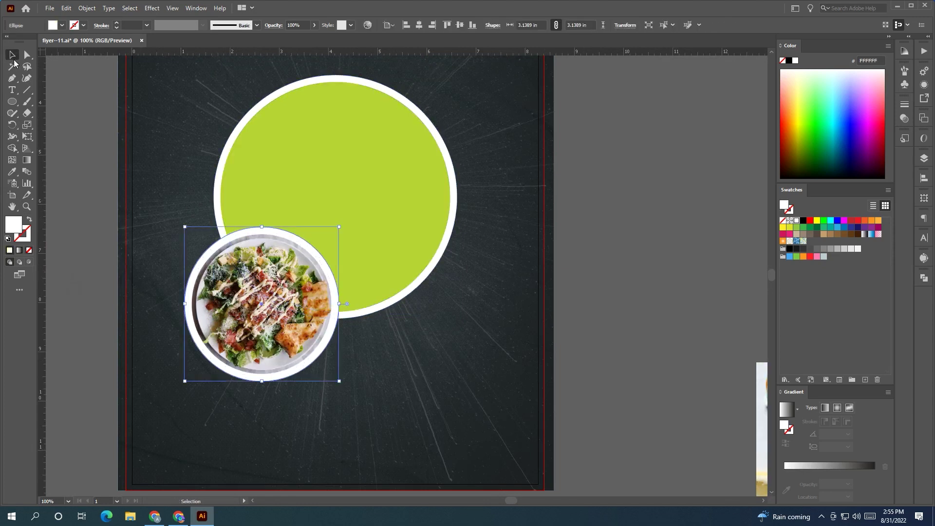
# - Scale the white circle behind the salad photo to 3 in
pyautogui.click(104, 276)
pyautogui.scroll(2, 124, 275)
pyautogui.moveTo(154, 264); pyautogui.dragTo(126, 273)
pyautogui.click(362, 196)
pyautogui.moveTo(525, 187); pyautogui.dragTo(519, 194)
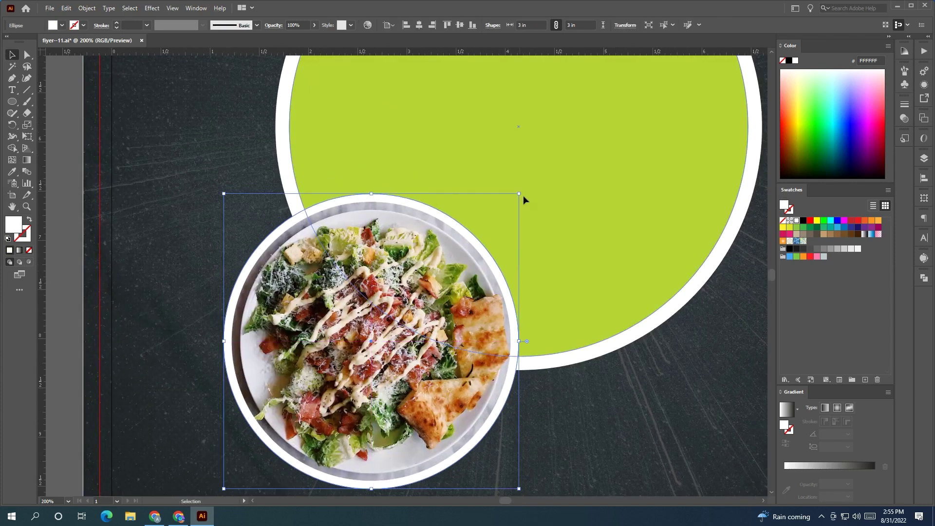
# - Offset the salad's white circle outward with Offset Path to create a copy about 3.28 in wide
pyautogui.click(78, 8)
pyautogui.moveTo(138, 250)
pyautogui.moveTo(147, 240)
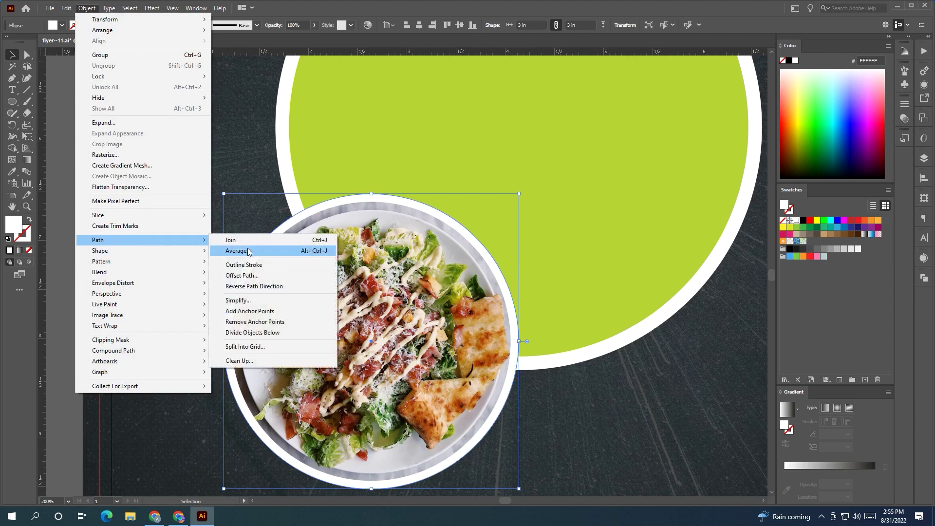
pyautogui.click(254, 273)
pyautogui.click(363, 217)
pyautogui.scroll(-2, 365, 217)
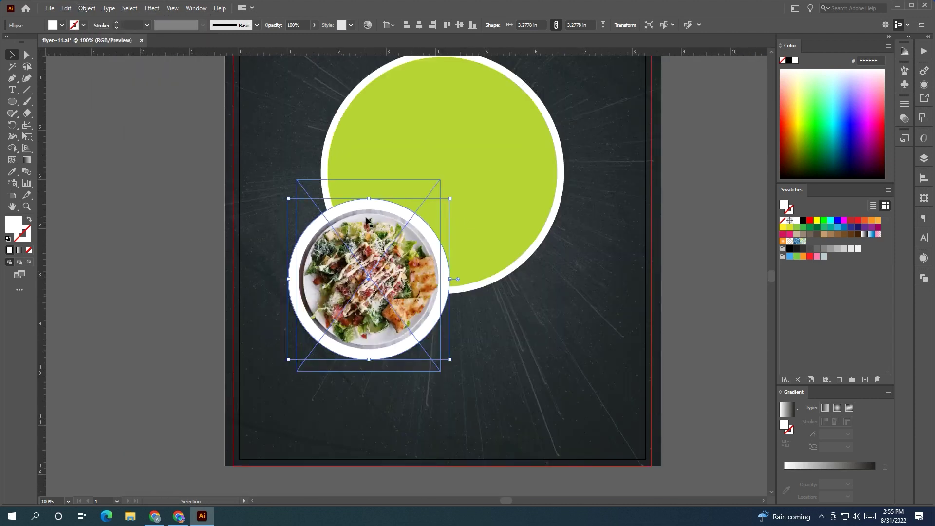
pyautogui.click(192, 242)
# - Shrink the offset circle around the salad slightly, keeping it larger than the white border circle
pyautogui.click(419, 216)
pyautogui.scroll(2, 420, 216)
pyautogui.click(418, 243)
pyautogui.click(424, 230)
pyautogui.moveTo(478, 184); pyautogui.dragTo(476, 187)
# - Cut the offset circle out of the large green and white circles with the Shape Builder, leaving a gap around the salad
pyautogui.click(419, 240)
pyautogui.click(420, 228)
pyautogui.keyDown('shift'); pyautogui.click(251, 178); pyautogui.keyUp('shift')
pyautogui.click(12, 148)
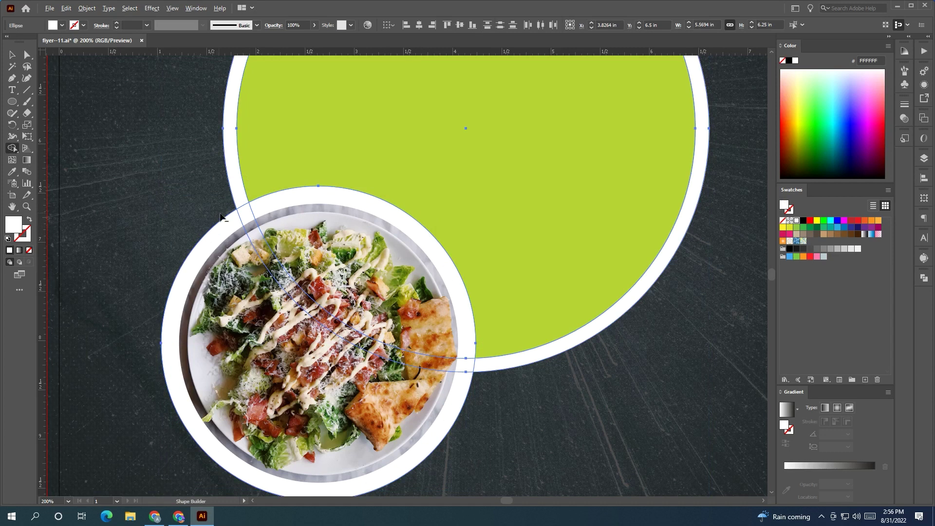
pyautogui.press('v')
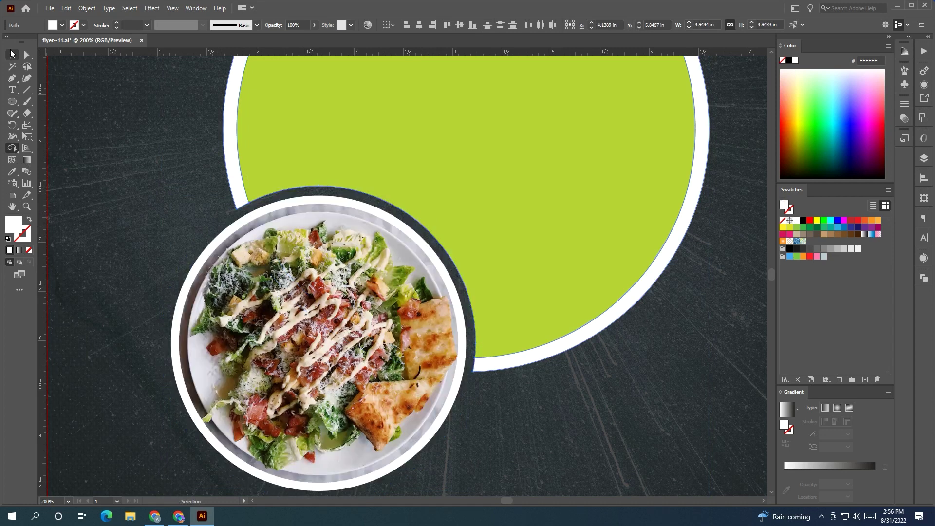
pyautogui.scroll(-3, 175, 112)
pyautogui.click(391, 383)
pyautogui.moveTo(361, 340); pyautogui.dragTo(407, 435)
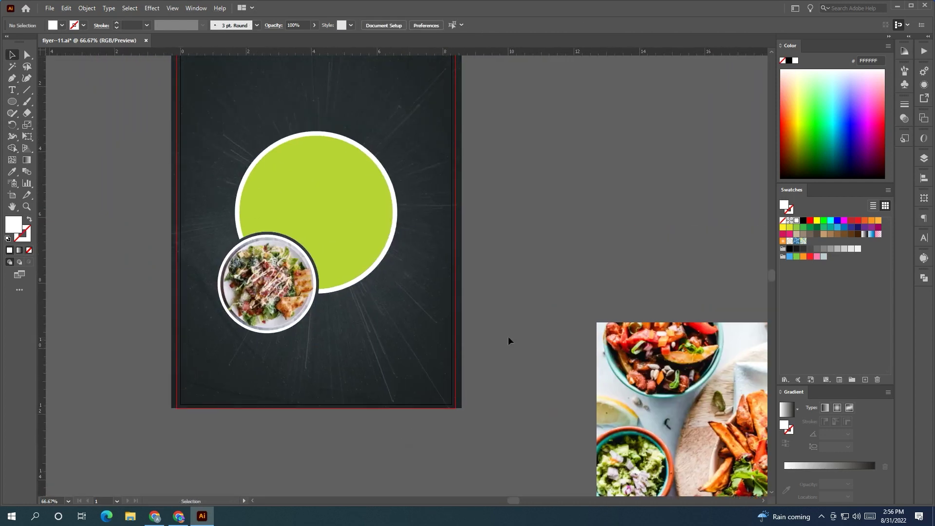
# - Delete the large white circle behind the green one
pyautogui.scroll(1, 291, 247)
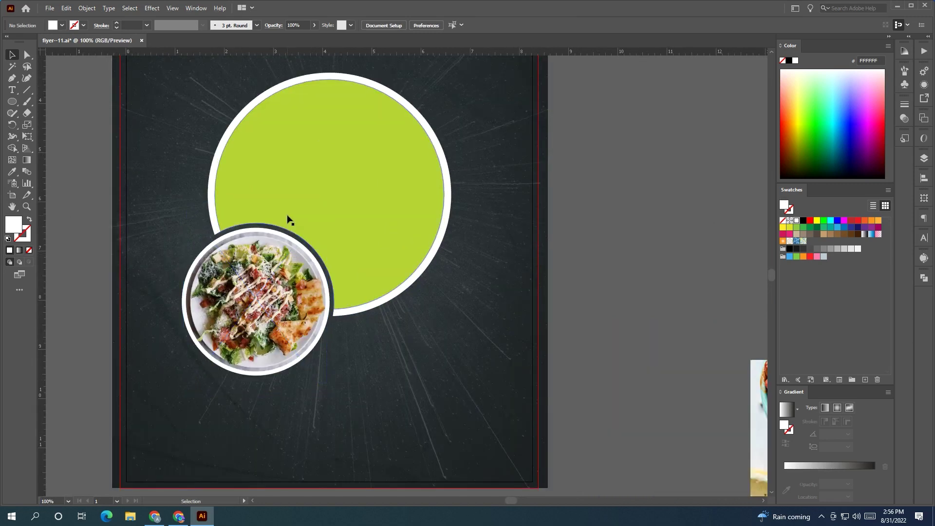
pyautogui.click(289, 221)
pyautogui.moveTo(215, 309)
pyautogui.mouseDown()
pyautogui.moveTo(222, 303)
pyautogui.moveTo(215, 310)
pyautogui.mouseUp()
pyautogui.click(632, 318)
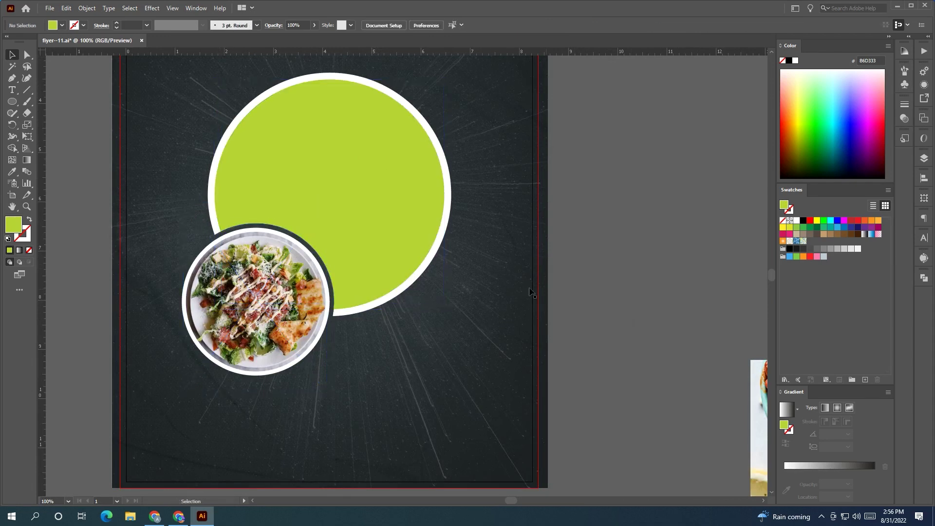
pyautogui.click(422, 276)
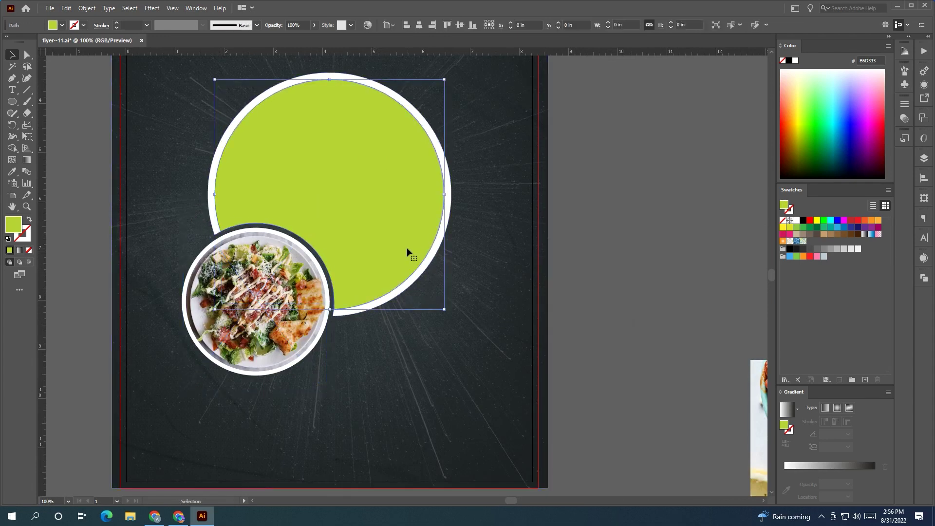
pyautogui.moveTo(450, 74)
pyautogui.mouseDown()
pyautogui.moveTo(433, 85)
pyautogui.moveTo(444, 79)
pyautogui.mouseUp()
pyautogui.click(434, 140)
pyautogui.press('Delete')
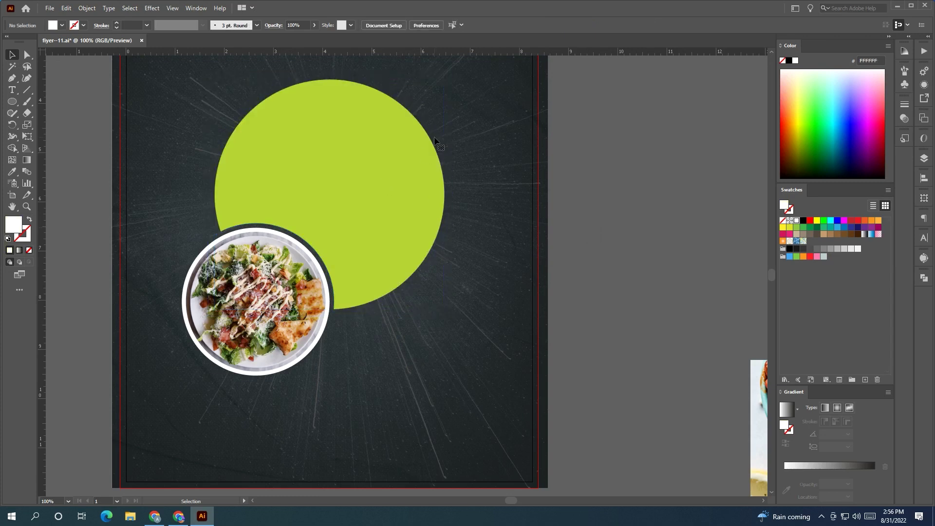
# - Duplicate the salad's white circle onto the green shape's lower-right edge and shrink the copy to about 1.93 in
pyautogui.scroll(1, 612, 268)
pyautogui.hscroll(1, 612, 267)
pyautogui.moveTo(293, 287); pyautogui.dragTo(463, 258)
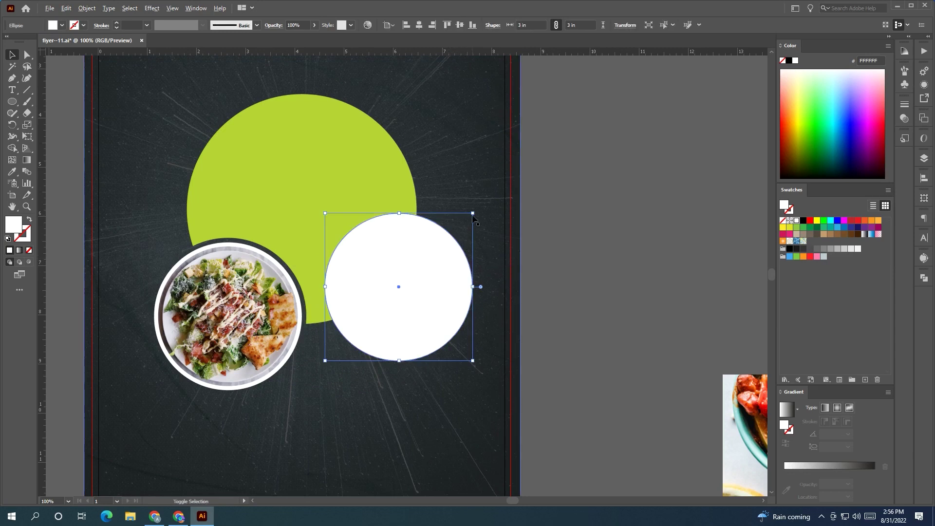
pyautogui.moveTo(473, 212); pyautogui.dragTo(500, 238)
pyautogui.moveTo(432, 267); pyautogui.dragTo(409, 277)
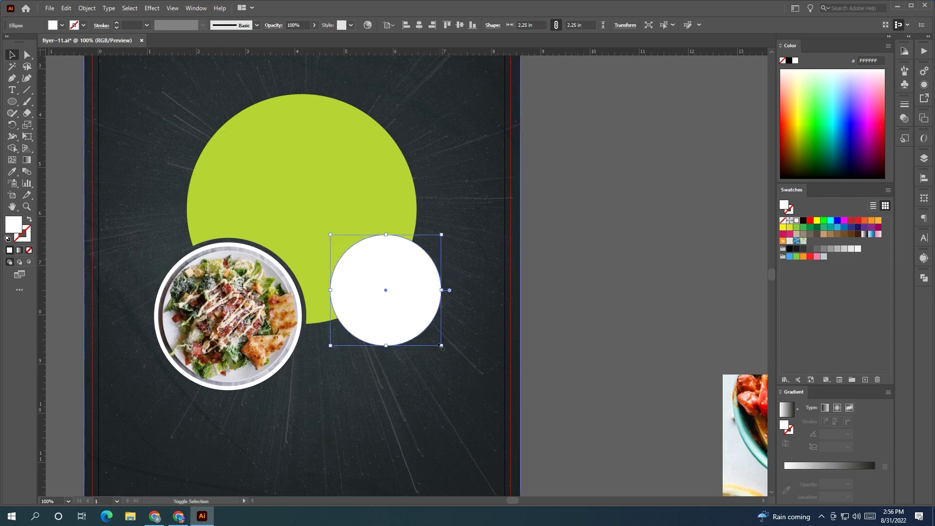
pyautogui.moveTo(442, 346); pyautogui.dragTo(399, 311)
pyautogui.click(563, 319)
pyautogui.hscroll(-2, 563, 319)
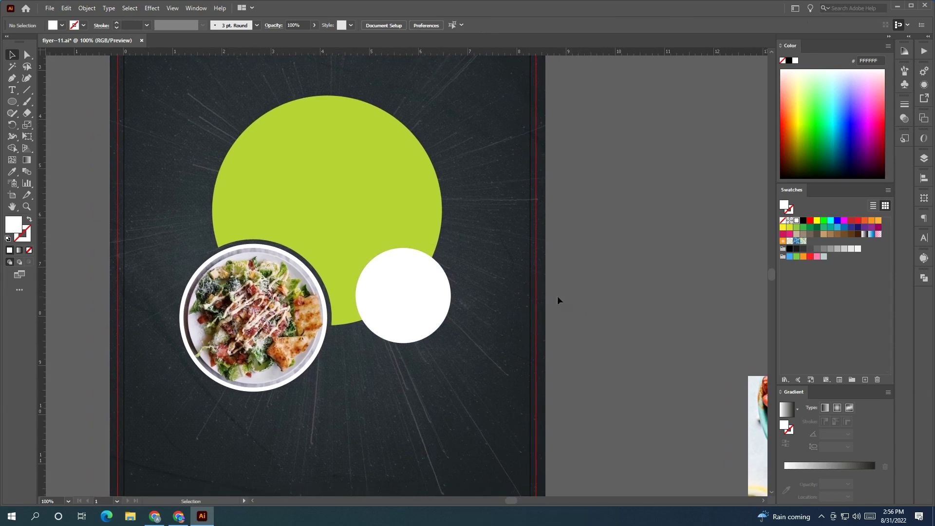
# - Add a centred 1.79 in copy of the lower-right white circle and cut the larger original out of the green shape
pyautogui.click(435, 309)
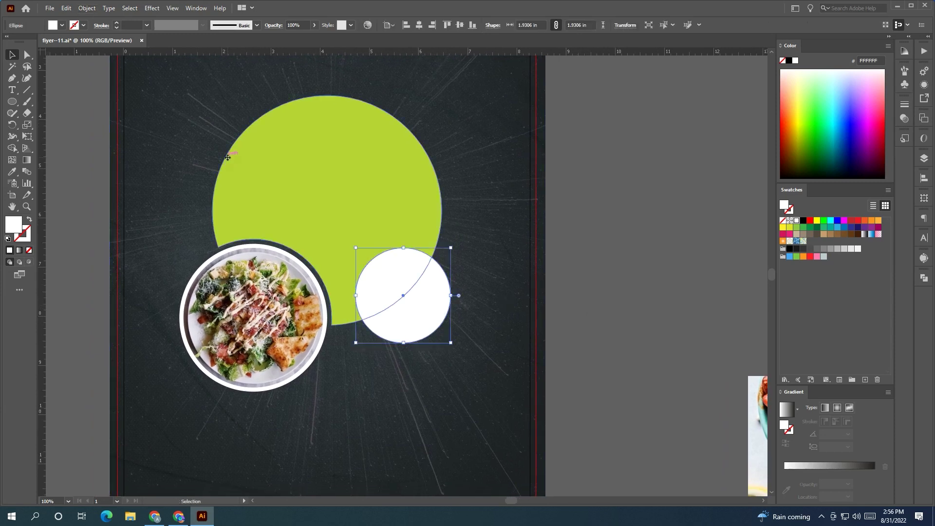
pyautogui.keyDown('alt'); pyautogui.scroll(2, 448, 250); pyautogui.keyUp('alt')
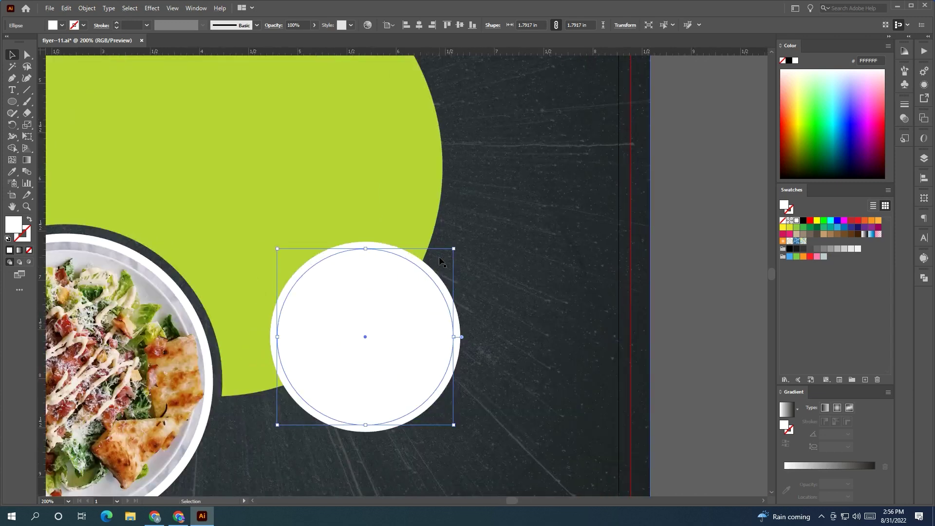
pyautogui.keyDown('shift'); pyautogui.click(410, 228); pyautogui.keyUp('shift')
pyautogui.click(12, 148)
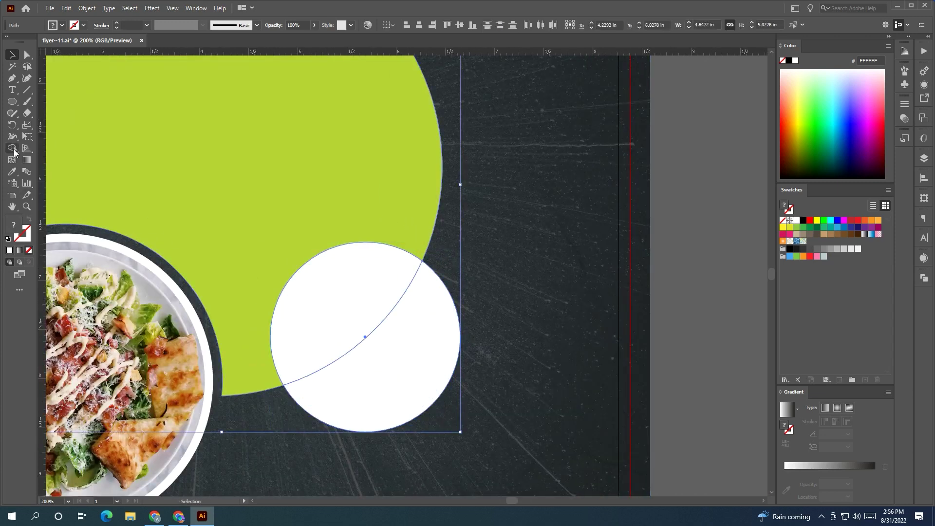
pyautogui.keyDown('alt'); pyautogui.click(388, 329); pyautogui.keyUp('alt')
pyautogui.click(12, 55)
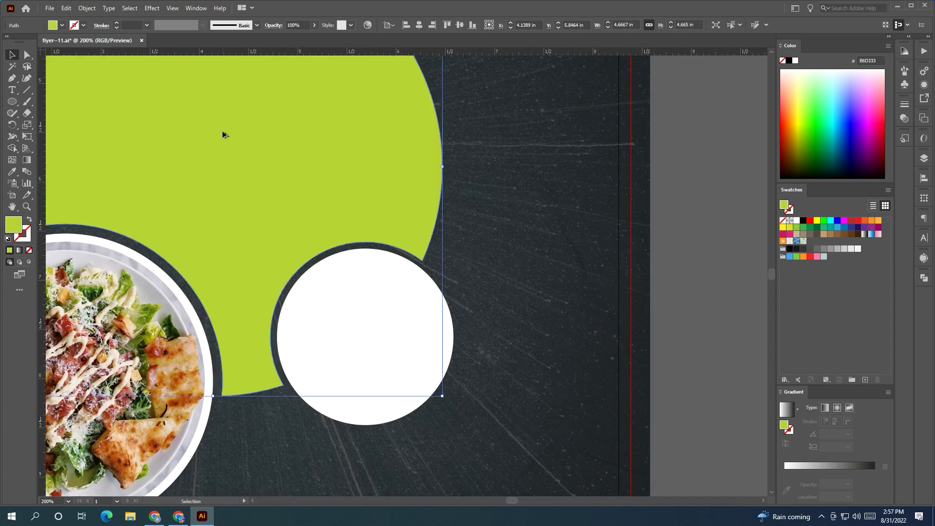
pyautogui.keyDown('alt'); pyautogui.scroll(-2, 238, 134); pyautogui.keyUp('alt')
pyautogui.click(587, 263)
pyautogui.moveTo(491, 244); pyautogui.dragTo(594, 326)
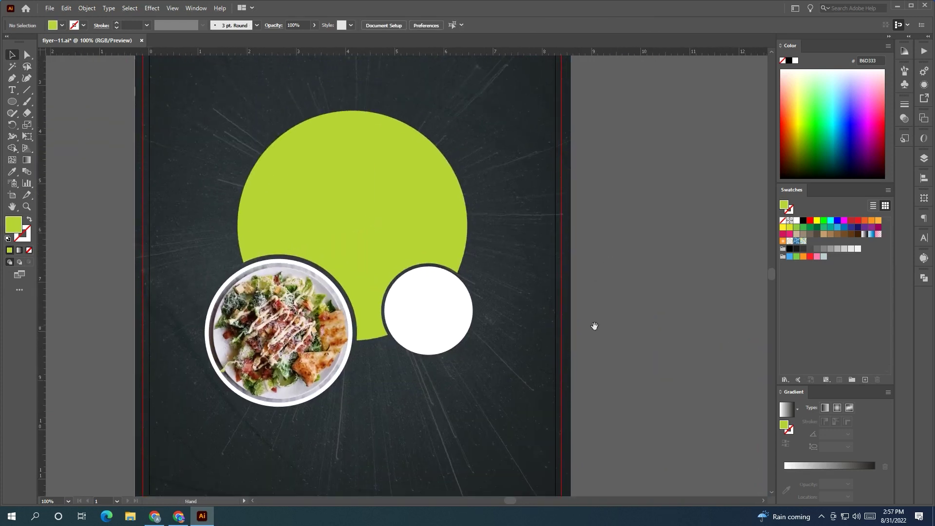
# - Scale the lower-right white circle down slightly to widen its gap from the green shape
pyautogui.click(439, 334)
pyautogui.moveTo(471, 353)
pyautogui.mouseDown()
pyautogui.moveTo(489, 359)
pyautogui.moveTo(471, 353)
pyautogui.mouseUp()
pyautogui.click(625, 335)
pyautogui.scroll(3, 630, 326)
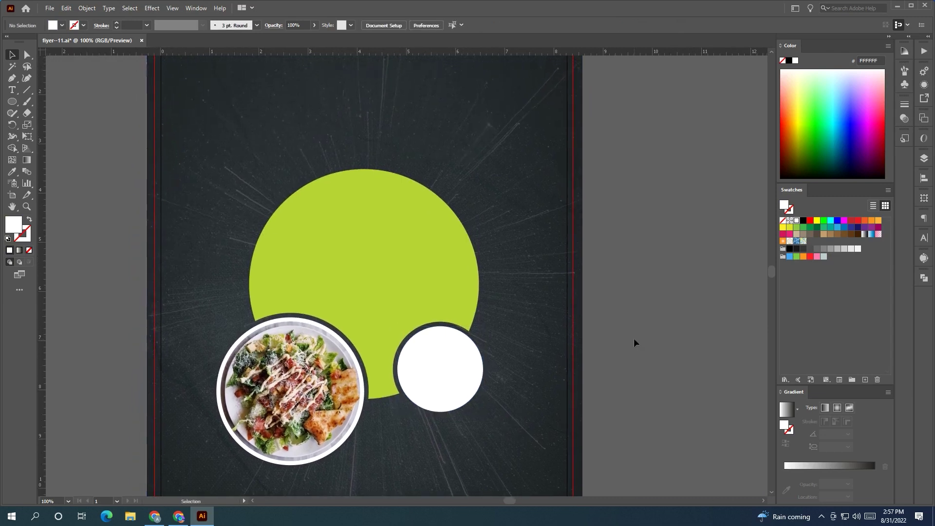
# - Duplicate the small white circle onto the green shape's upper-right edge and enlarge the copy to about 2.29 in
pyautogui.moveTo(450, 383); pyautogui.dragTo(508, 176)
pyautogui.moveTo(453, 164); pyautogui.dragTo(453, 177)
pyautogui.moveTo(508, 124); pyautogui.dragTo(497, 136)
pyautogui.moveTo(444, 178); pyautogui.dragTo(441, 179)
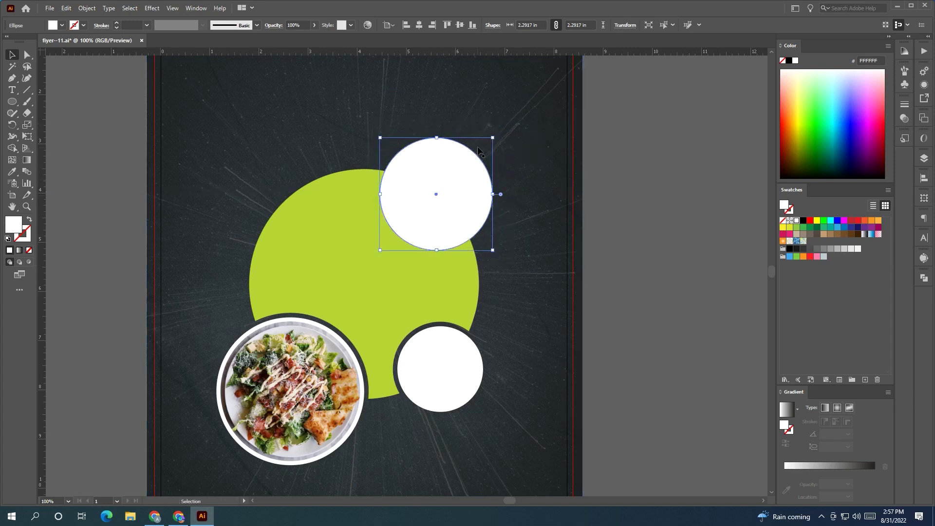
# - Add a slightly smaller centred copy of the upper-right circle and cut the larger one out of the green shape with the Shape Builder
pyautogui.moveTo(495, 136); pyautogui.dragTo(488, 143)
pyautogui.moveTo(390, 224); pyautogui.dragTo(378, 230)
pyautogui.keyDown('shift'); pyautogui.click(371, 230); pyautogui.keyUp('shift')
pyautogui.click(13, 148)
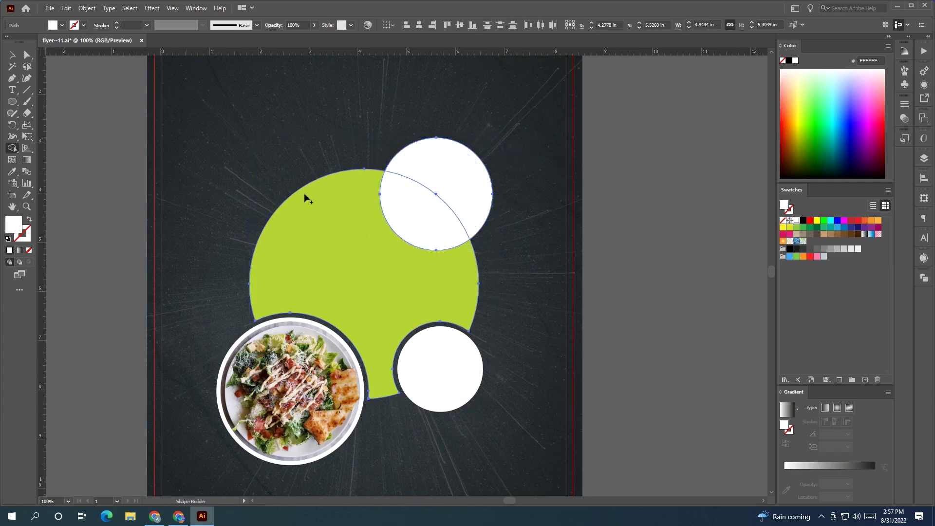
pyautogui.keyDown('alt'); pyautogui.click(400, 204); pyautogui.keyUp('alt')
pyautogui.click(12, 55)
pyautogui.click(77, 134)
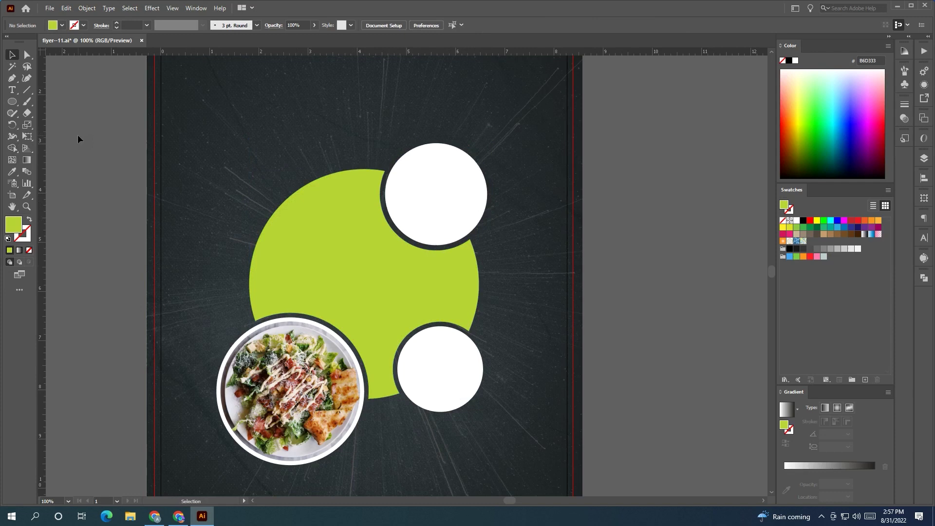
# - Draw a green rectangle over the upper-left part of the page
pyautogui.scroll(1, 119, 142)
pyautogui.hscroll(-1, 119, 142)
pyautogui.click(12, 112)
pyautogui.moveTo(13, 102); pyautogui.dragTo(45, 102)
pyautogui.scroll(-1, 105, 141)
pyautogui.moveTo(106, 141)
pyautogui.mouseDown()
pyautogui.moveTo(152, 150)
pyautogui.moveTo(213, 244)
pyautogui.moveTo(245, 255)
pyautogui.moveTo(290, 250)
pyautogui.moveTo(303, 323)
pyautogui.mouseUp()
pyautogui.press('v')
# - Rotate the green rectangle diagonally from the page's upper-left into the green circle and lengthen it to about 7.45 in
pyautogui.scroll(1, 301, 210)
pyautogui.hscroll(-1, 302, 210)
pyautogui.moveTo(211, 249); pyautogui.dragTo(221, 189)
pyautogui.moveTo(301, 253); pyautogui.dragTo(321, 281)
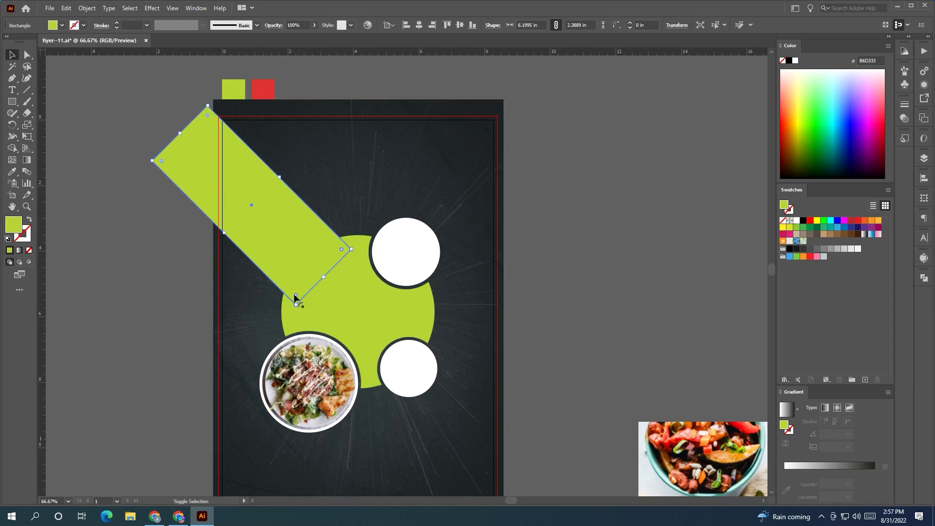
pyautogui.moveTo(322, 278); pyautogui.dragTo(353, 306)
pyautogui.moveTo(254, 208); pyautogui.dragTo(242, 217)
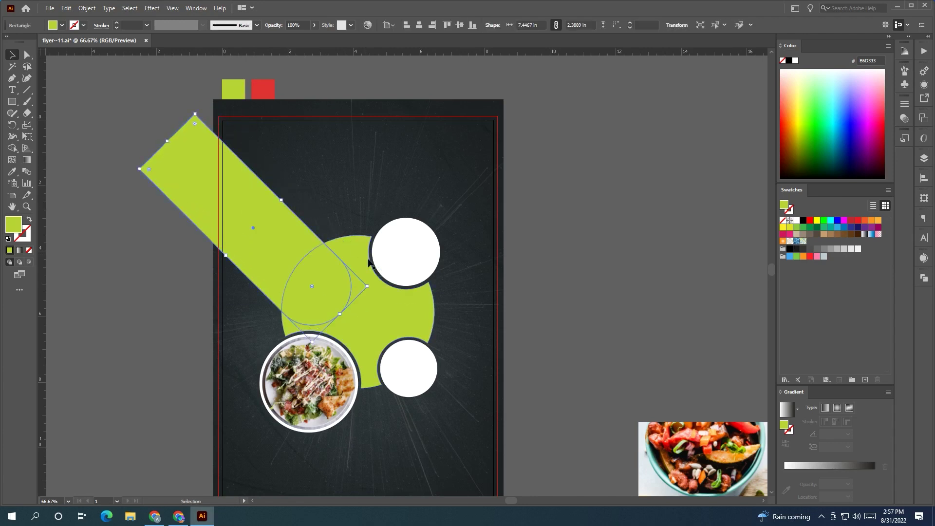
# - Tilt the green rectangle to a shallower diagonal and resize it to about 6.49 by 2.08 in, its rounded end overlapping the green circle
pyautogui.moveTo(368, 286); pyautogui.dragTo(307, 267)
pyautogui.moveTo(264, 241); pyautogui.dragTo(292, 271)
pyautogui.click(163, 278)
pyautogui.moveTo(156, 274); pyautogui.dragTo(69, 270)
pyautogui.click(142, 250)
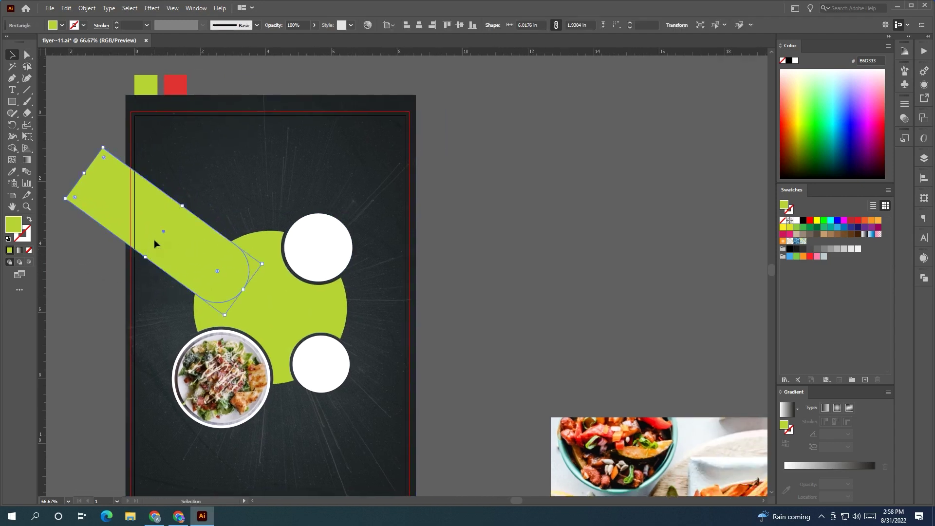
pyautogui.moveTo(155, 238); pyautogui.dragTo(159, 234)
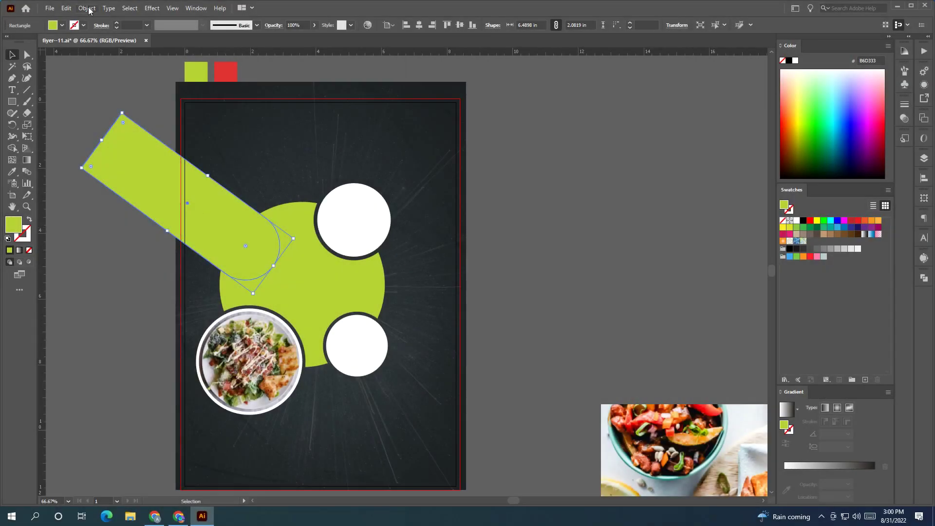
# - Create an offset path of 0.125 in with miter joins around the diagonal green bar
pyautogui.click(87, 8)
pyautogui.moveTo(122, 238)
pyautogui.click(246, 276)
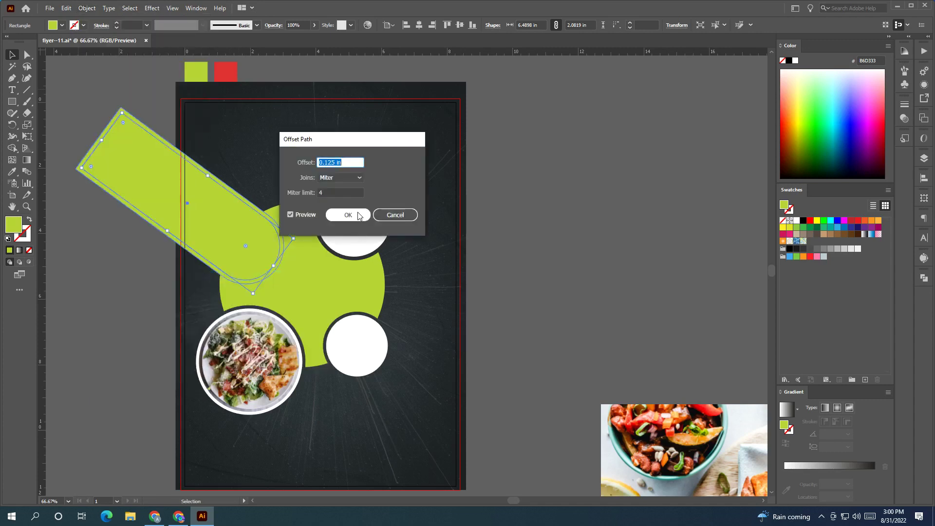
pyautogui.click(358, 216)
# - Cut the bar's offset outline out of the green circle shape with the Shape Builder, leaving a gap around the rounded end
pyautogui.keyDown('shift'); pyautogui.click(284, 236); pyautogui.keyUp('shift')
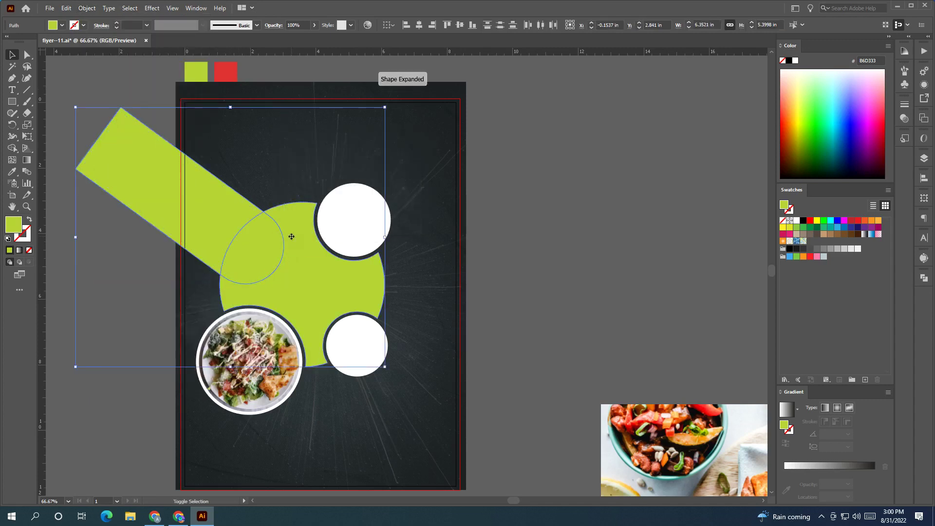
pyautogui.click(14, 151)
pyautogui.moveTo(203, 223); pyautogui.dragTo(256, 264)
pyautogui.click(13, 54)
# - Create an inner copy of the notched green circle shape with an offset path of -0.125 in
pyautogui.hscroll(3, 232, 276)
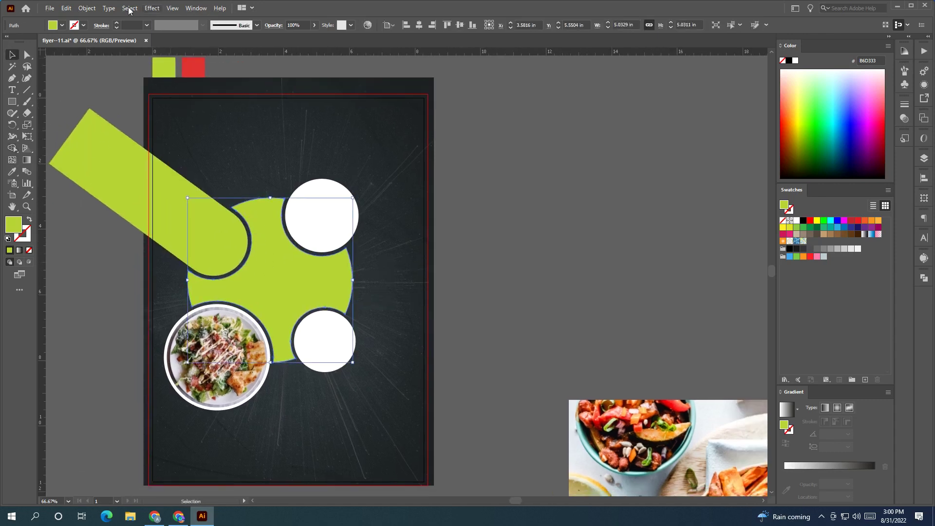
pyautogui.click(88, 8)
pyautogui.moveTo(117, 240)
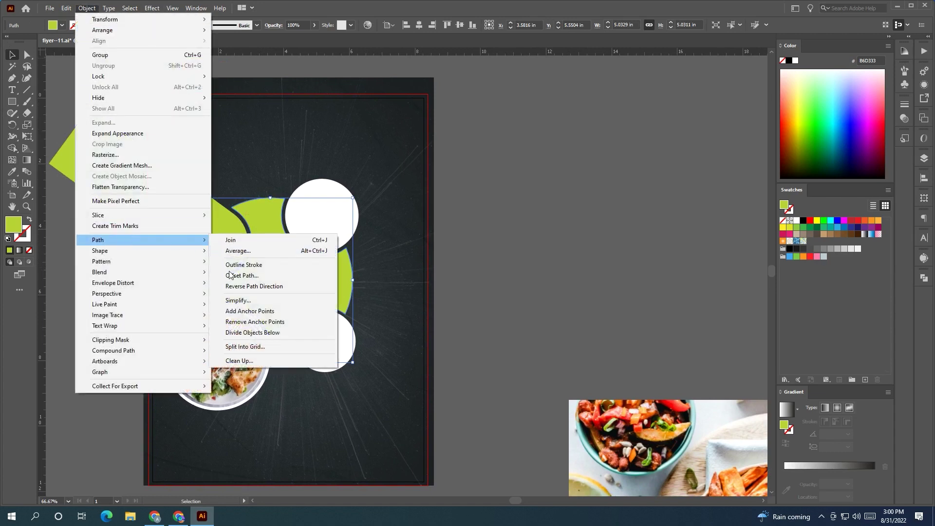
pyautogui.click(230, 275)
pyautogui.press('Down')
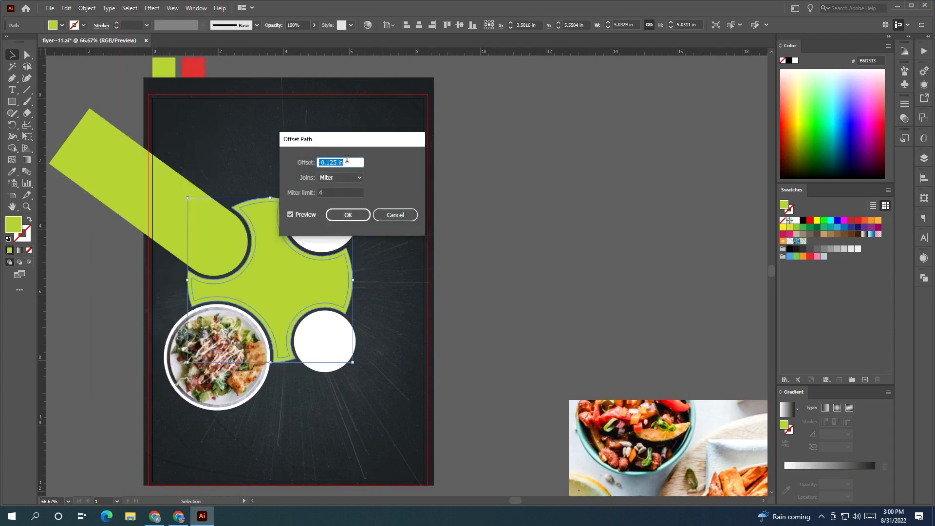
pyautogui.click(348, 215)
# - Bring the inner green shape and the large food photo beside the page to the front
pyautogui.hscroll(-2, 358, 275)
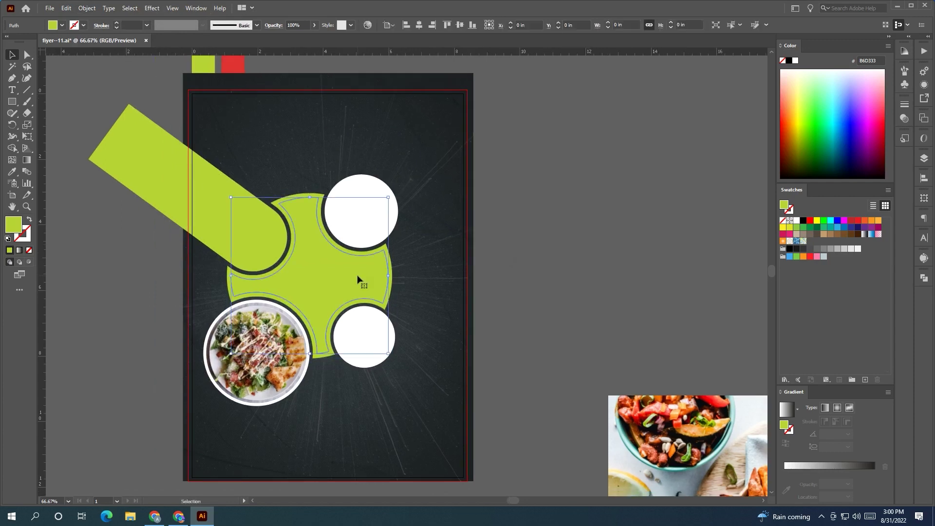
pyautogui.hotkey('ctrl', '-')
pyautogui.keyDown('shift'); pyautogui.click(589, 399); pyautogui.keyUp('shift')
pyautogui.rightClick(589, 398)
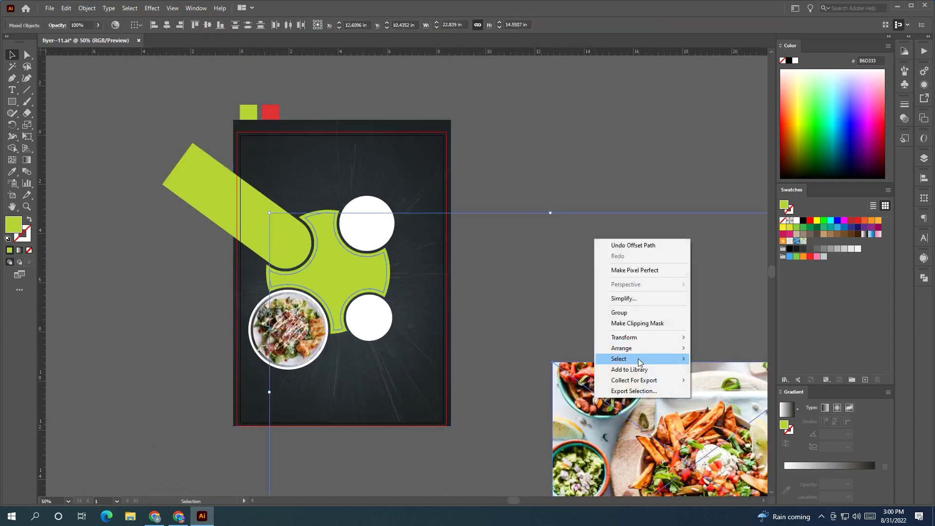
pyautogui.moveTo(628, 348)
pyautogui.click(704, 350)
# - Move the large food photo behind the inner green shape and scale it to about 11.06 by 8.29 in
pyautogui.moveTo(560, 370); pyautogui.dragTo(344, 269)
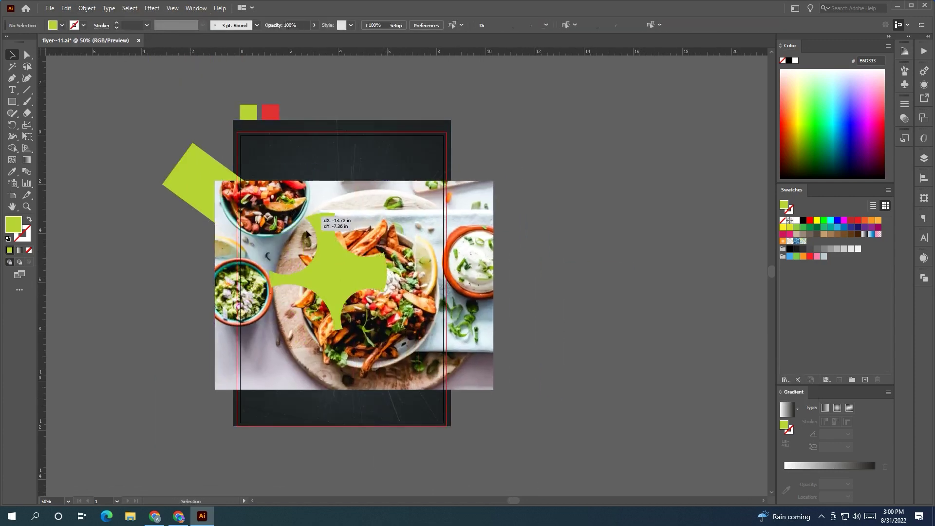
pyautogui.click(626, 338)
pyautogui.moveTo(446, 317); pyautogui.dragTo(405, 294)
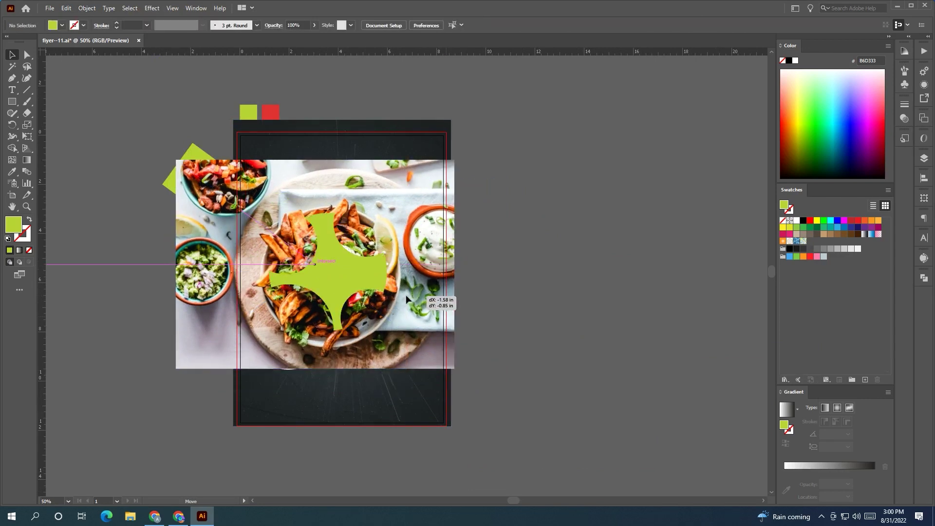
pyautogui.moveTo(456, 263); pyautogui.dragTo(467, 264)
pyautogui.moveTo(424, 271); pyautogui.dragTo(450, 271)
# - Clip the large food photo to the inner green shape with a clipping mask
pyautogui.keyDown('shift'); pyautogui.click(352, 269); pyautogui.keyUp('shift')
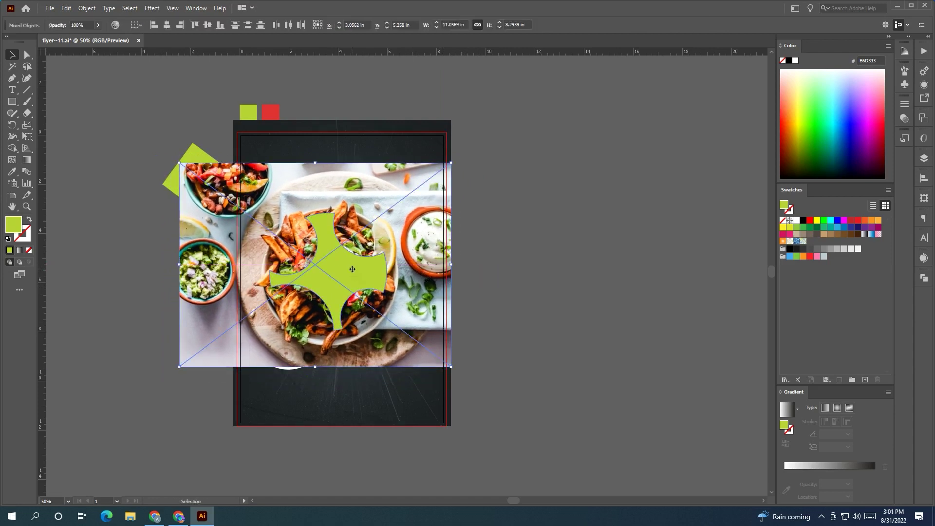
pyautogui.hotkey('ctrl', '7')
pyautogui.hotkey('ctrl', 'shift', 'a')
# - Scale the photo inside the central clipping mask down to about 9.5 by 7.13 in and reposition it
pyautogui.scroll(2, 360, 303)
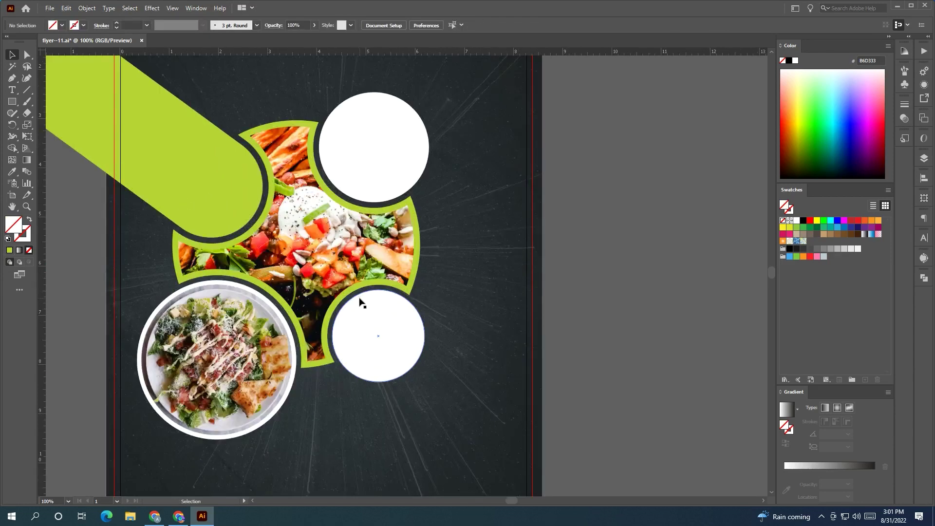
pyautogui.doubleClick(324, 249)
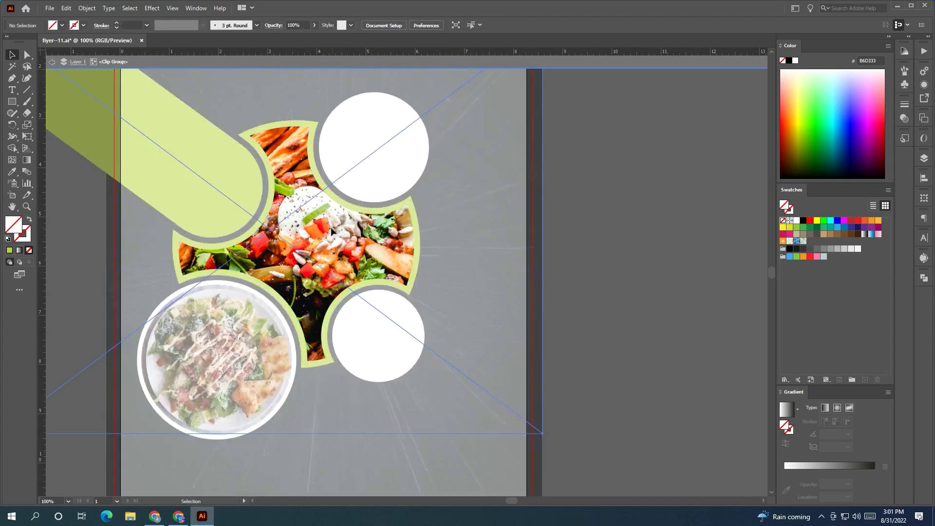
pyautogui.click(331, 231)
pyautogui.scroll(-1, 513, 234)
pyautogui.moveTo(493, 236); pyautogui.dragTo(457, 236)
pyautogui.moveTo(457, 235); pyautogui.dragTo(452, 231)
pyautogui.doubleClick(620, 213)
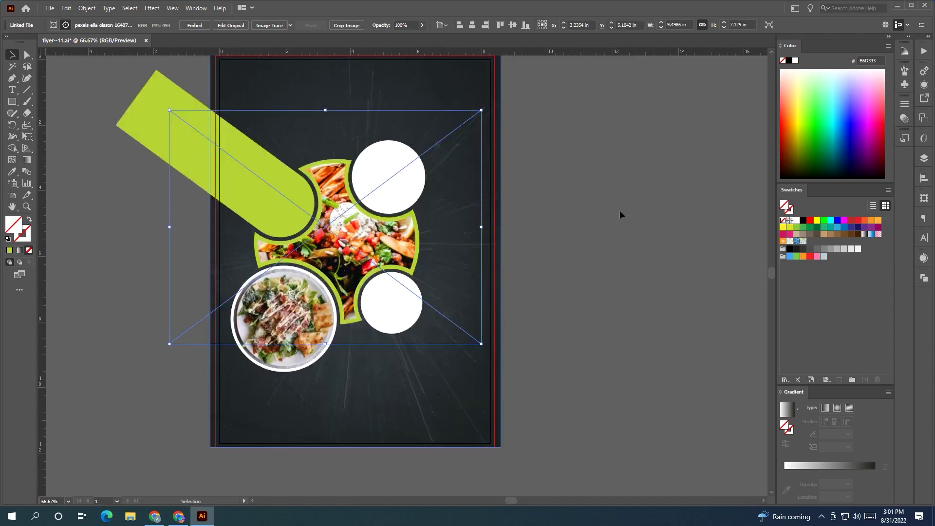
# - Fill the green border shape around the central food photo with white
pyautogui.click(418, 223)
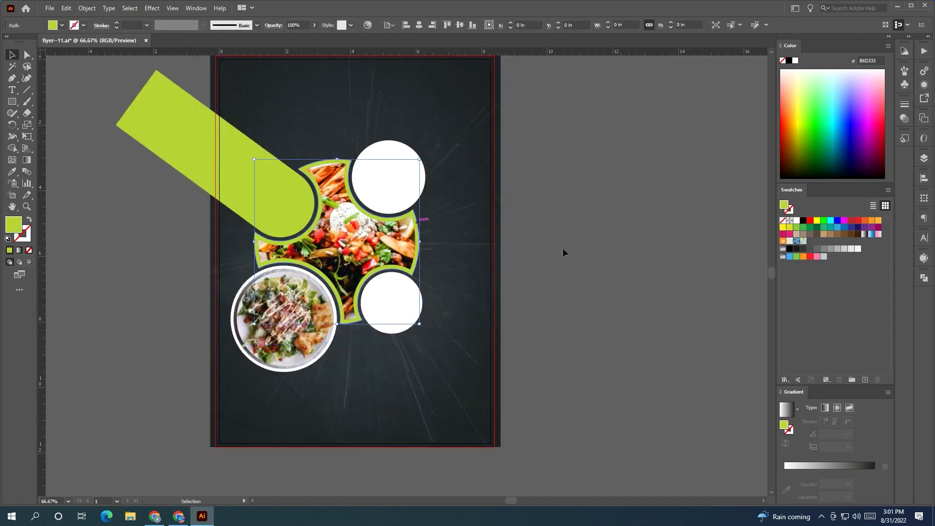
pyautogui.click(796, 220)
pyautogui.click(662, 285)
pyautogui.moveTo(606, 279); pyautogui.dragTo(608, 300)
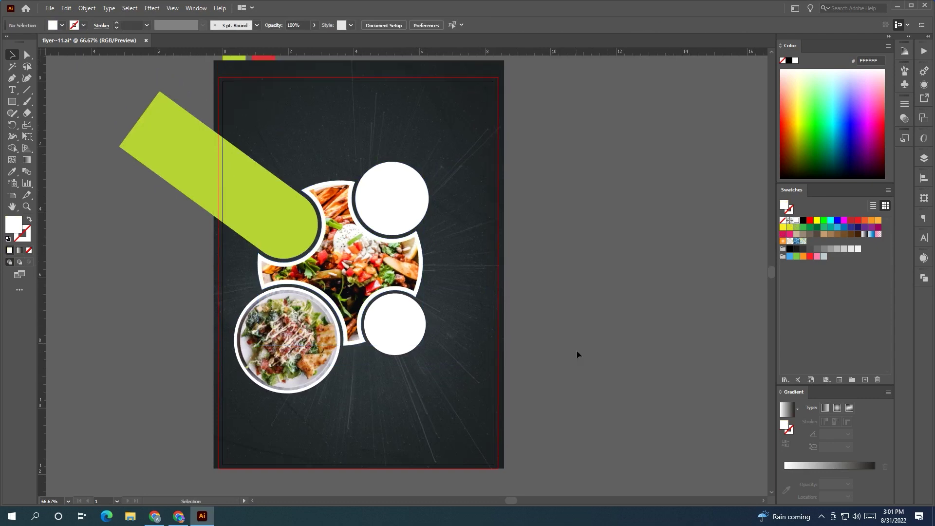
# - Move the small plated-food photo from the far pasteboard to just right of the flyer page
pyautogui.scroll(-1, 576, 349)
pyautogui.scroll(-2, 385, 317)
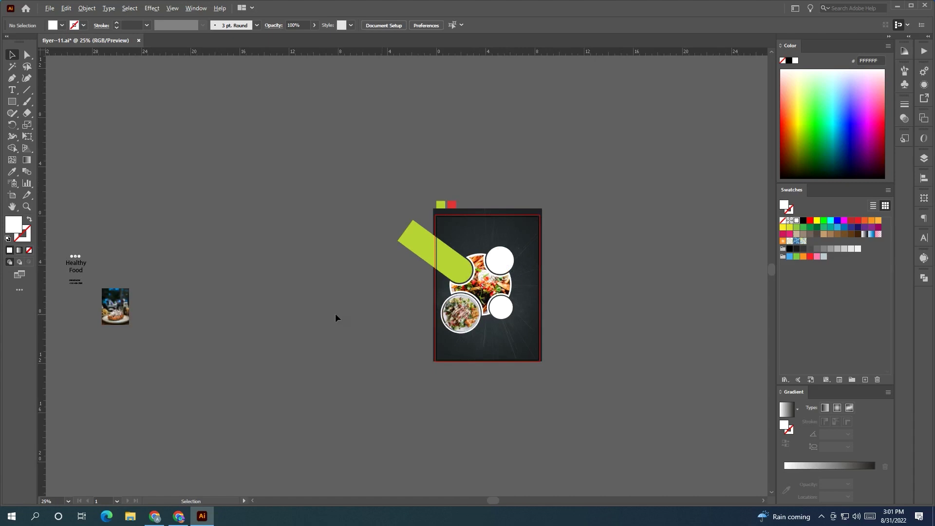
pyautogui.moveTo(116, 307); pyautogui.dragTo(536, 295)
pyautogui.scroll(2, 560, 263)
pyautogui.keyDown('shift'); pyautogui.click(440, 261); pyautogui.keyUp('shift')
pyautogui.click(612, 292)
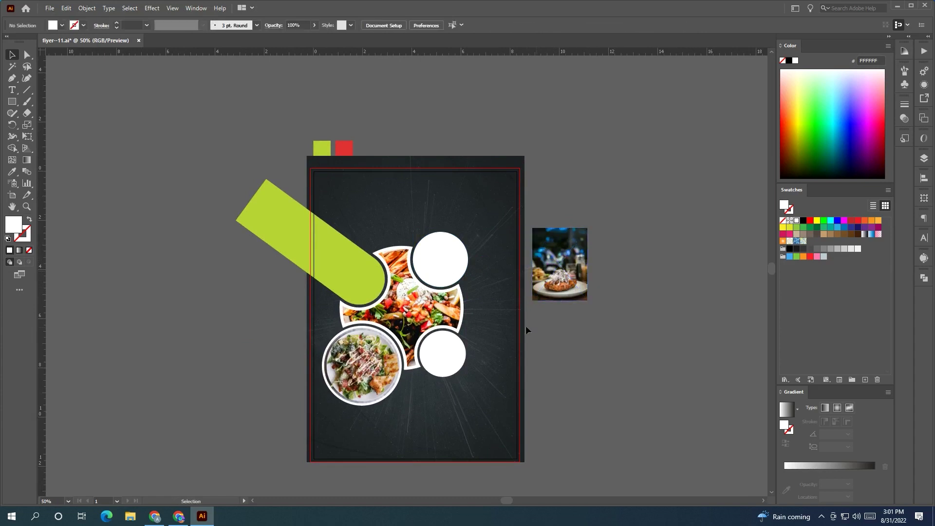
# - Paste a copy of the upper-right white circle in front of it and shrink the copy to about 2.05 in
pyautogui.scroll(1, 509, 302)
pyautogui.click(438, 265)
pyautogui.click(67, 9)
pyautogui.click(81, 55)
pyautogui.click(66, 9)
pyautogui.click(124, 68)
pyautogui.moveTo(454, 208); pyautogui.dragTo(453, 213)
# - Bring the smaller upper-right circle and the plated-food photo to the front
pyautogui.keyDown('shift'); pyautogui.click(584, 257); pyautogui.keyUp('shift')
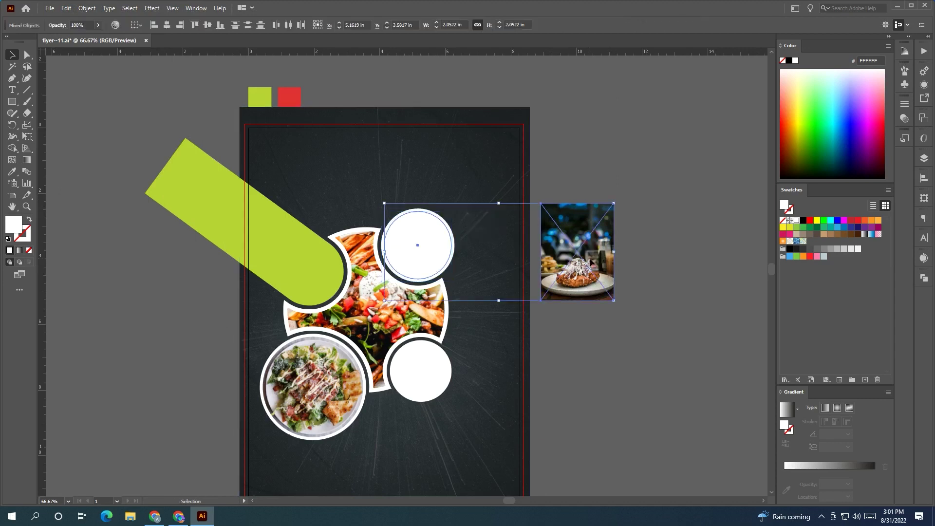
pyautogui.rightClick(590, 259)
pyautogui.moveTo(657, 368)
pyautogui.click(711, 345)
pyautogui.click(711, 344)
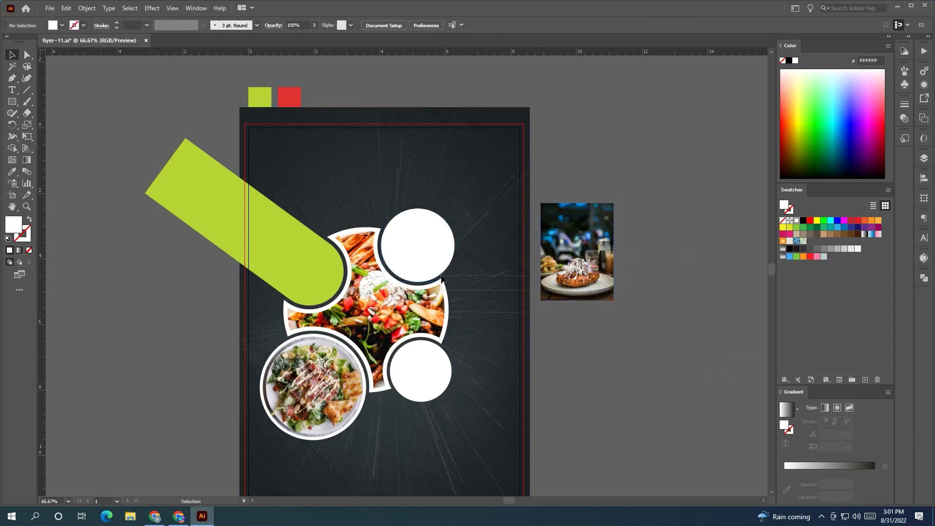
# - Place the plated-food photo over the upper-right circle and clip it to the smaller circle with a clipping mask
pyautogui.moveTo(545, 268); pyautogui.dragTo(382, 257)
pyautogui.keyDown('shift'); pyautogui.click(414, 229); pyautogui.keyUp('shift')
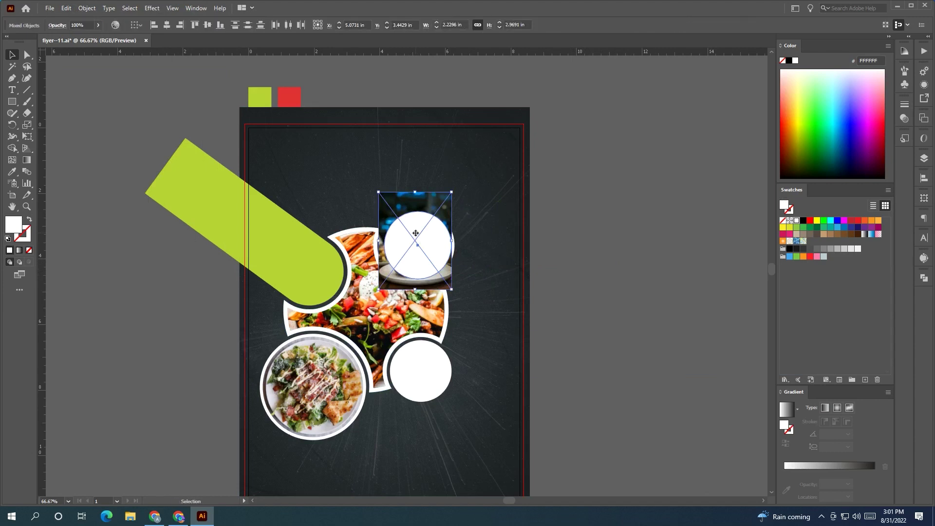
pyautogui.rightClick(432, 196)
pyautogui.click(475, 281)
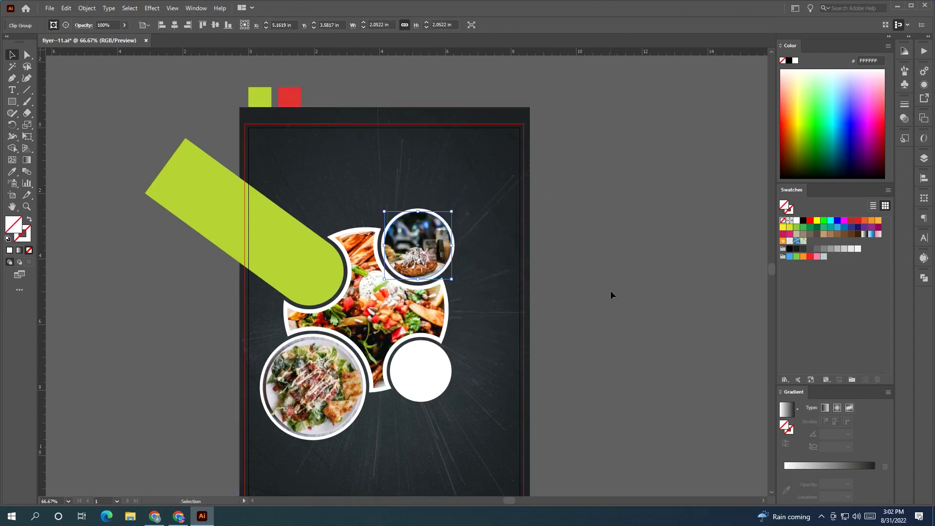
# - Enlarge and reposition the photo inside the upper-right circle so the plated dish fills the mask
pyautogui.click(65, 26)
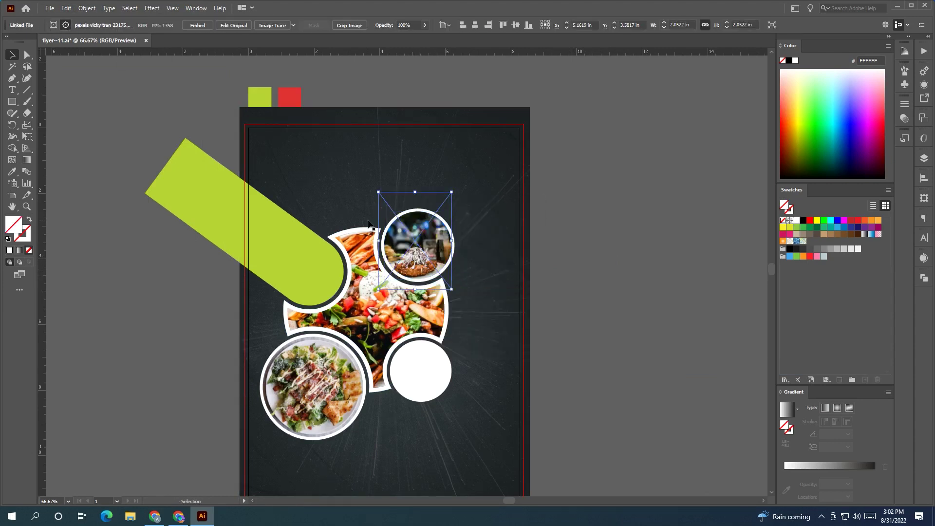
pyautogui.moveTo(416, 256); pyautogui.dragTo(418, 243)
pyautogui.moveTo(418, 279); pyautogui.dragTo(424, 248)
pyautogui.click(521, 117)
pyautogui.moveTo(606, 168); pyautogui.dragTo(488, 147)
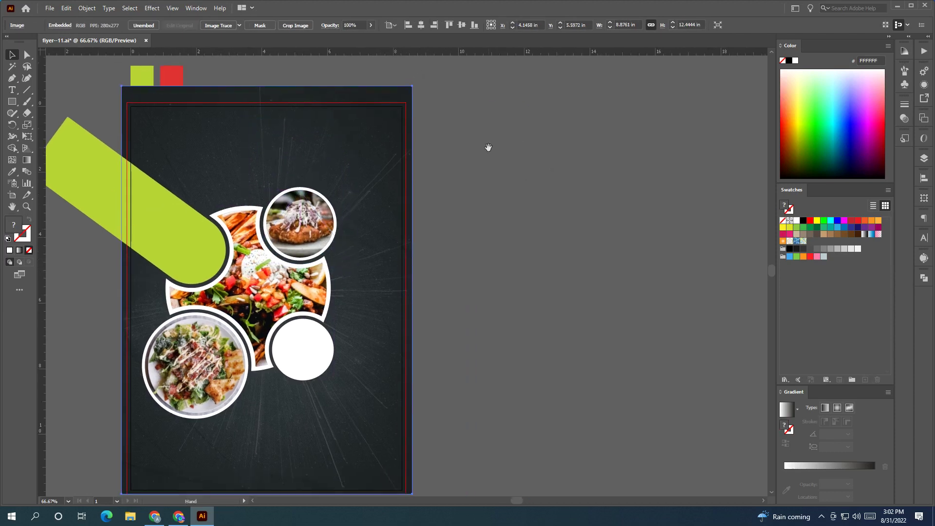
pyautogui.moveTo(525, 244); pyautogui.dragTo(617, 217)
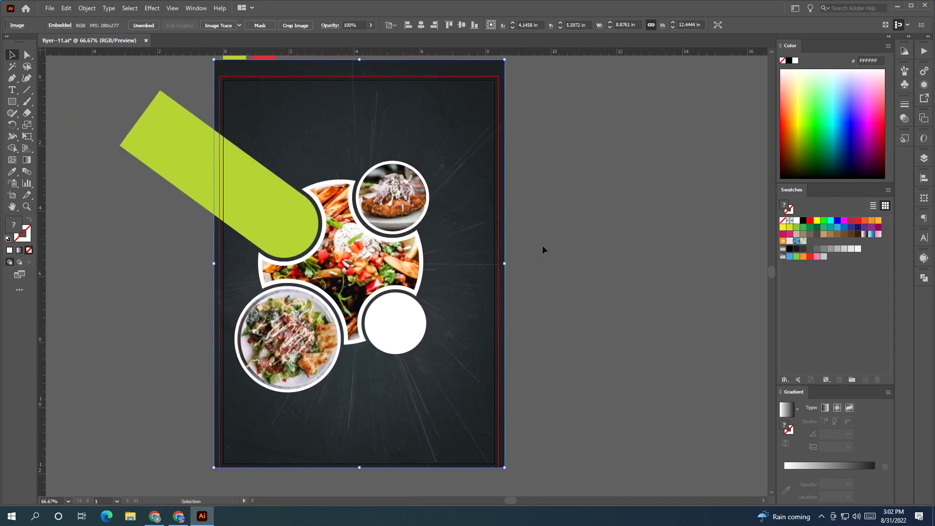
pyautogui.click(290, 218)
pyautogui.moveTo(414, 215); pyautogui.dragTo(332, 231)
pyautogui.click(531, 321)
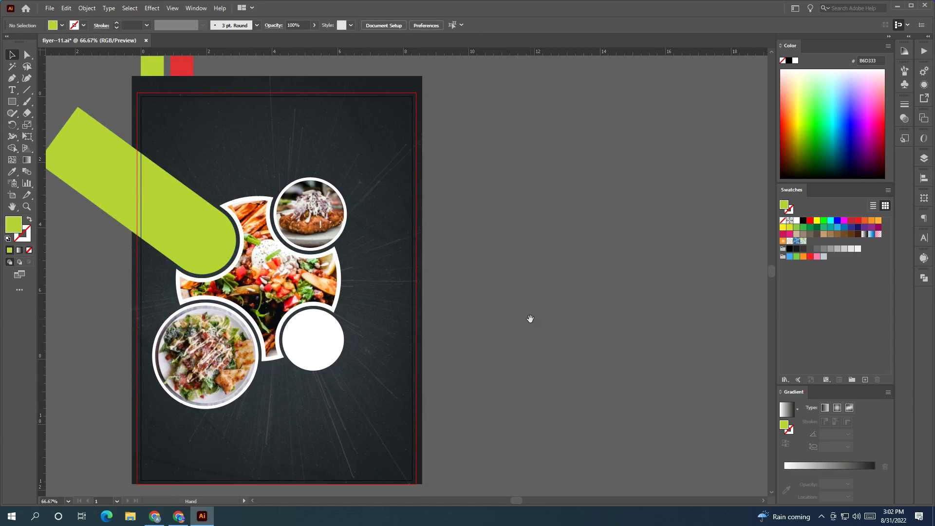
pyautogui.moveTo(530, 318); pyautogui.dragTo(575, 314)
pyautogui.moveTo(399, 284); pyautogui.dragTo(404, 313)
# - Try the red sample colour on the diagonal green bar and return the bar to the sample green
pyautogui.click(214, 247)
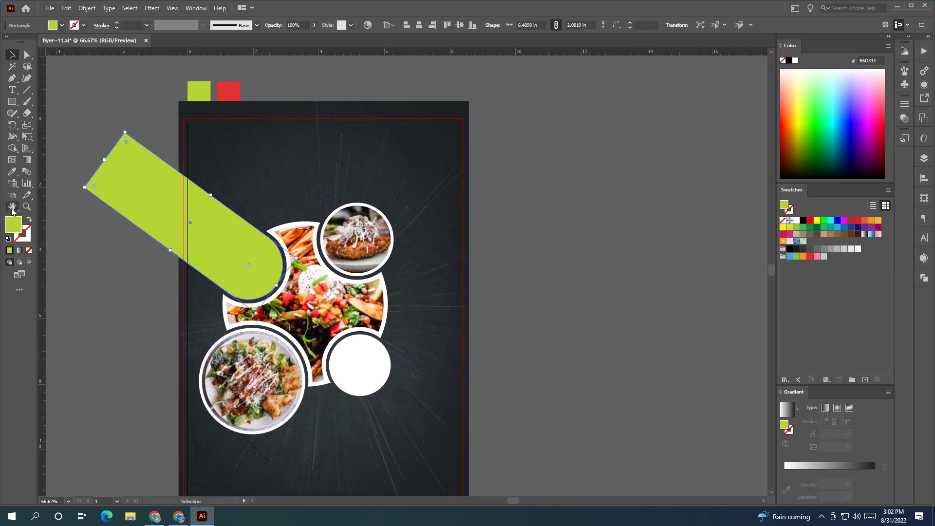
pyautogui.click(11, 172)
pyautogui.click(222, 94)
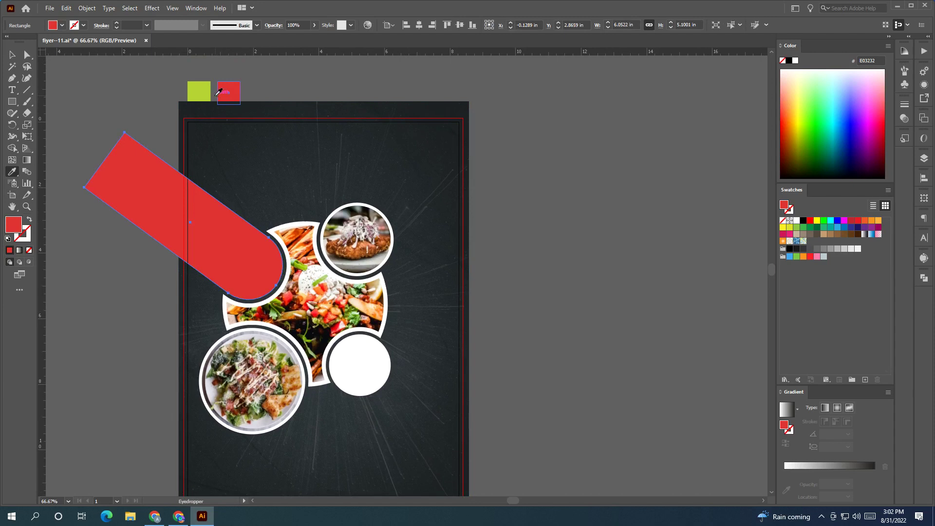
pyautogui.click(199, 91)
pyautogui.press('v')
pyautogui.click(110, 106)
pyautogui.moveTo(109, 106); pyautogui.dragTo(152, 109)
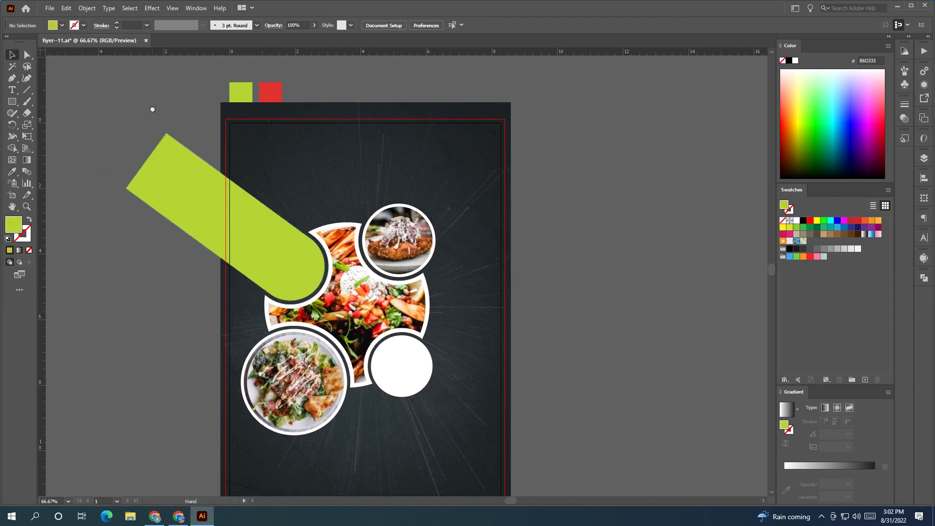
pyautogui.moveTo(309, 281); pyautogui.dragTo(267, 226)
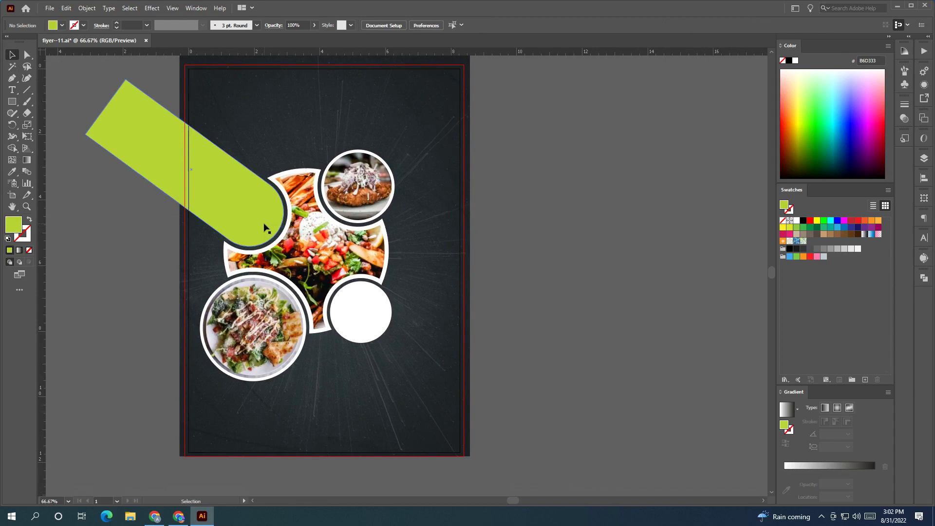
pyautogui.click(365, 319)
pyautogui.moveTo(569, 412); pyautogui.dragTo(166, 138)
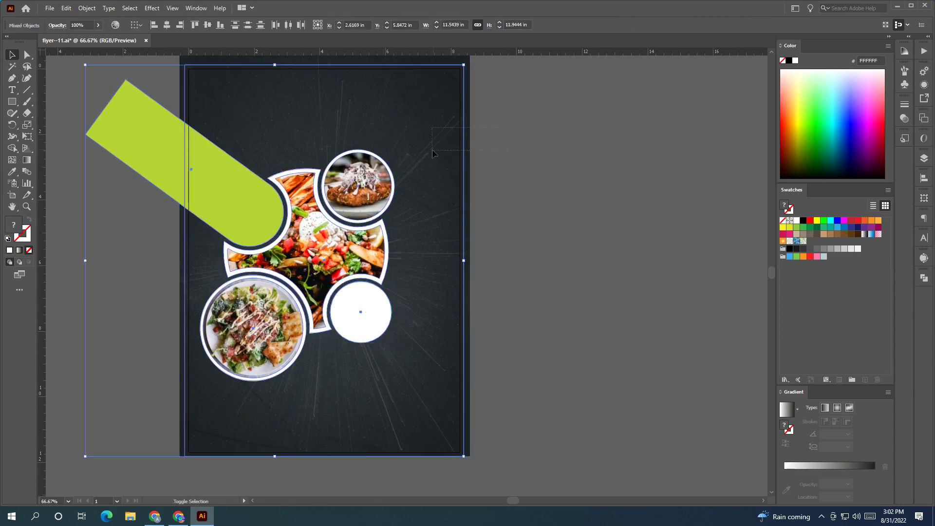
pyautogui.click(560, 187)
pyautogui.hotkey('ctrl', 'a')
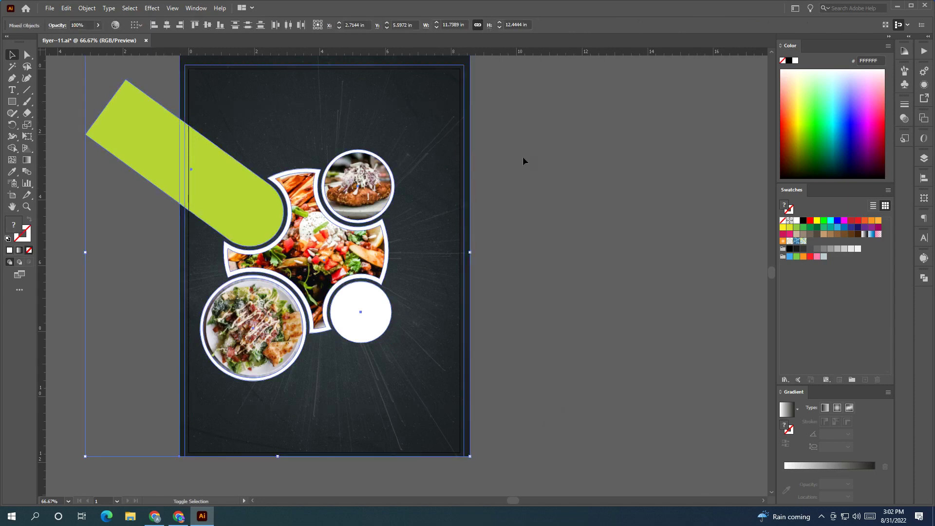
pyautogui.moveTo(422, 169); pyautogui.dragTo(422, 169)
pyautogui.moveTo(351, 197); pyautogui.dragTo(365, 197)
pyautogui.click(531, 248)
pyautogui.moveTo(516, 208); pyautogui.dragTo(544, 221)
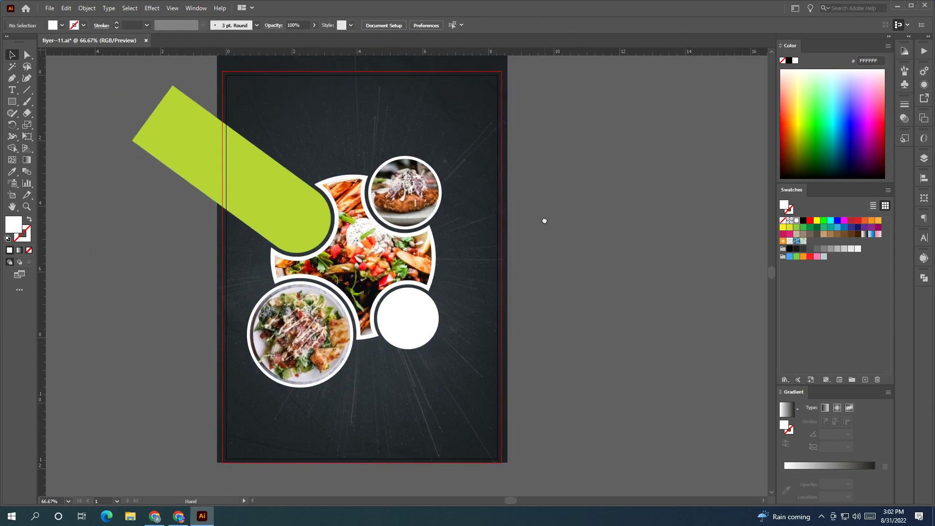
# - Fill the white lower-right circle with the green sampled from the diagonal bar
pyautogui.click(394, 317)
pyautogui.click(12, 172)
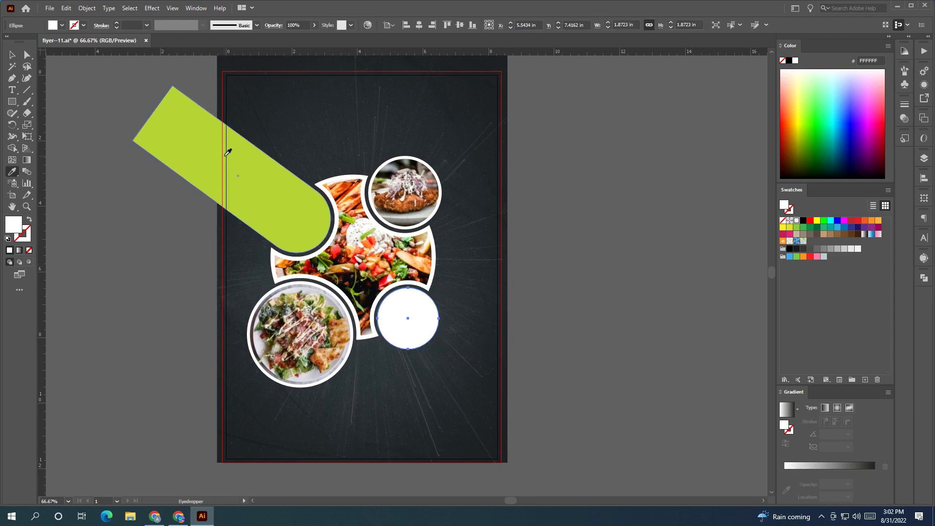
pyautogui.click(220, 150)
pyautogui.click(12, 54)
pyautogui.click(105, 279)
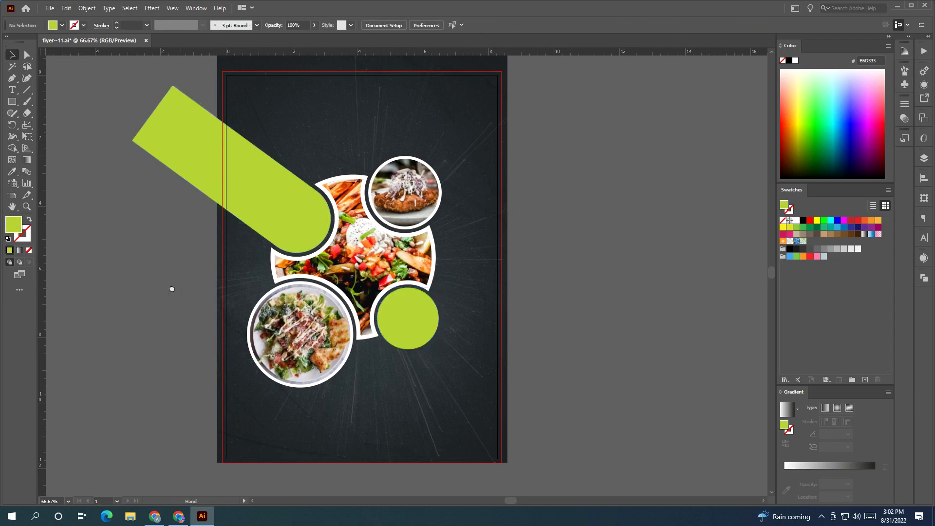
# - Move the social media icon group into the flyer's upper-right corner and bring it to the front
pyautogui.hscroll(3, 105, 280)
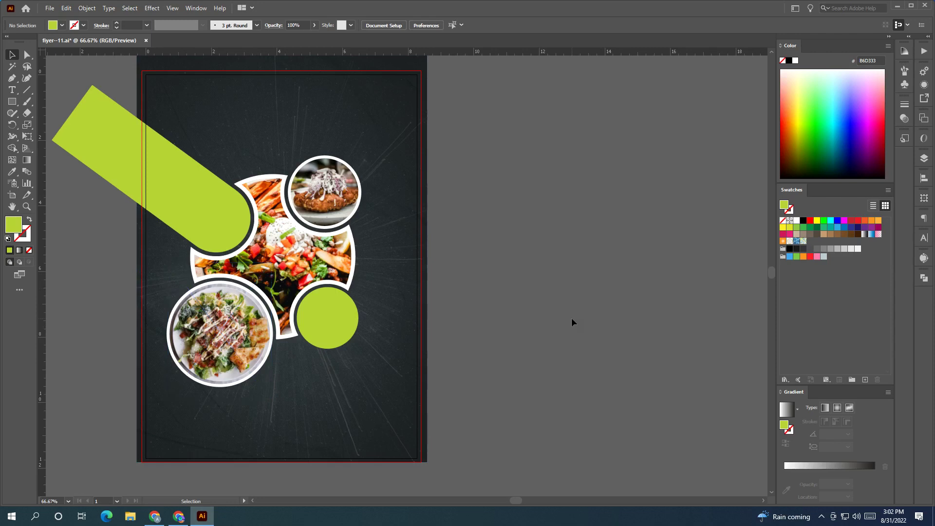
pyautogui.moveTo(572, 321); pyautogui.dragTo(612, 331)
pyautogui.scroll(-2, 528, 305)
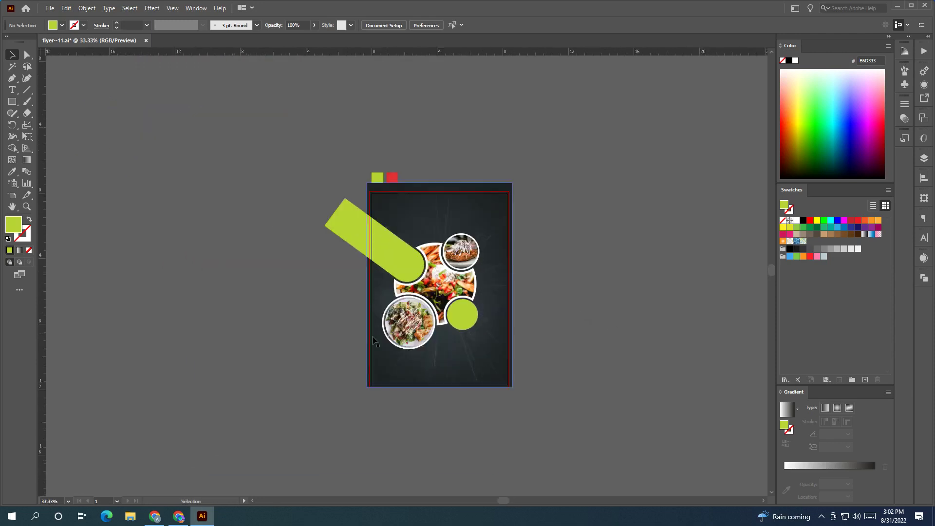
pyautogui.moveTo(359, 341); pyautogui.dragTo(642, 316)
pyautogui.moveTo(99, 189); pyautogui.dragTo(207, 265)
pyautogui.moveTo(180, 235)
pyautogui.mouseDown()
pyautogui.moveTo(365, 265)
pyautogui.moveTo(615, 263)
pyautogui.mouseUp()
pyautogui.click(548, 319)
pyautogui.scroll(3, 606, 303)
pyautogui.moveTo(597, 299); pyautogui.dragTo(200, 364)
pyautogui.scroll(-1, 207, 373)
pyautogui.moveTo(134, 231)
pyautogui.mouseDown()
pyautogui.moveTo(164, 251)
pyautogui.moveTo(493, 115)
pyautogui.mouseUp()
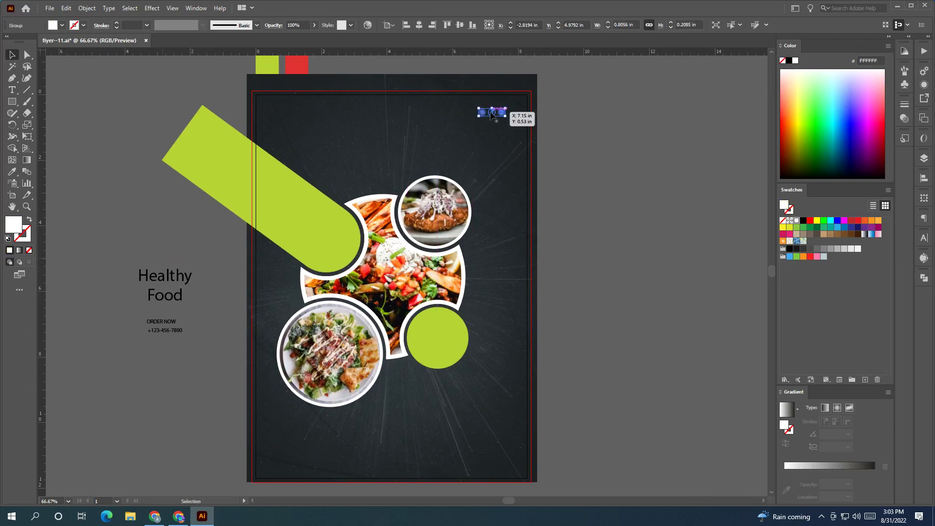
pyautogui.rightClick(491, 112)
pyautogui.moveTo(516, 219)
pyautogui.click(623, 232)
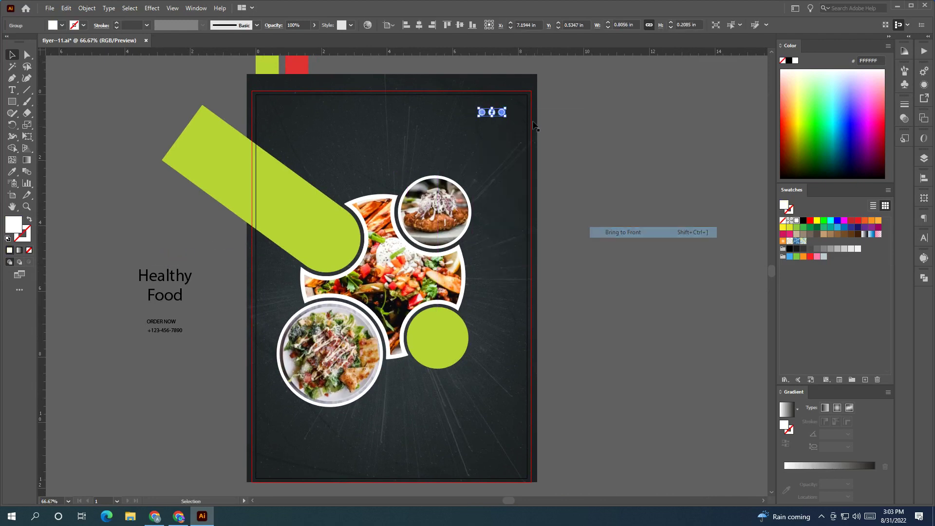
pyautogui.moveTo(496, 115)
pyautogui.mouseDown()
pyautogui.moveTo(509, 111)
pyautogui.moveTo(479, 120)
pyautogui.mouseUp()
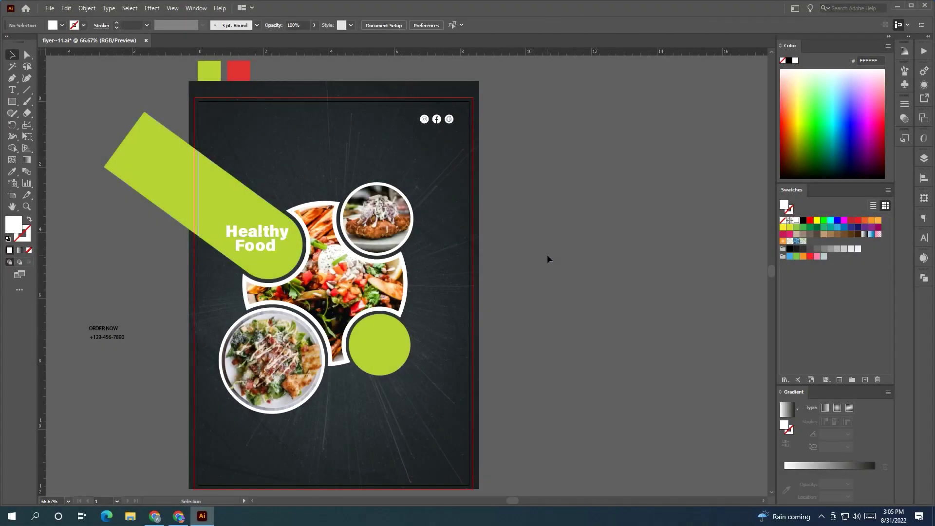
pyautogui.moveTo(548, 255); pyautogui.dragTo(509, 223)
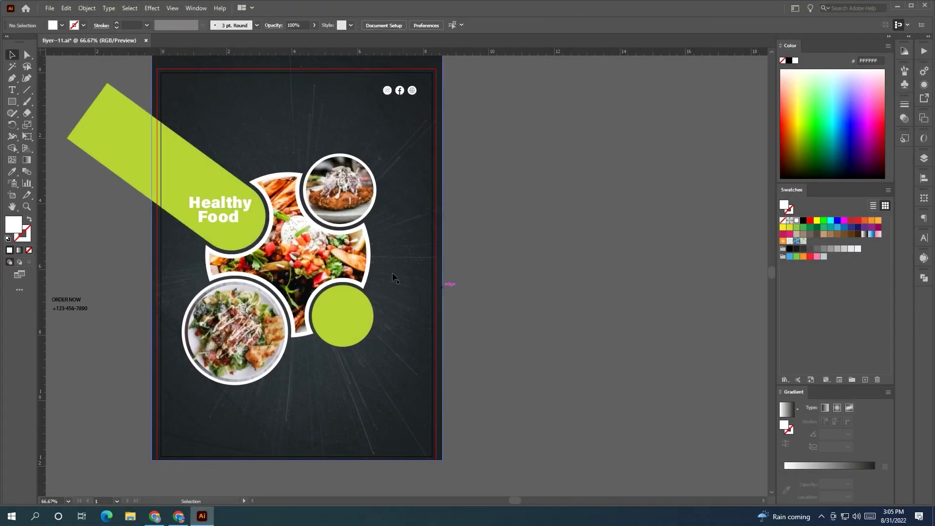
pyautogui.click(363, 254)
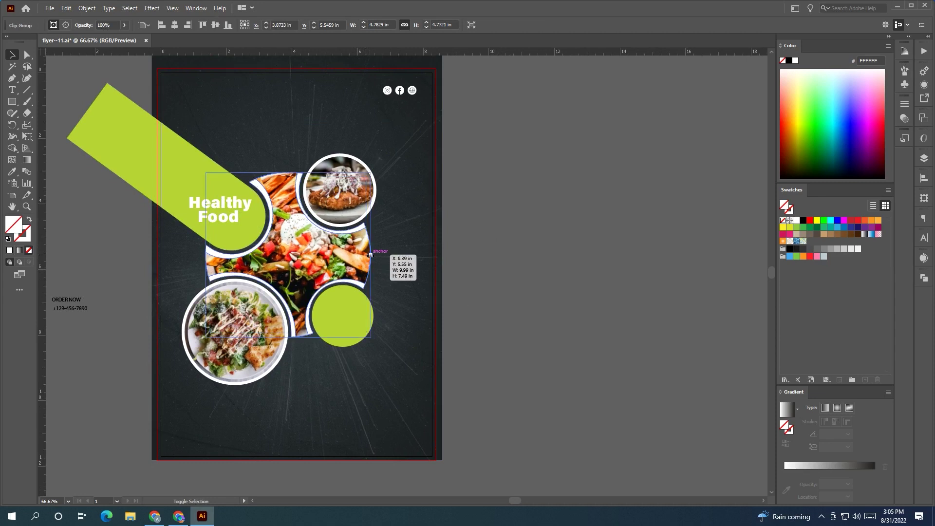
pyautogui.click(516, 265)
pyautogui.moveTo(517, 265); pyautogui.dragTo(532, 266)
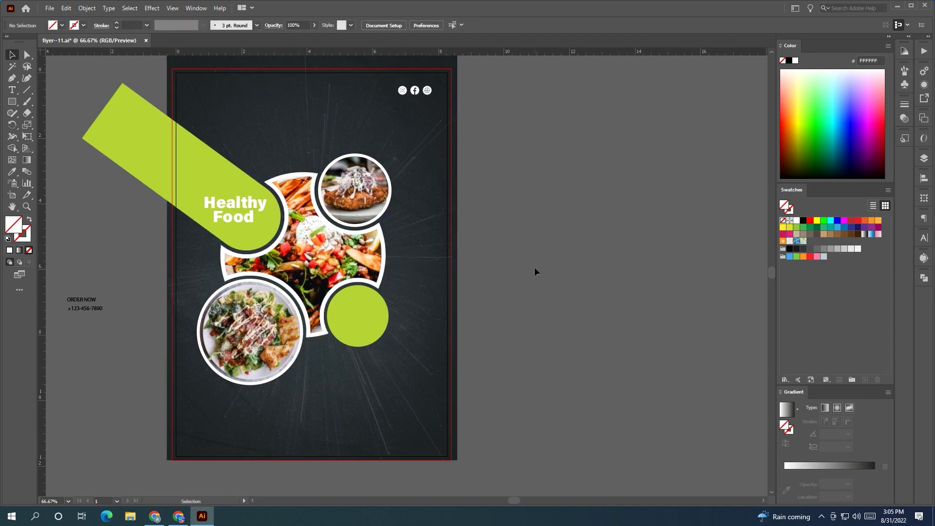
# - Add two separate text lines, "50%" and "OFF", beside the artboard and move OFF close beneath 50%
pyautogui.scroll(3, 359, 334)
pyautogui.scroll(-3, 362, 323)
pyautogui.click(11, 95)
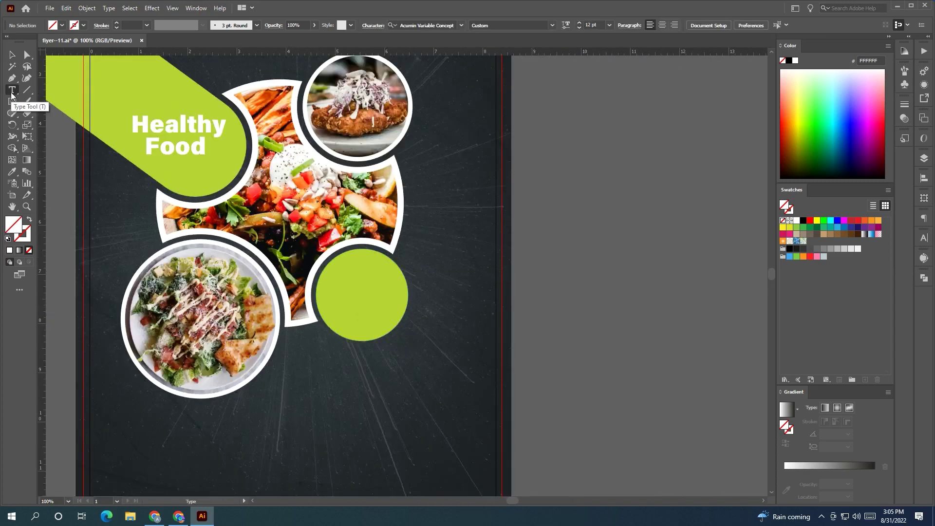
pyautogui.hscroll(3, 292, 195)
pyautogui.click(452, 268)
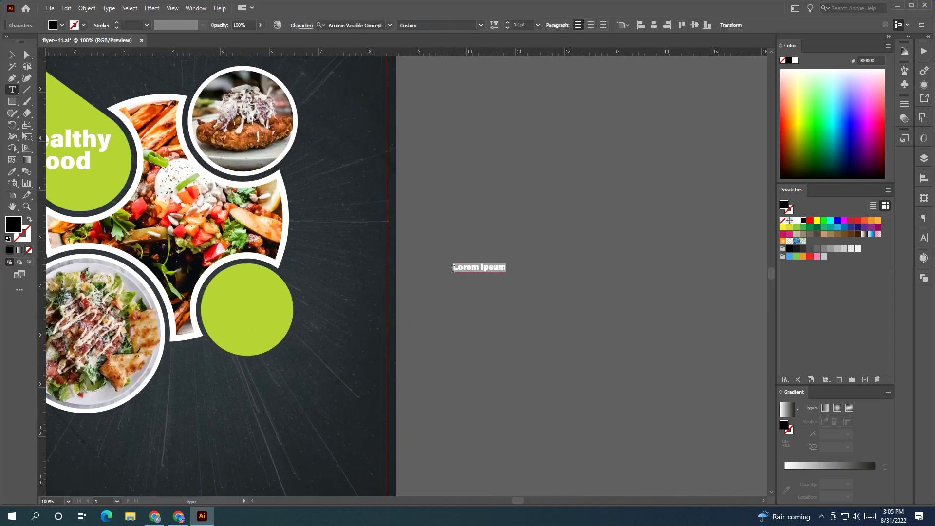
pyautogui.press('BackSpace')
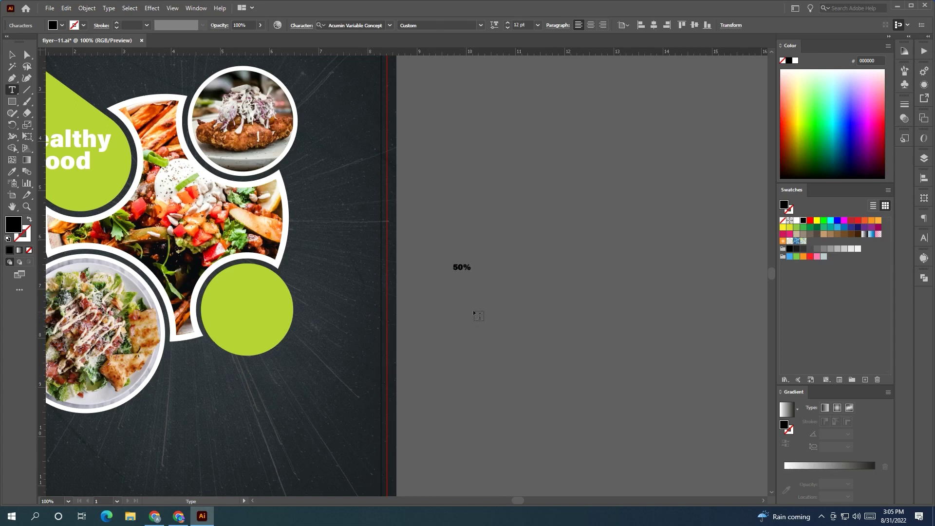
pyautogui.click(453, 283)
pyautogui.press('BackSpace')
pyautogui.press('Escape')
pyautogui.moveTo(542, 271); pyautogui.dragTo(650, 288)
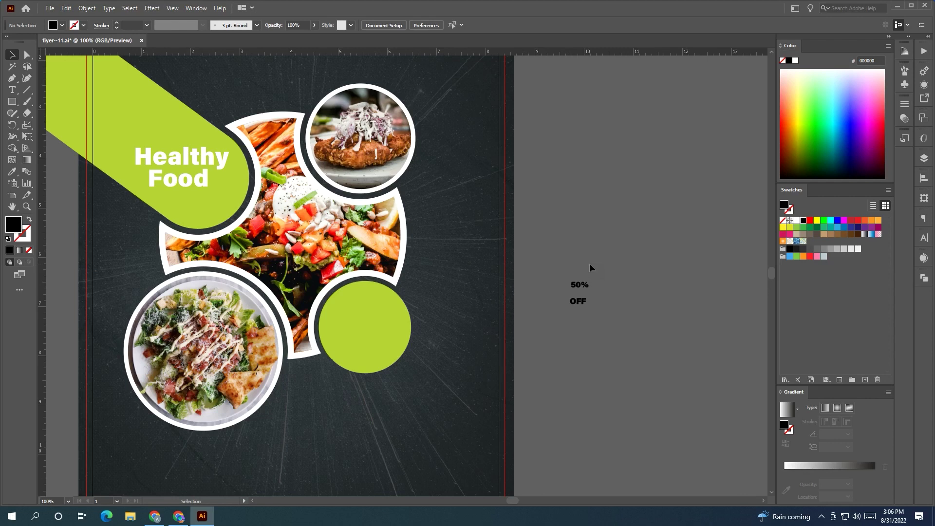
pyautogui.moveTo(579, 285); pyautogui.dragTo(578, 291)
# - Set the OFF text's font weight to 260 and scale it to match the width of 50%
pyautogui.scroll(2, 588, 303)
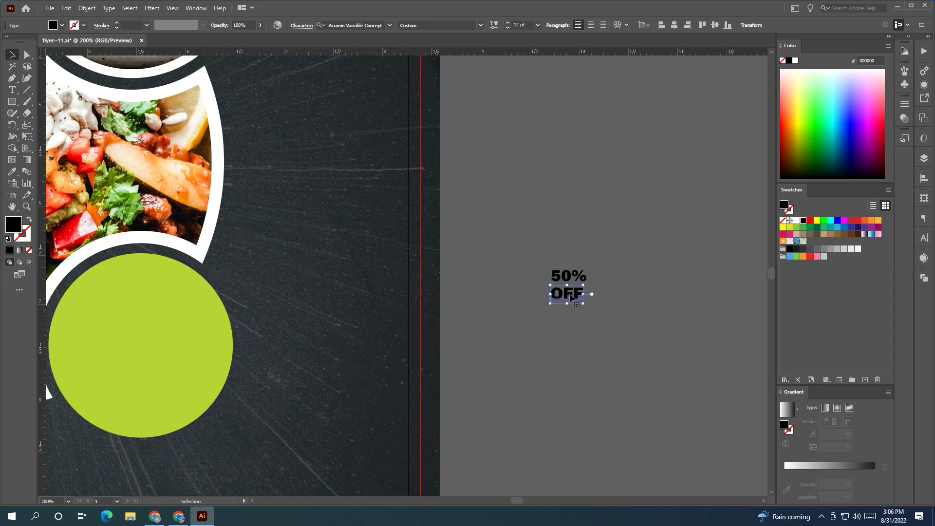
pyautogui.click(494, 25)
pyautogui.moveTo(453, 51); pyautogui.dragTo(420, 59)
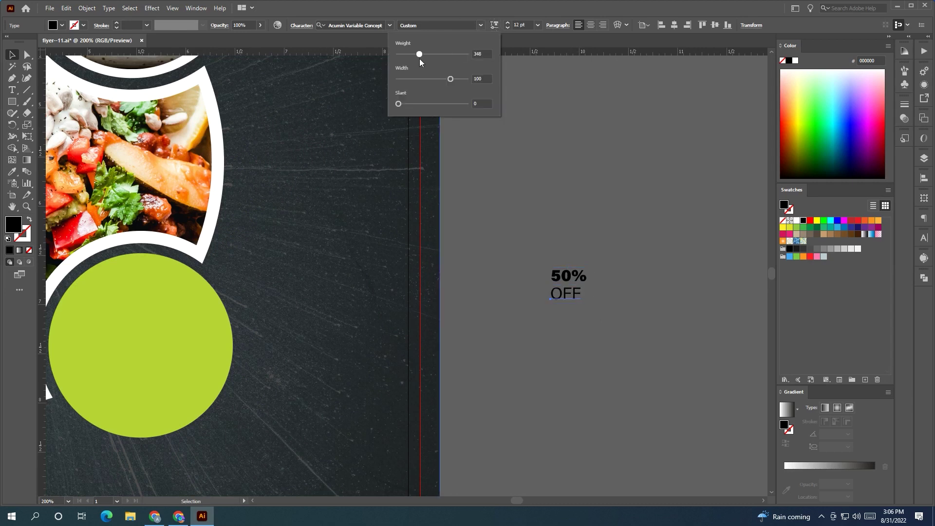
pyautogui.scroll(3, 588, 304)
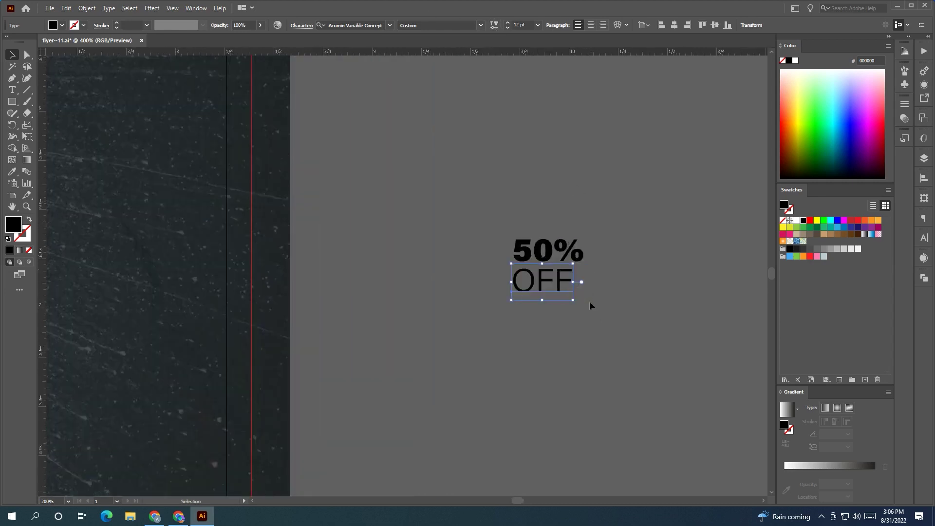
pyautogui.click(493, 25)
pyautogui.moveTo(419, 57); pyautogui.dragTo(413, 58)
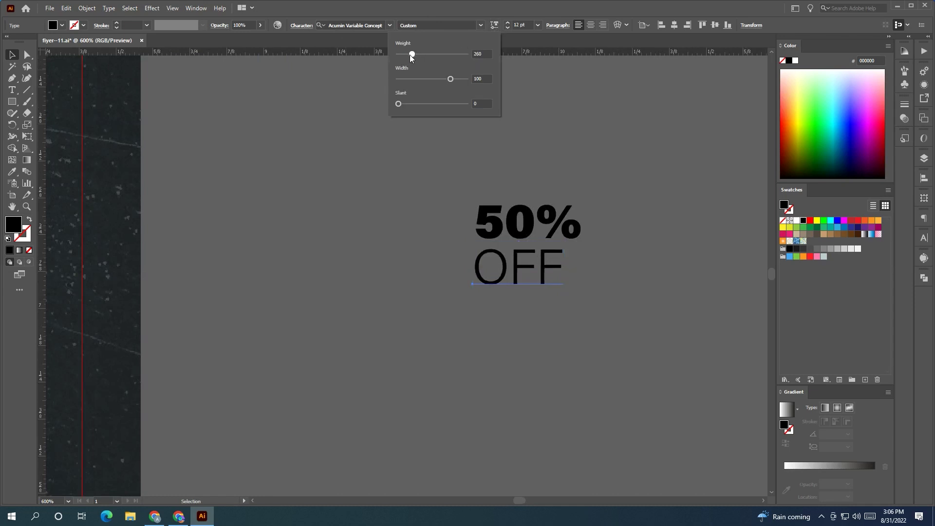
pyautogui.moveTo(558, 270); pyautogui.dragTo(581, 274)
# - Move both discount text lines into the lower-right green circle and enlarge them to fit inside it
pyautogui.moveTo(601, 287); pyautogui.dragTo(481, 198)
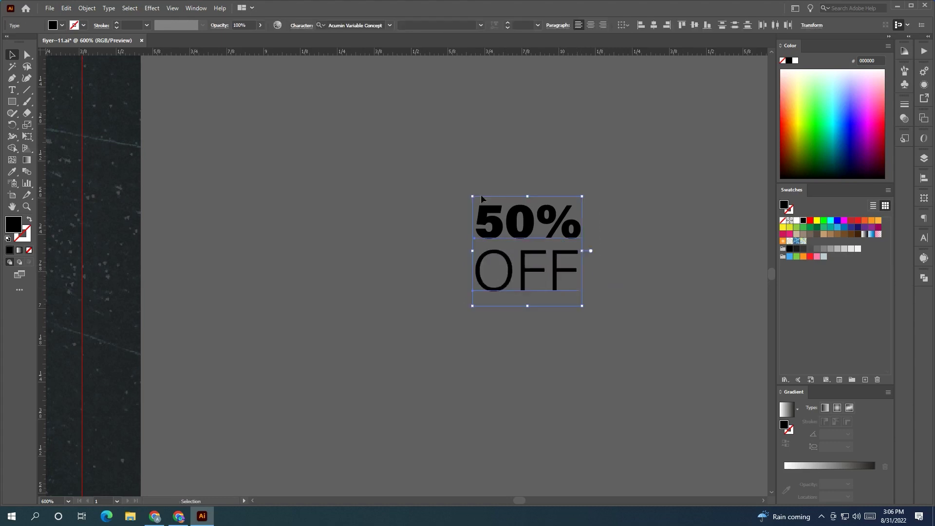
pyautogui.hotkey('ctrl', '-')
pyautogui.hotkey('ctrl', '-')
pyautogui.hotkey('ctrl', '-')
pyautogui.hotkey('ctrl', '-')
pyautogui.moveTo(668, 263); pyautogui.dragTo(582, 374)
pyautogui.moveTo(553, 330); pyautogui.dragTo(550, 329)
pyautogui.hotkey('ctrl', '-')
pyautogui.hotkey('ctrl', '-')
# - Fill the 50% OFF text with dark grey (R=51 G=51 B=51) and enlarge it slightly within the green circle
pyautogui.click(796, 249)
pyautogui.click(804, 249)
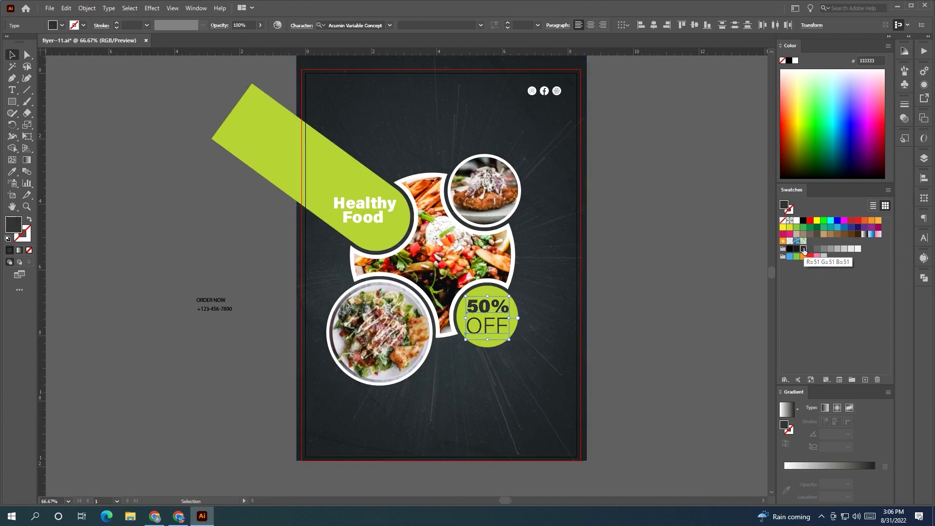
pyautogui.scroll(-1, 657, 278)
pyautogui.hscroll(1, 657, 277)
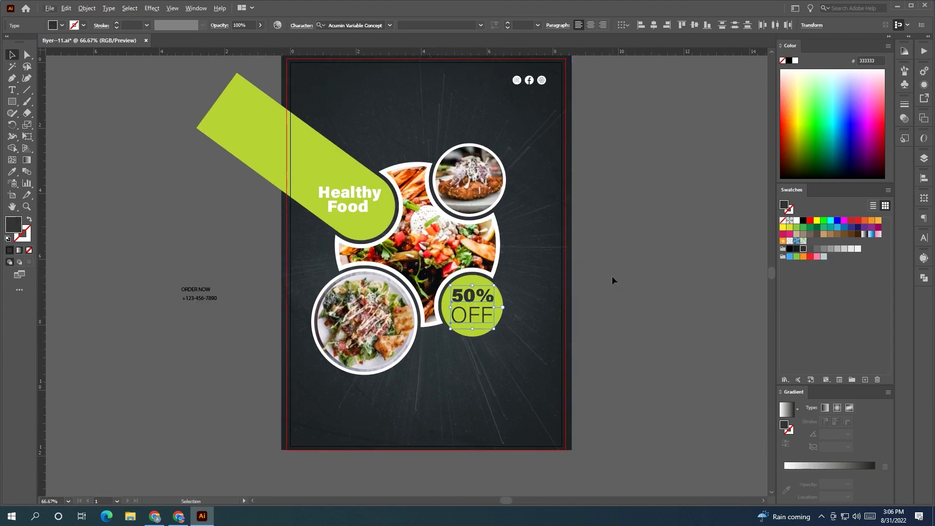
pyautogui.hscroll(-1, 617, 280)
pyautogui.scroll(1, 507, 295)
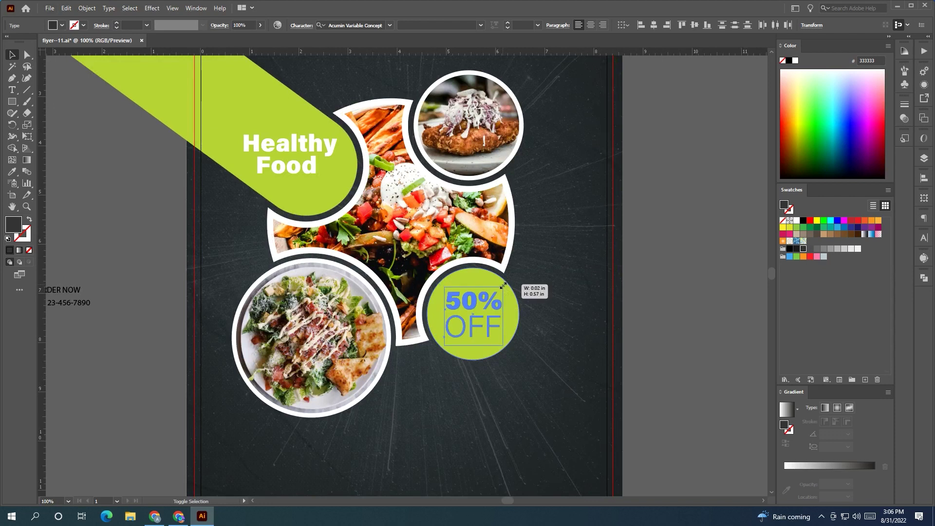
pyautogui.click(674, 321)
# - Duplicate the green circle in place, shrink the copy to about 1.64 in, and make it an unfilled white outline
pyautogui.click(506, 296)
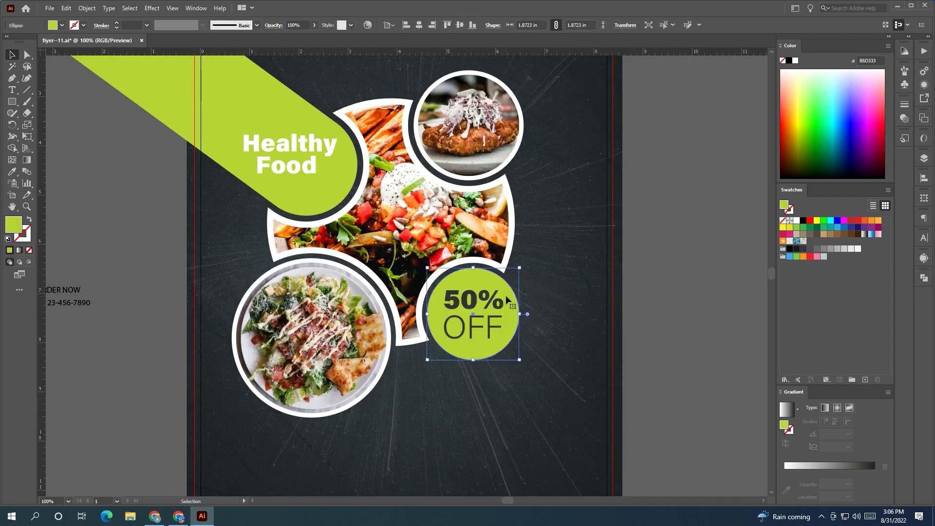
pyautogui.hotkey('ctrl', 'c')
pyautogui.hotkey('ctrl', 'f')
pyautogui.moveTo(519, 268); pyautogui.dragTo(513, 274)
pyautogui.click(28, 220)
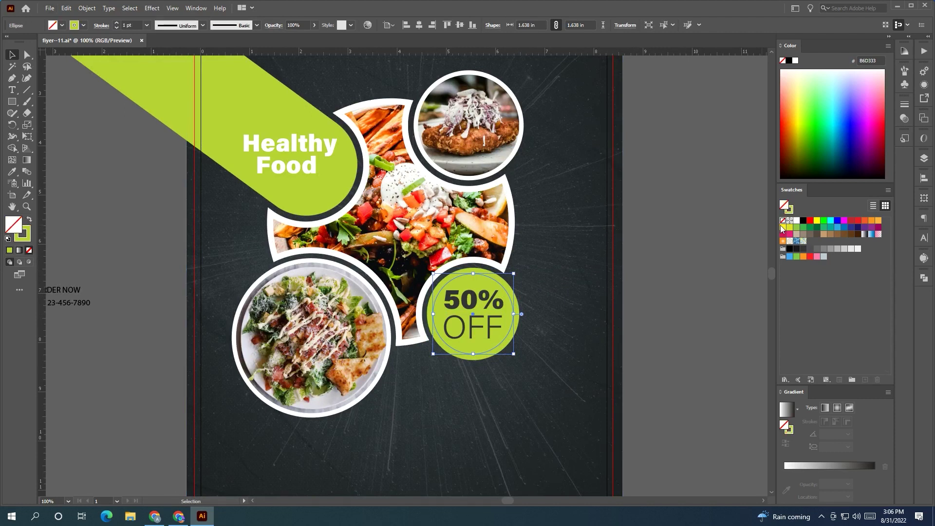
pyautogui.click(796, 220)
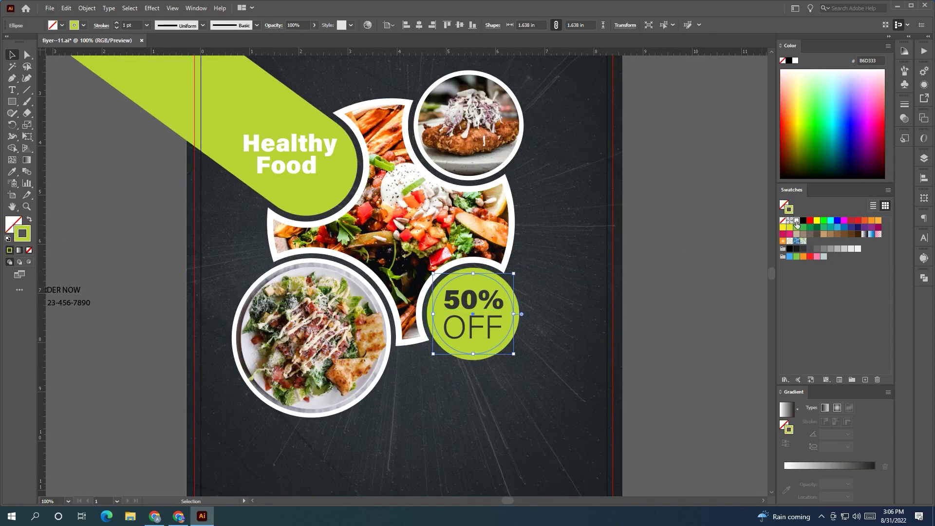
# - Turn the white inner circle's outline into a dashed line with dashes shorter than the default 12 pt
pyautogui.click(101, 25)
pyautogui.click(6, 92)
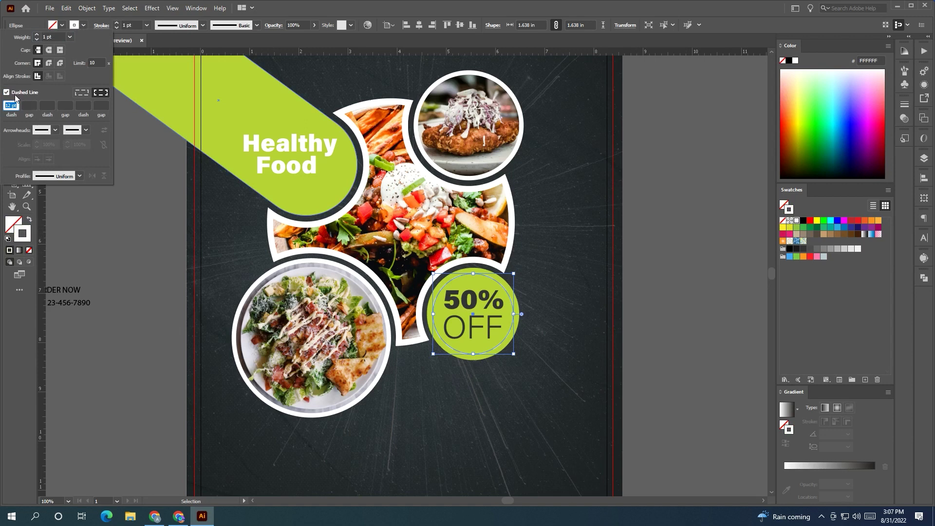
pyautogui.click(30, 105)
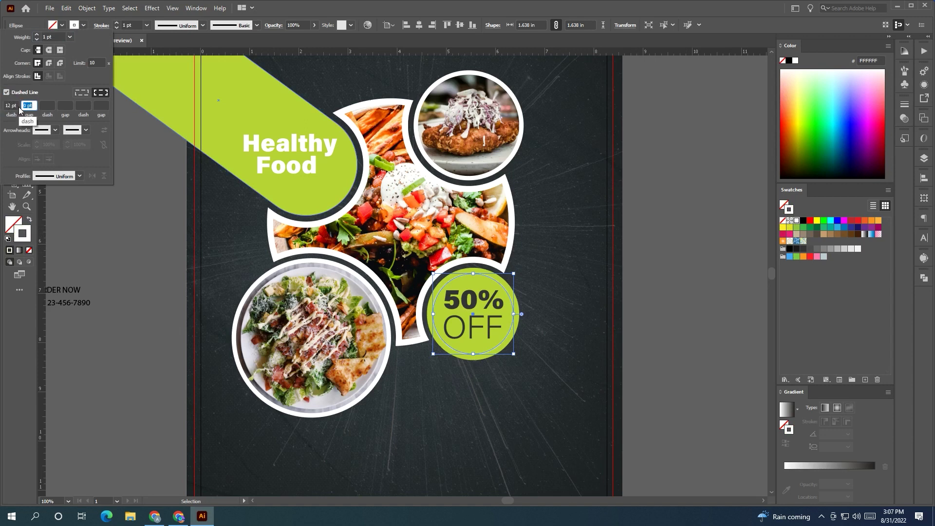
pyautogui.click(11, 105)
pyautogui.scroll(-6, 14, 104)
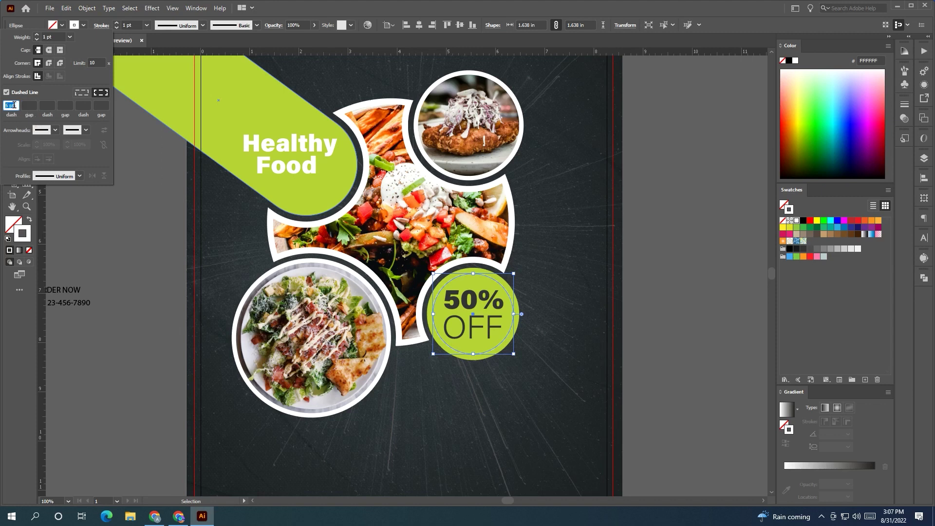
pyautogui.click(116, 156)
pyautogui.moveTo(148, 153); pyautogui.dragTo(125, 152)
# - Set the OFF text's font weight to 372 and shrink the 50% OFF text slightly within the dashed circle
pyautogui.click(448, 344)
pyautogui.click(495, 24)
pyautogui.moveTo(413, 54); pyautogui.dragTo(421, 54)
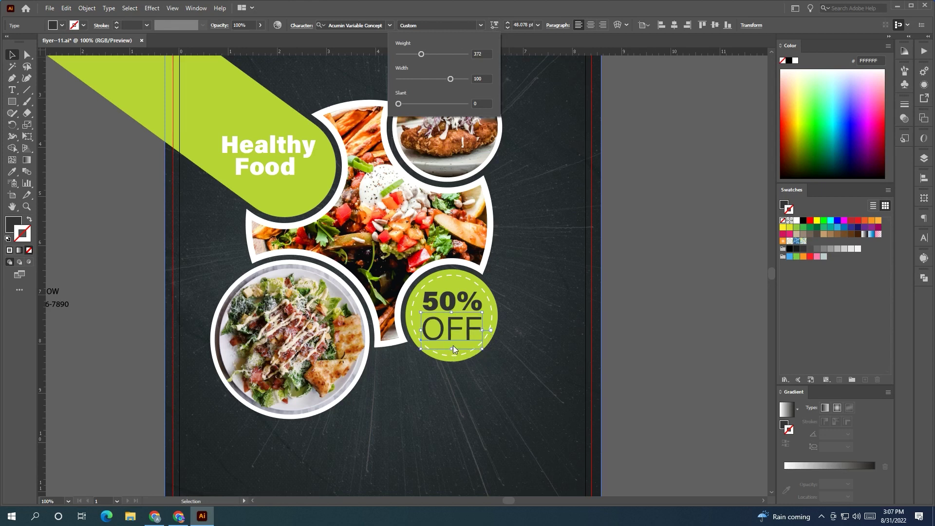
pyautogui.click(663, 334)
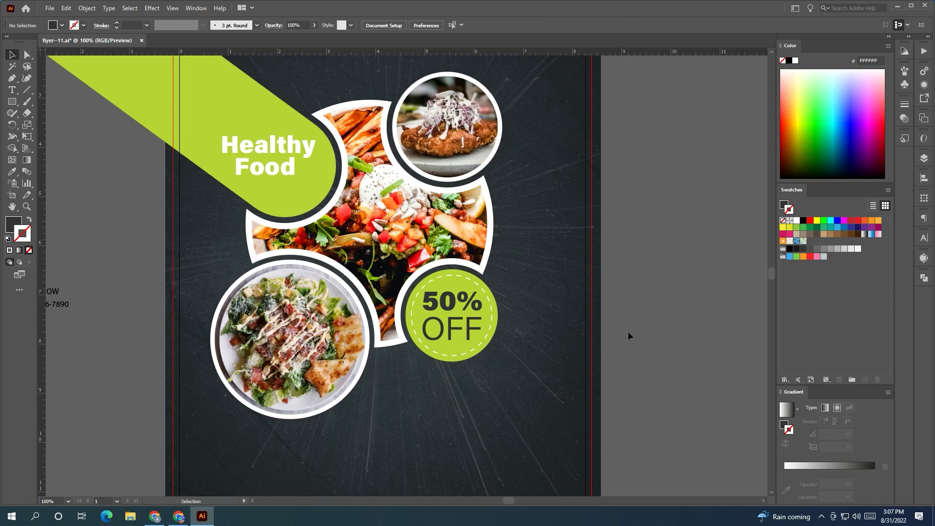
pyautogui.keyDown('shift'); pyautogui.click(451, 304); pyautogui.keyUp('shift')
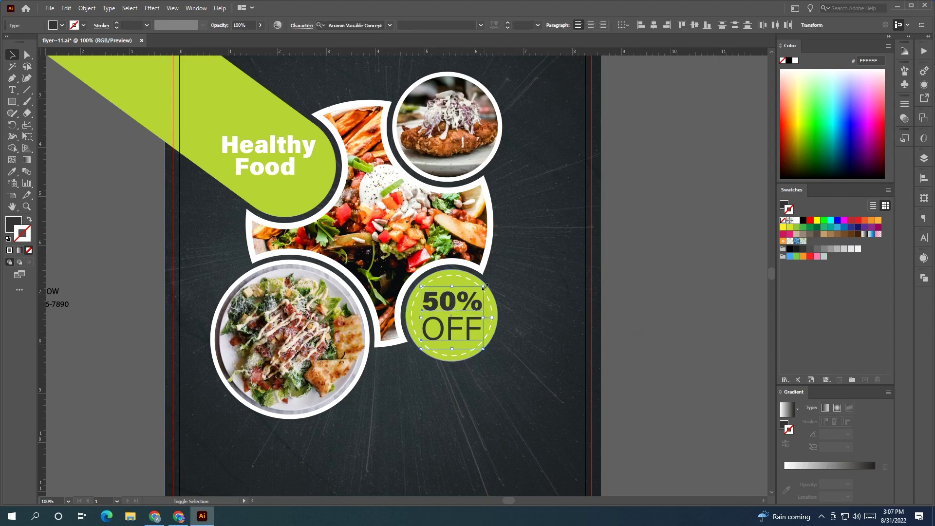
pyautogui.click(661, 328)
pyautogui.hotkey('ctrl', '-')
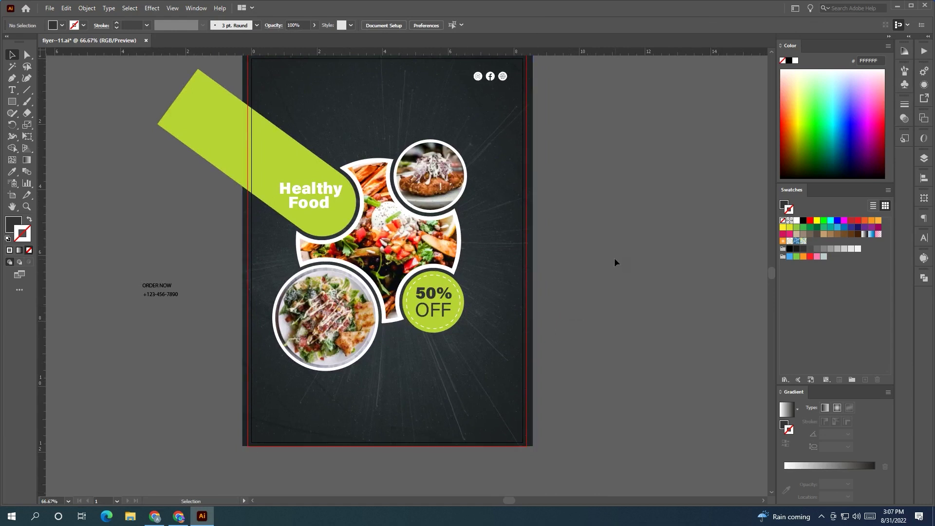
# - Draw a circle about 5.07 in wide over the central food photo, fitted to its outer white border
pyautogui.moveTo(8, 104); pyautogui.dragTo(64, 124)
pyautogui.moveTo(381, 237); pyautogui.dragTo(462, 317)
pyautogui.press('v')
pyautogui.moveTo(366, 268); pyautogui.dragTo(360, 271)
pyautogui.moveTo(456, 242); pyautogui.dragTo(461, 242)
pyautogui.moveTo(379, 161); pyautogui.dragTo(393, 151)
pyautogui.scroll(5, 376, 159)
pyautogui.scroll(-4, 409, 197)
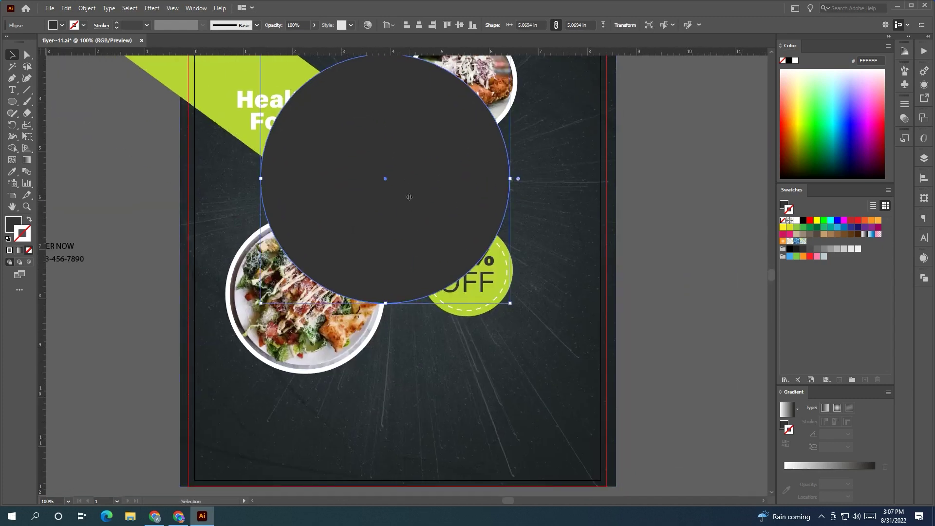
# - Swap the large circle's fill and stroke, leaving it unfilled with a dark grey outline
pyautogui.hotkey('shift', 'x')
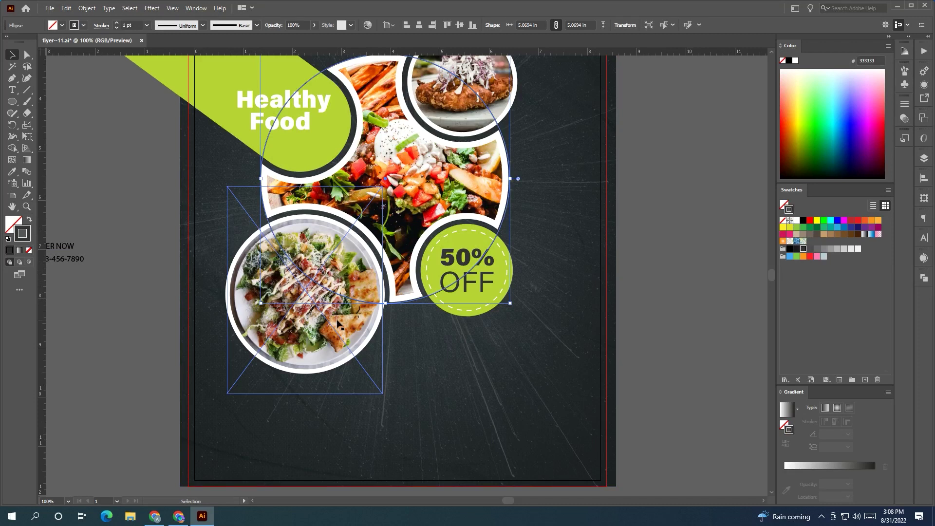
pyautogui.scroll(1, 340, 330)
pyautogui.hscroll(1, 339, 330)
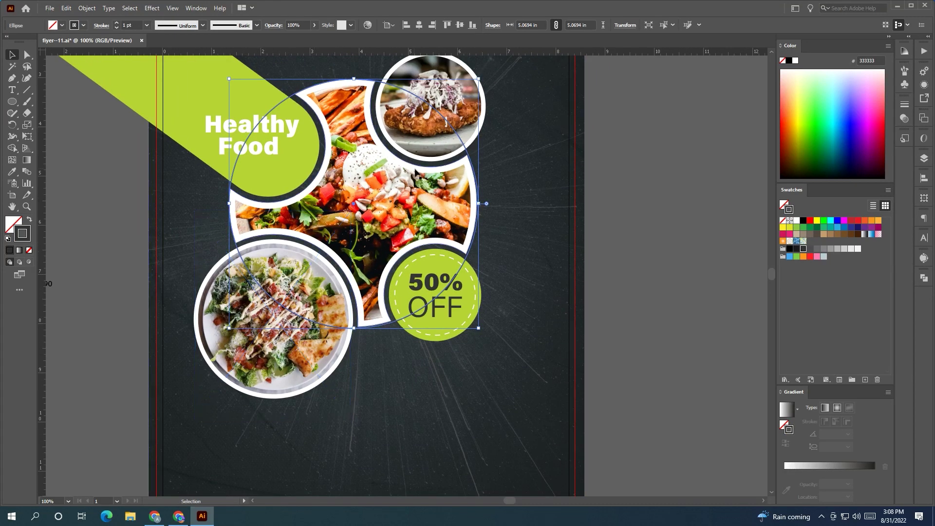
# - Enlarge the unfilled circle around the central food photo about its centre to 5.46 in and give it a red outline
pyautogui.moveTo(479, 203); pyautogui.dragTo(489, 205)
pyautogui.click(720, 292)
pyautogui.moveTo(468, 298); pyautogui.dragTo(439, 299)
pyautogui.click(371, 332)
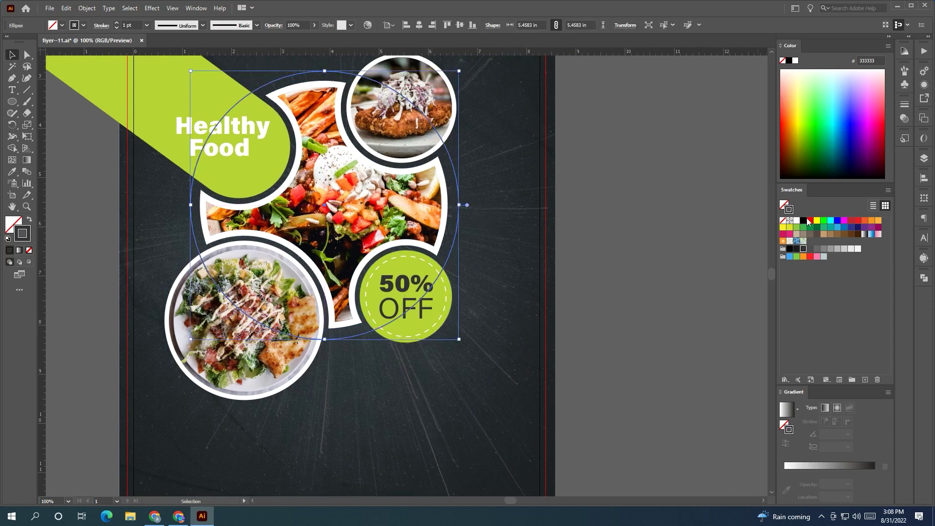
pyautogui.click(810, 220)
pyautogui.click(700, 253)
pyautogui.moveTo(700, 253); pyautogui.dragTo(674, 250)
# - Draw a red-outlined circle about 2.17 in wide centred on the 50% OFF badge
pyautogui.click(12, 102)
pyautogui.moveTo(379, 293); pyautogui.dragTo(421, 347)
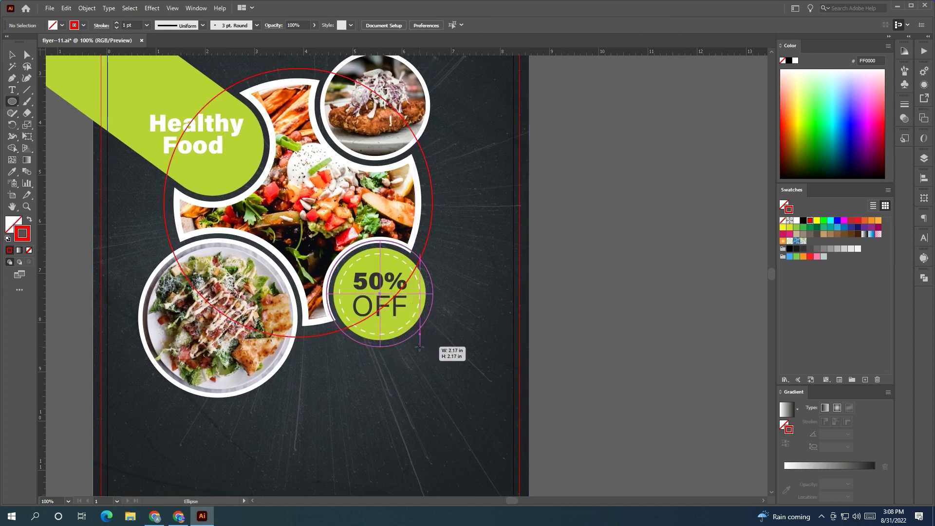
pyautogui.press('v')
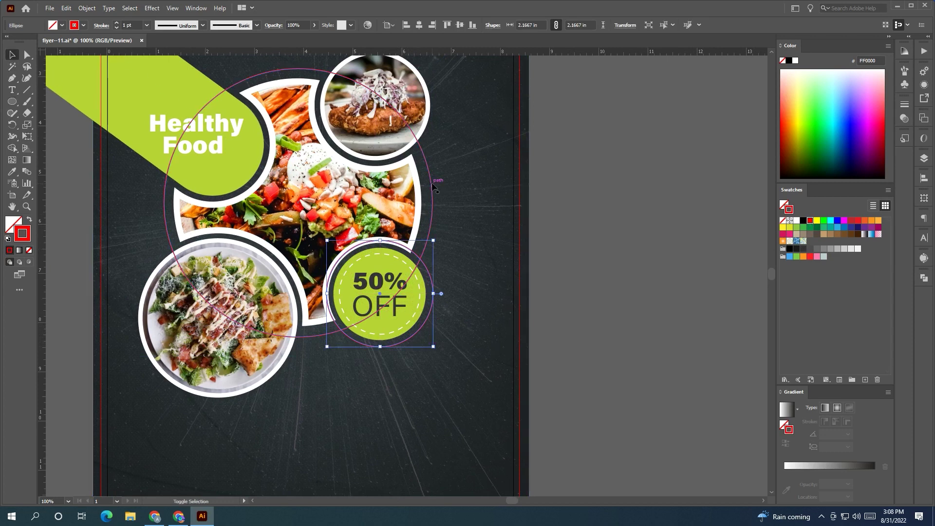
# - Merge the large outline circle and the badge's outline circle into one contour with the Shape Builder
pyautogui.keyDown('shift'); pyautogui.click(431, 204); pyautogui.keyUp('shift')
pyautogui.hotkey('shift', 'm')
pyautogui.click(384, 321)
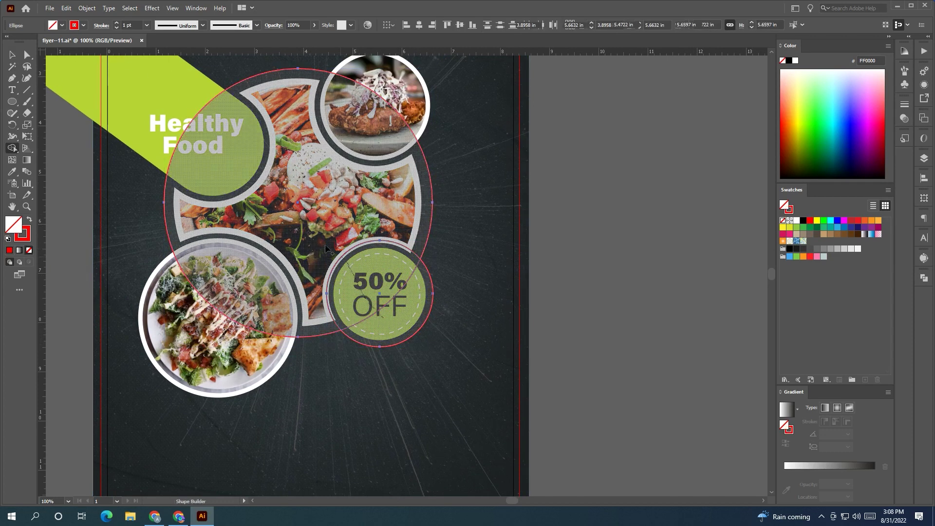
pyautogui.click(11, 57)
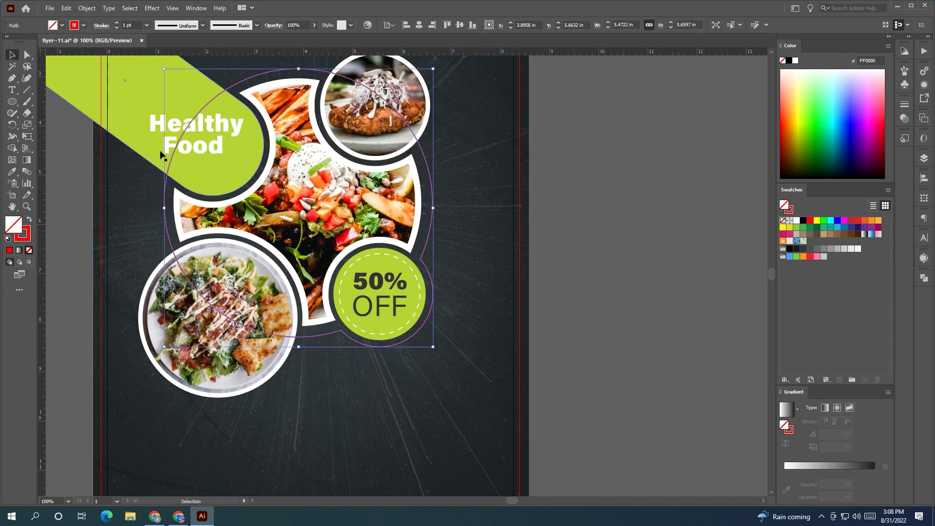
# - Turn the merged contour's outline white and make it a dashed line
pyautogui.moveTo(268, 235); pyautogui.dragTo(246, 255)
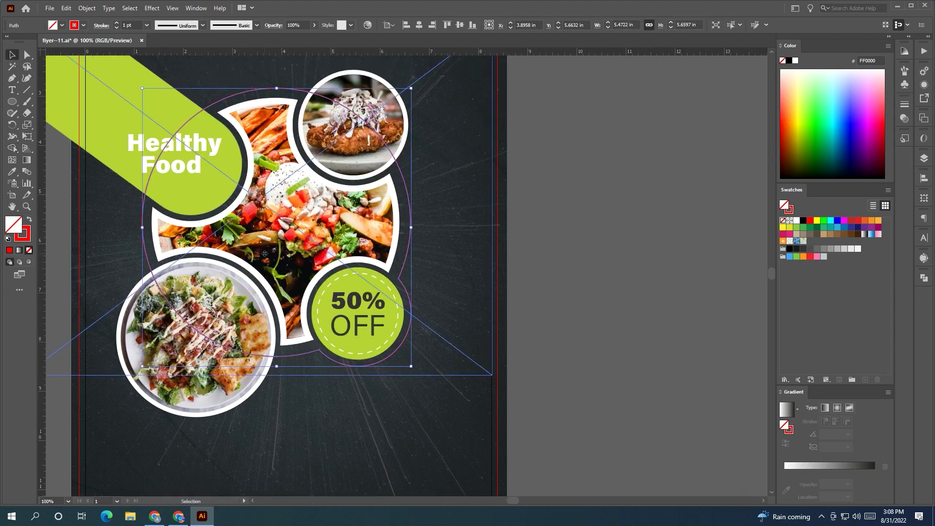
pyautogui.click(797, 220)
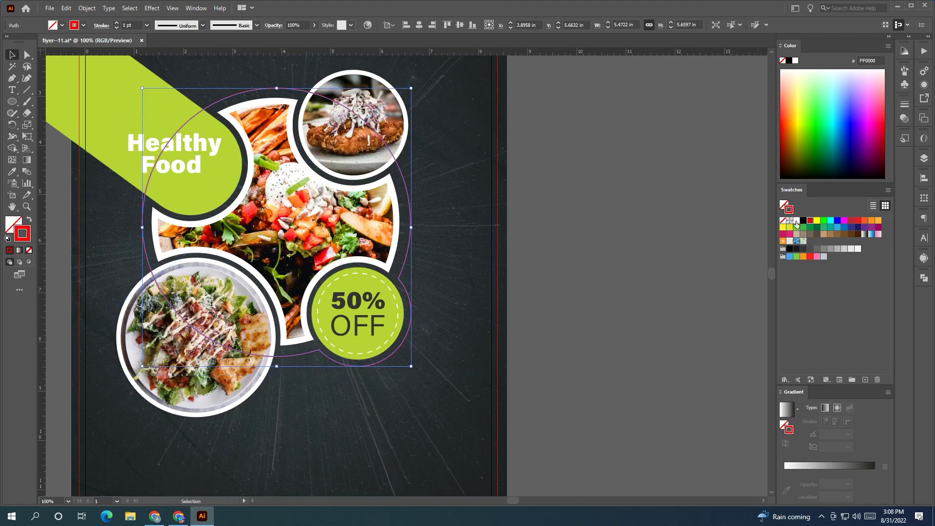
pyautogui.click(101, 25)
pyautogui.click(7, 92)
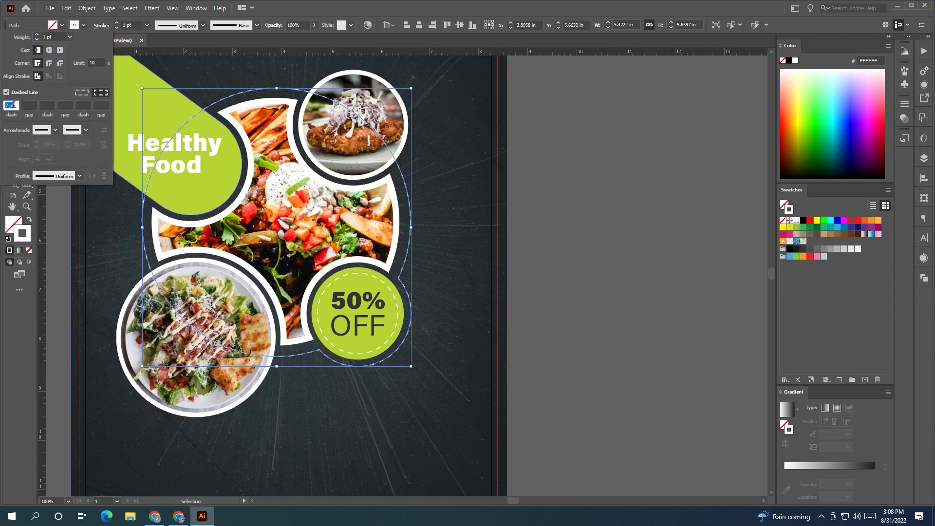
pyautogui.click(589, 176)
pyautogui.hotkey('ctrl', '-')
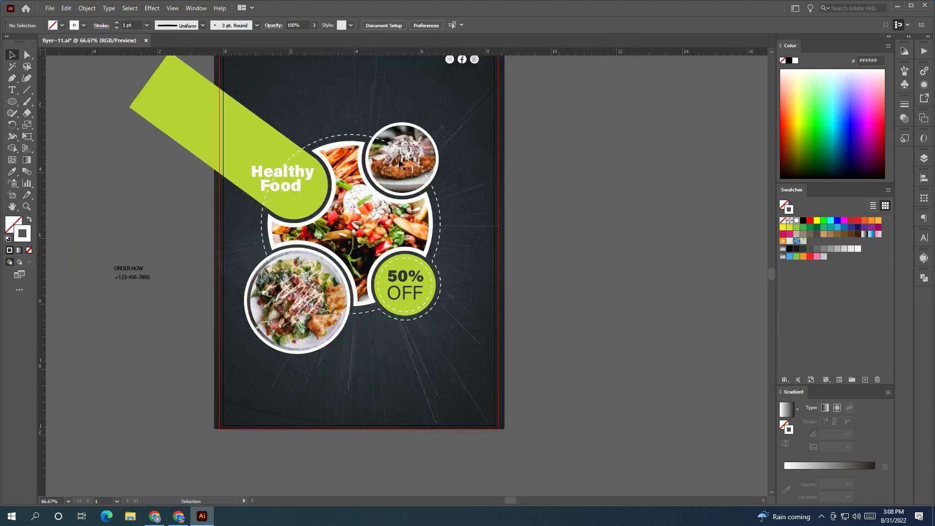
# - Bring the upper food photo, the green title bar and the lower salad photo to the front of the dashed contour
pyautogui.click(441, 155)
pyautogui.keyDown('shift'); pyautogui.click(295, 189); pyautogui.keyUp('shift')
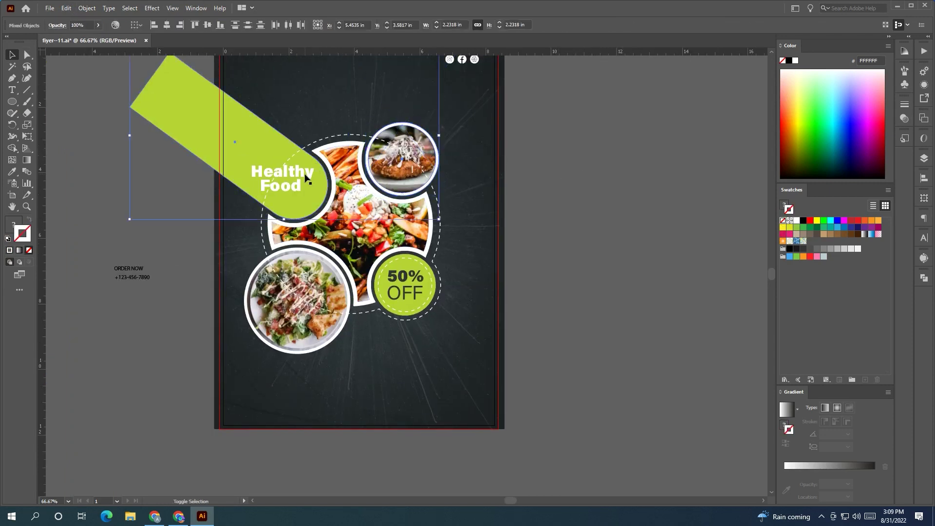
pyautogui.keyDown('shift'); pyautogui.click(310, 257); pyautogui.keyUp('shift')
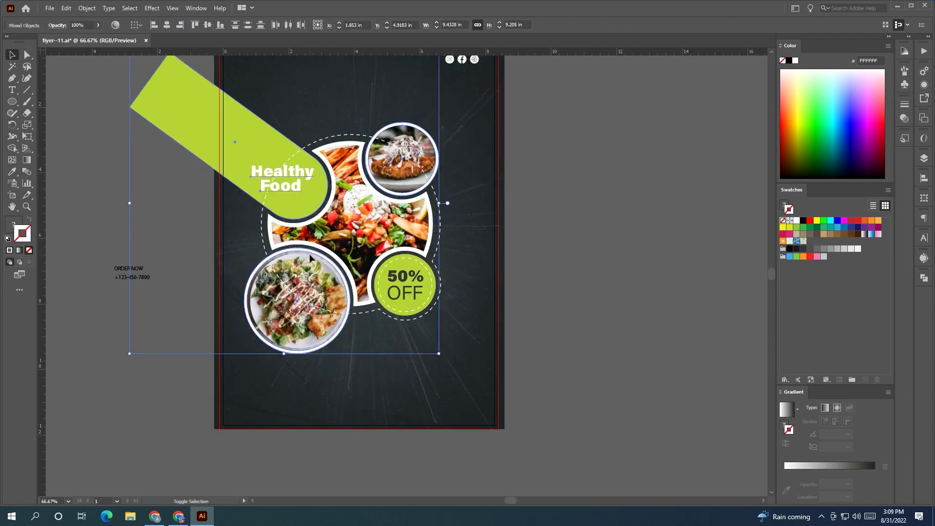
pyautogui.rightClick(310, 257)
pyautogui.click(453, 365)
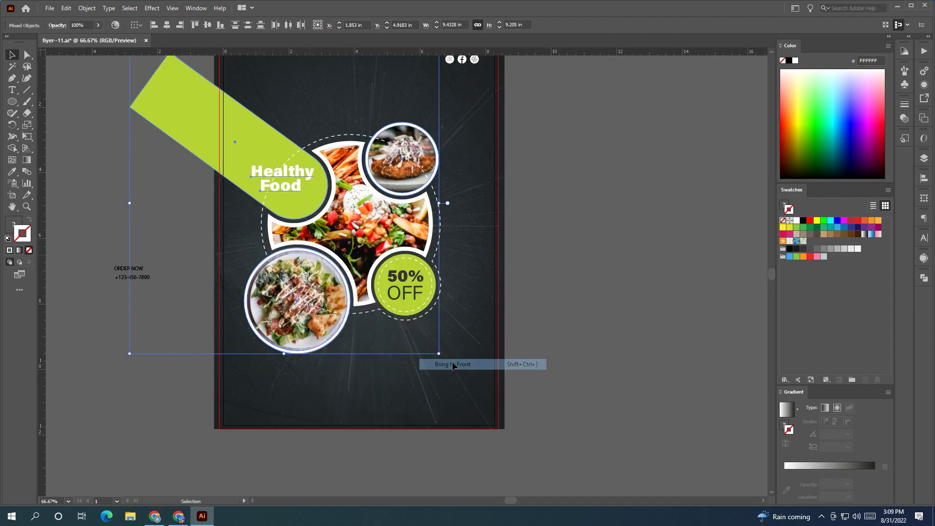
pyautogui.click(547, 314)
pyautogui.moveTo(535, 294); pyautogui.dragTo(507, 295)
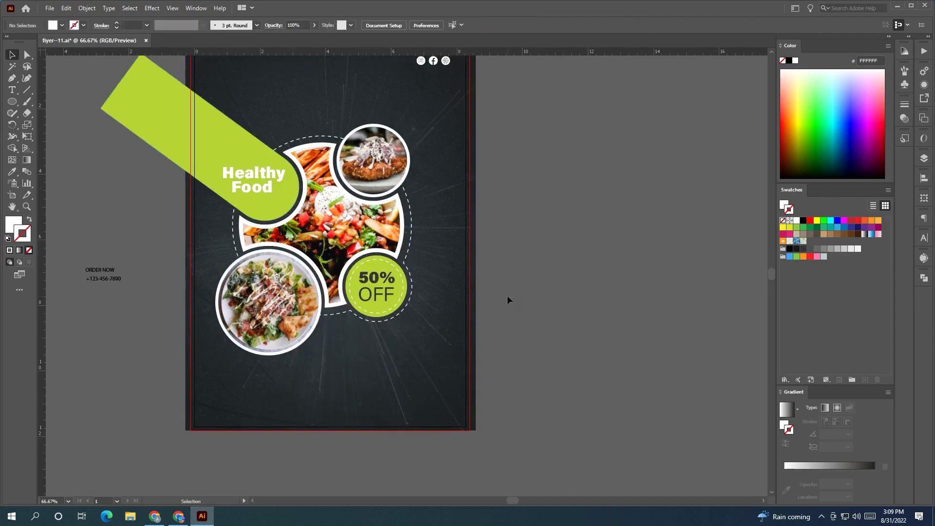
# - Draw a text frame with Lorem ipsum placeholder text beside the ORDER NOW block at the flyer's lower edge
pyautogui.scroll(2, 533, 264)
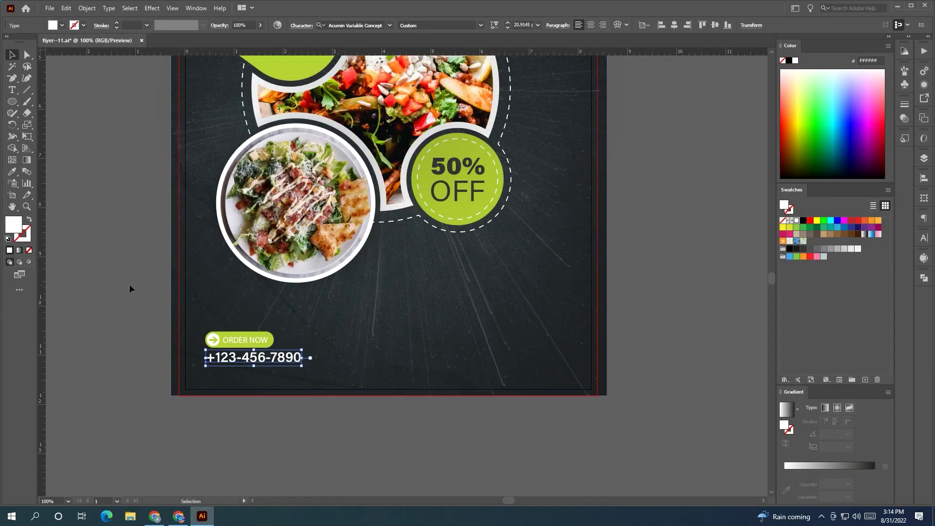
pyautogui.click(129, 283)
pyautogui.scroll(-1, 129, 282)
pyautogui.scroll(4, 128, 282)
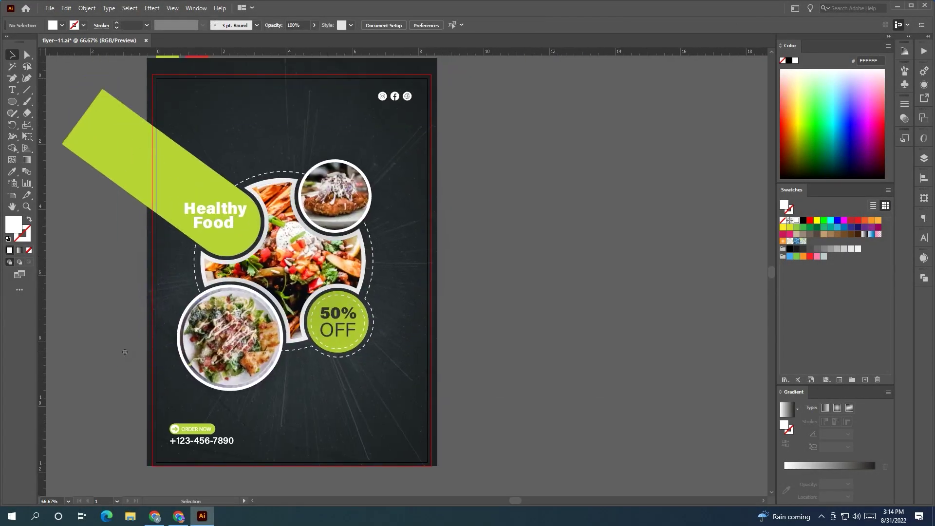
pyautogui.scroll(-2, 82, 292)
pyautogui.press('t')
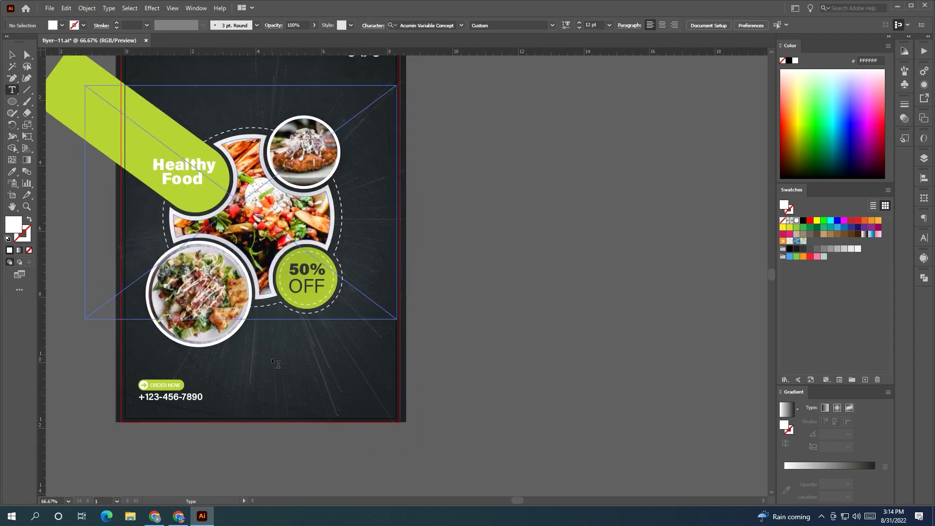
pyautogui.scroll(1, 287, 362)
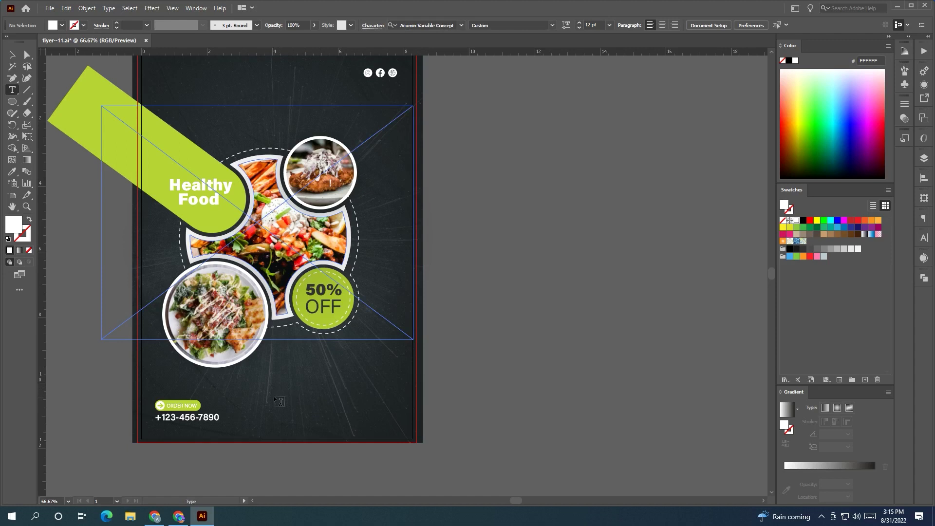
pyautogui.moveTo(274, 396); pyautogui.dragTo(404, 419)
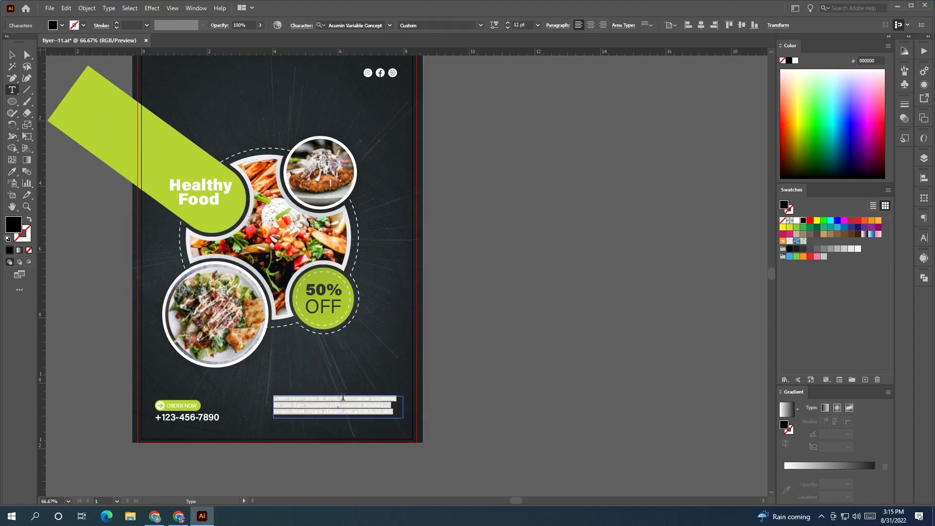
pyautogui.press('Escape')
# - Colour the Lorem ipsum placeholder text white
pyautogui.click(526, 337)
pyautogui.moveTo(526, 336); pyautogui.dragTo(573, 343)
pyautogui.click(350, 411)
pyautogui.click(796, 220)
pyautogui.click(390, 427)
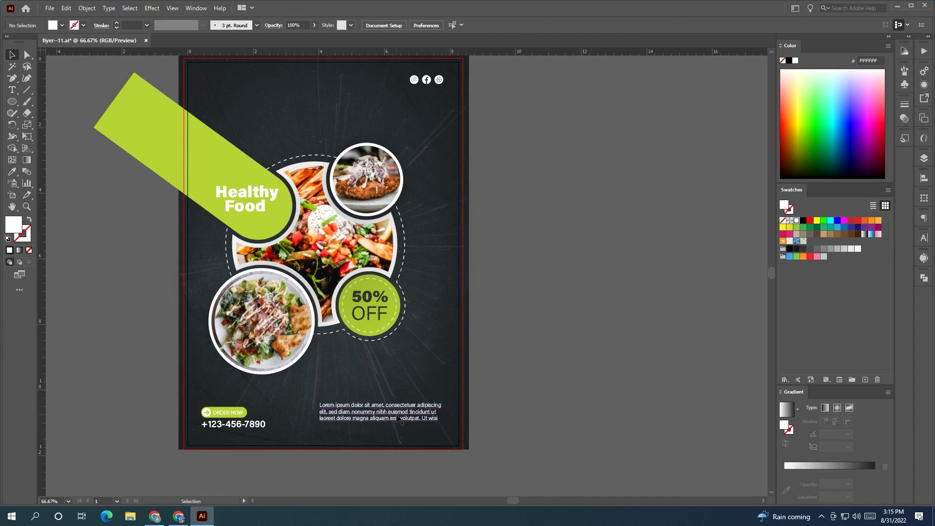
# - Lower the opacity of the Lorem ipsum paragraph slightly
pyautogui.moveTo(396, 418); pyautogui.dragTo(424, 425)
pyautogui.click(431, 427)
pyautogui.click(260, 25)
pyautogui.moveTo(260, 37); pyautogui.dragTo(246, 37)
pyautogui.click(597, 211)
pyautogui.moveTo(598, 211); pyautogui.dragTo(604, 230)
# - Place a horizontal guide along the base of the phone number and nudge the Lorem ipsum paragraph down and slightly right
pyautogui.scroll(-3, 334, 265)
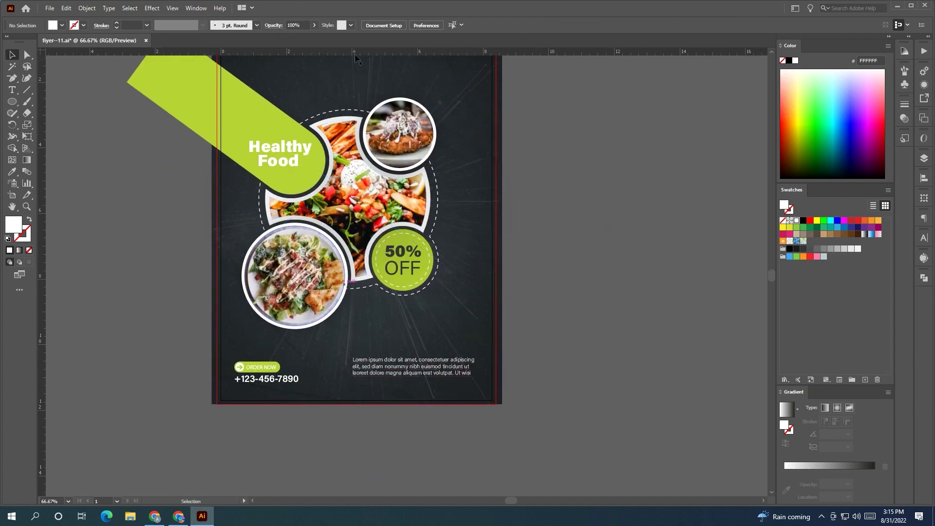
pyautogui.moveTo(278, 391); pyautogui.dragTo(292, 386)
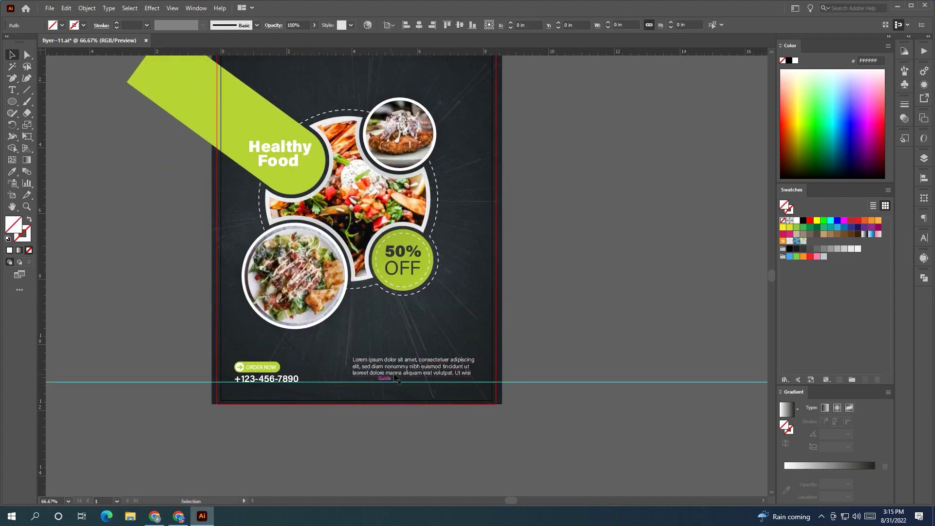
pyautogui.click(397, 376)
pyautogui.hotkey('shift', 'Right')
pyautogui.hotkey('shift', 'Down')
pyautogui.click(534, 351)
# - Place a vertical guide at about 7.81 in, along the outer edge of the social icons and the Lorem ipsum paragraph
pyautogui.scroll(4, 343, 390)
pyautogui.hscroll(2, 343, 389)
pyautogui.moveTo(41, 360); pyautogui.dragTo(441, 460)
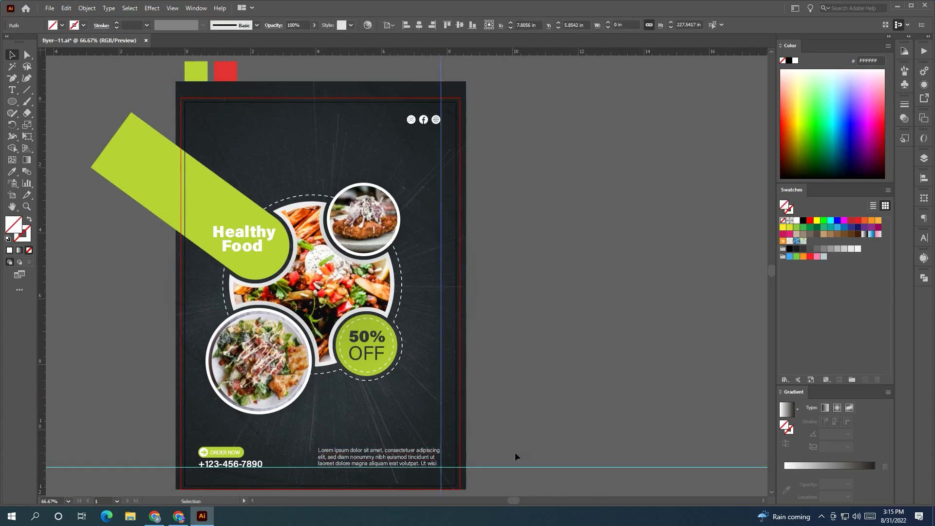
pyautogui.hscroll(-1, 513, 441)
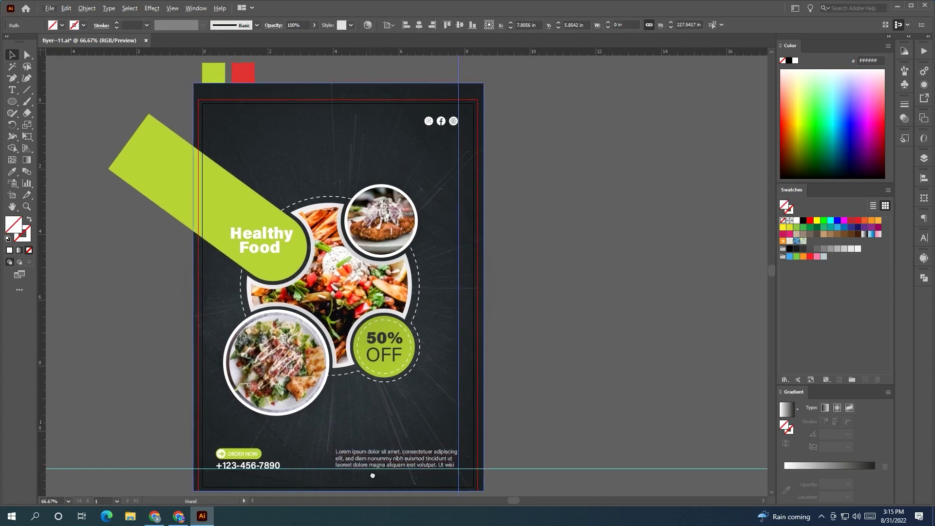
pyautogui.scroll(-3, 536, 414)
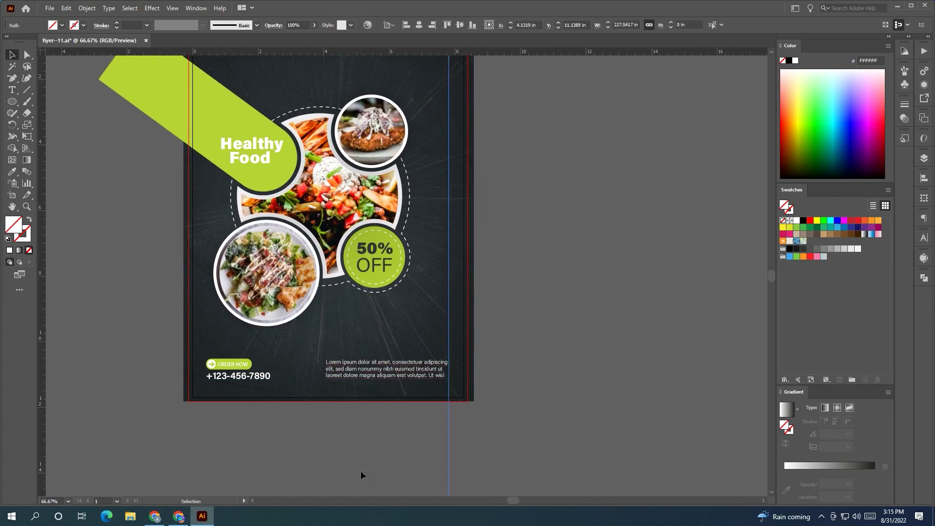
# - Select the Lorem ipsum paragraph, the phone number and the ORDER NOW button together and shift them down slightly
pyautogui.click(390, 370)
pyautogui.keyDown('shift'); pyautogui.click(235, 377); pyautogui.keyUp('shift')
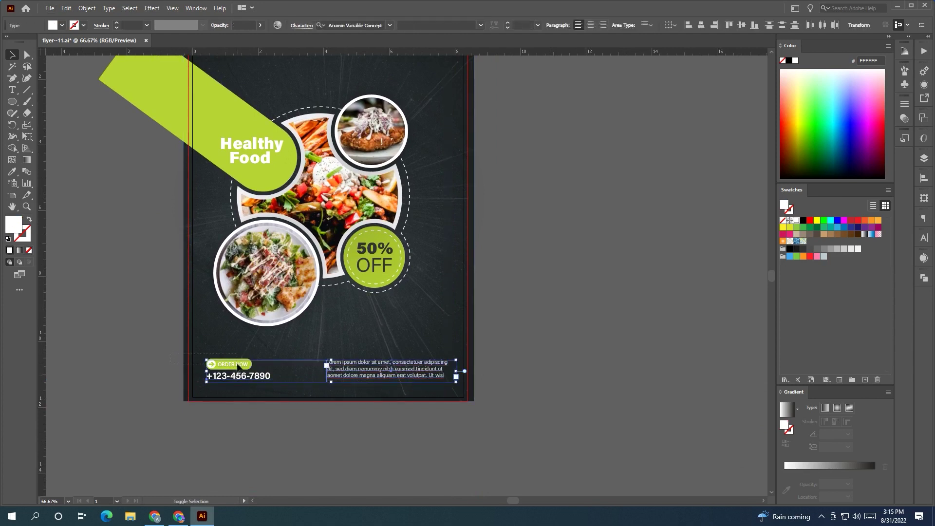
pyautogui.keyDown('shift'); pyautogui.click(210, 322); pyautogui.keyUp('shift')
pyautogui.moveTo(194, 344); pyautogui.dragTo(230, 365)
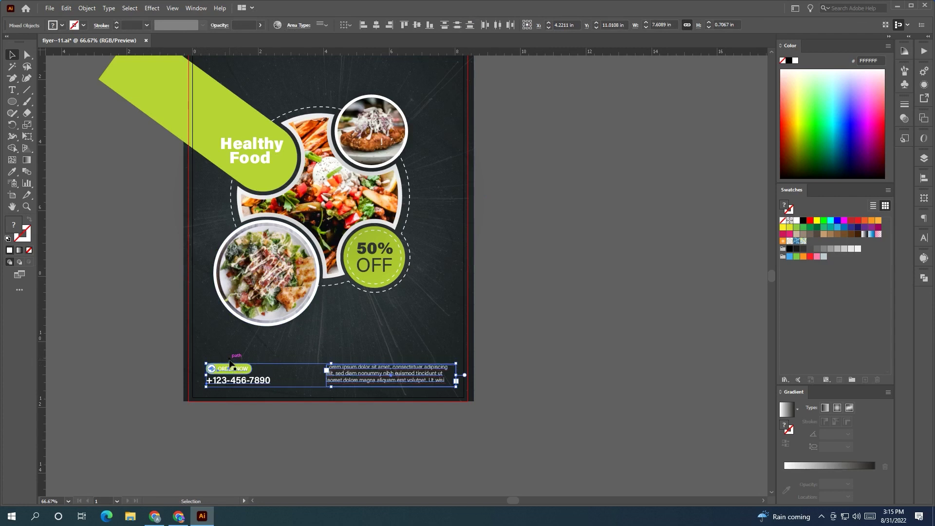
pyautogui.click(574, 358)
pyautogui.moveTo(573, 357); pyautogui.dragTo(577, 393)
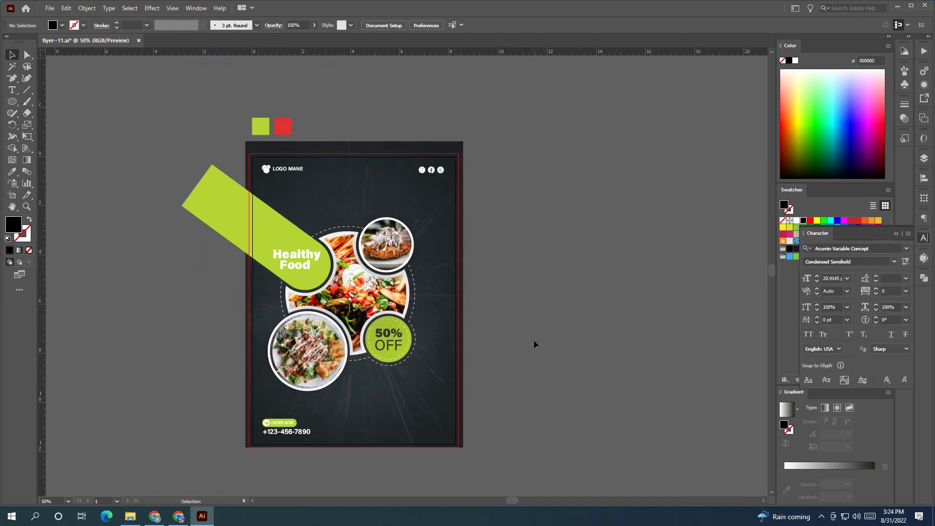
# - Move the SPEACIAL Hot Food heading onto the flyer above the food photos and colour it white
pyautogui.scroll(-4, 533, 340)
pyautogui.moveTo(278, 324); pyautogui.dragTo(583, 283)
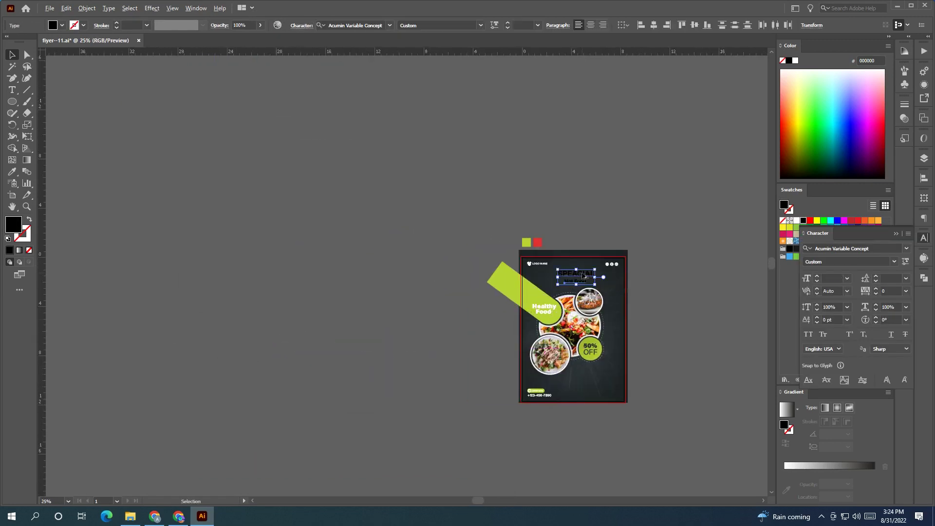
pyautogui.scroll(2, 584, 283)
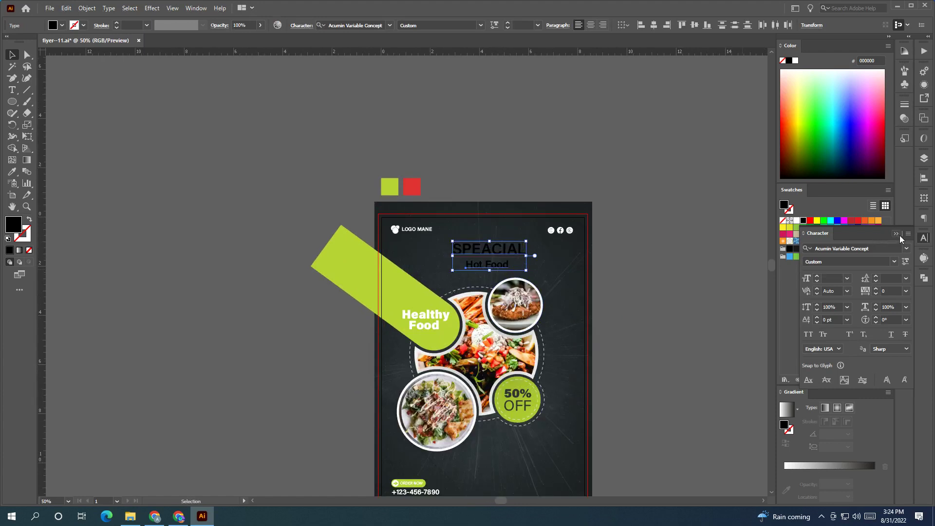
pyautogui.click(896, 234)
pyautogui.click(797, 220)
pyautogui.moveTo(675, 287); pyautogui.dragTo(617, 236)
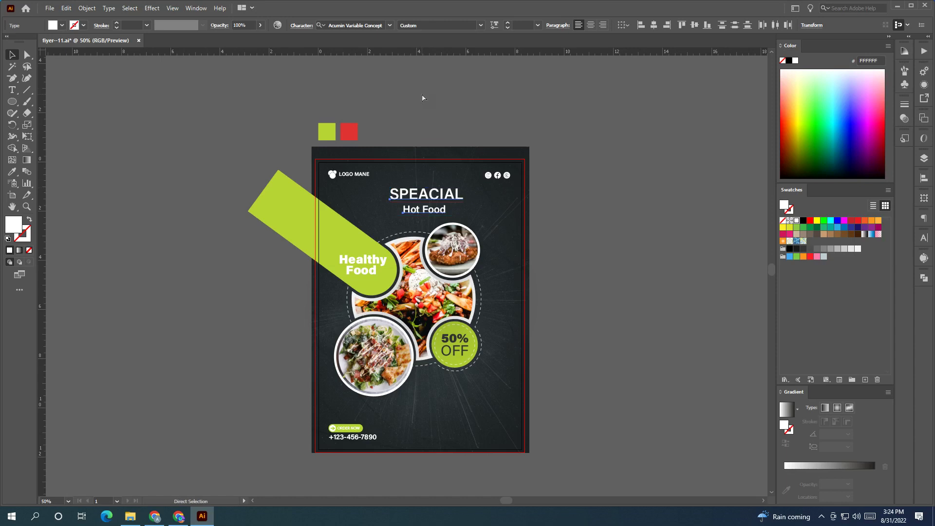
# - Group the two heading lines and centre the group horizontally on the flyer
pyautogui.hotkey('ctrl', 'g')
pyautogui.click(674, 25)
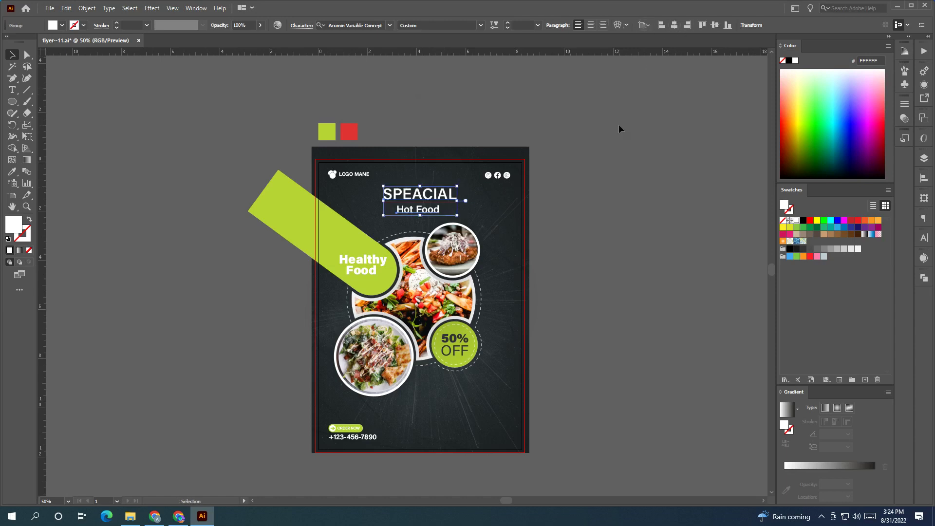
pyautogui.click(661, 217)
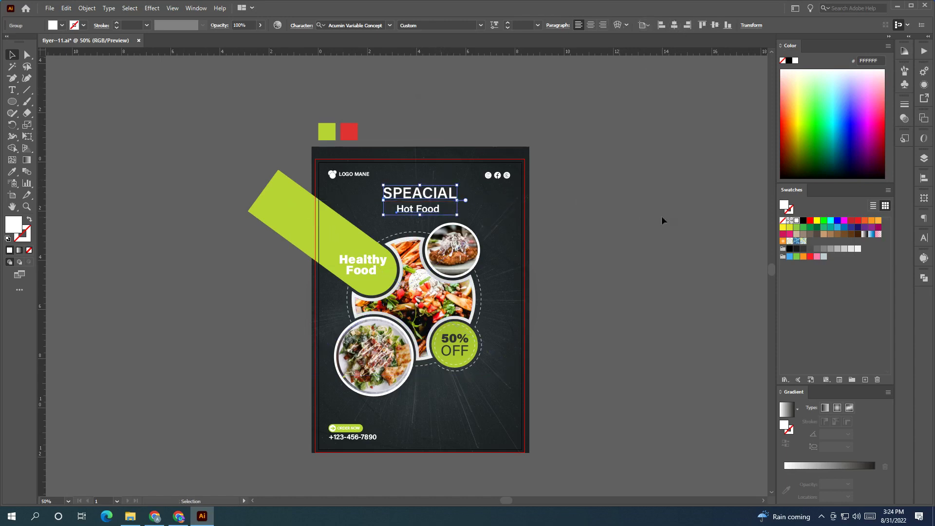
# - Ungroup the heading and increase the font weight of the SPEACIAL line above 564
pyautogui.click(437, 197)
pyautogui.rightClick(379, 202)
pyautogui.click(460, 282)
pyautogui.click(638, 292)
pyautogui.click(419, 198)
pyautogui.click(494, 25)
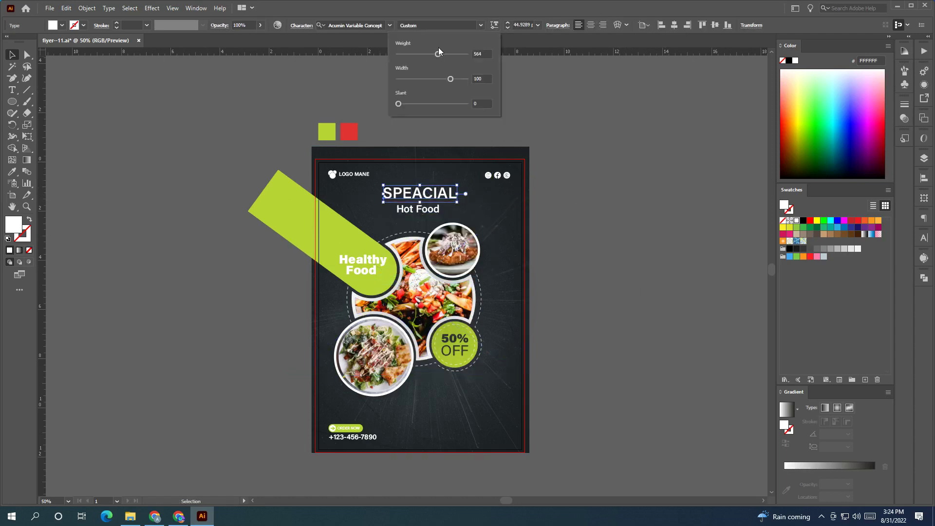
pyautogui.moveTo(438, 54); pyautogui.dragTo(451, 54)
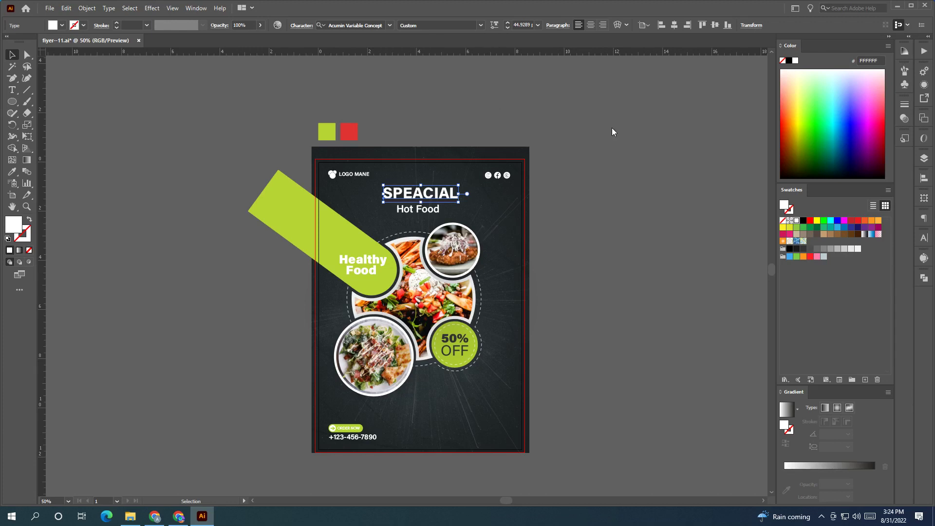
# - Enlarge the Hot Food line around its centre beneath the SPEACIAL line
pyautogui.click(421, 214)
pyautogui.tripleClick(418, 214)
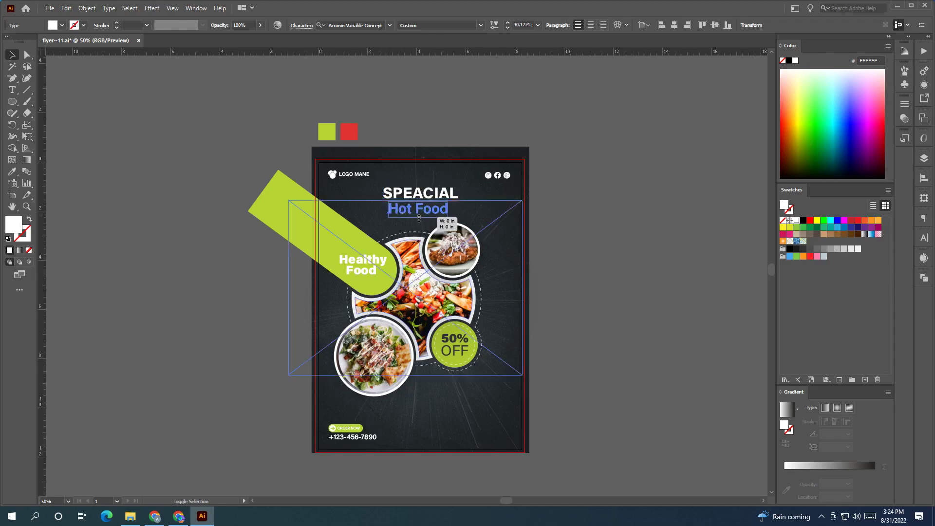
pyautogui.press('Escape')
pyautogui.click(575, 248)
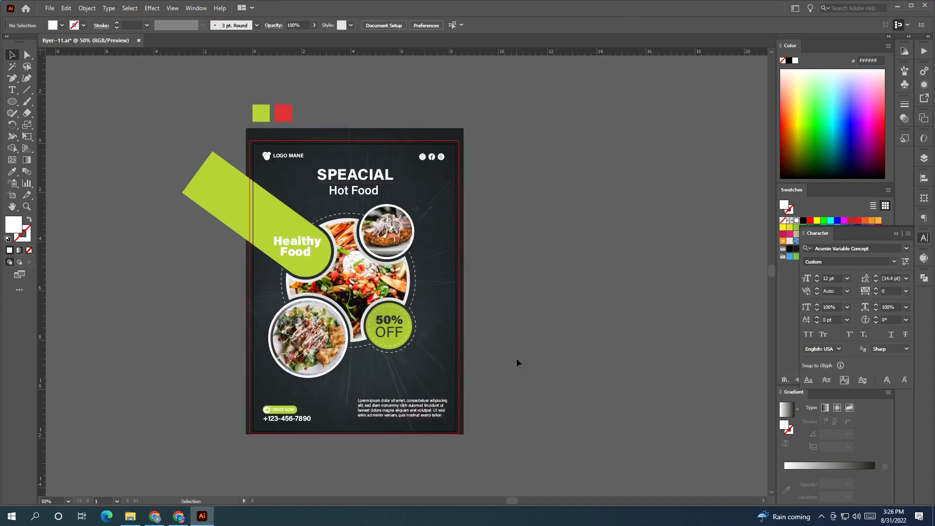
# - Draw a white rectangle over the flyer and fit its edges to the red bleed border, about 8.51 by 11.94 in
pyautogui.click(11, 102)
pyautogui.click(60, 101)
pyautogui.moveTo(250, 141); pyautogui.dragTo(459, 433)
pyautogui.keyDown('alt'); pyautogui.scroll(3, 360, 156); pyautogui.keyUp('alt')
pyautogui.moveTo(359, 156); pyautogui.dragTo(359, 161)
pyautogui.moveTo(653, 391); pyautogui.dragTo(498, 119)
pyautogui.moveTo(521, 329); pyautogui.dragTo(519, 330)
pyautogui.keyDown('alt'); pyautogui.scroll(-1, 514, 322); pyautogui.keyUp('alt')
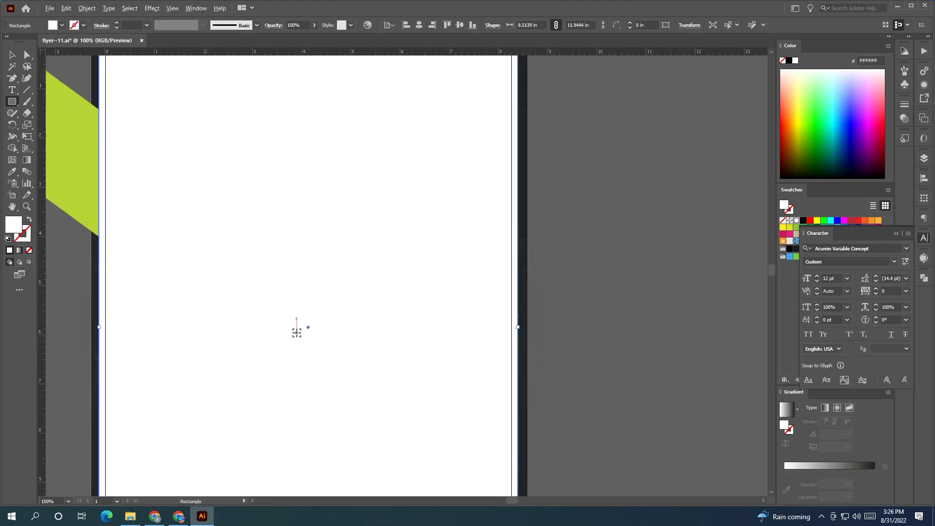
pyautogui.scroll(-1, 302, 328)
# - Select the flyer artwork with the white rectangle and make a clipping mask that trims everything to the bleed border
pyautogui.click(12, 54)
pyautogui.click(122, 129)
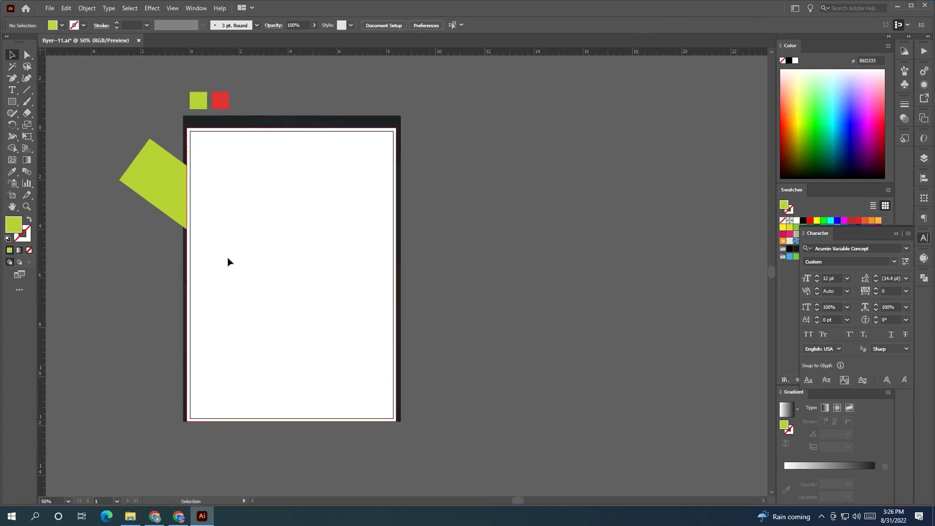
pyautogui.hotkey('ctrl', '7')
pyautogui.click(452, 439)
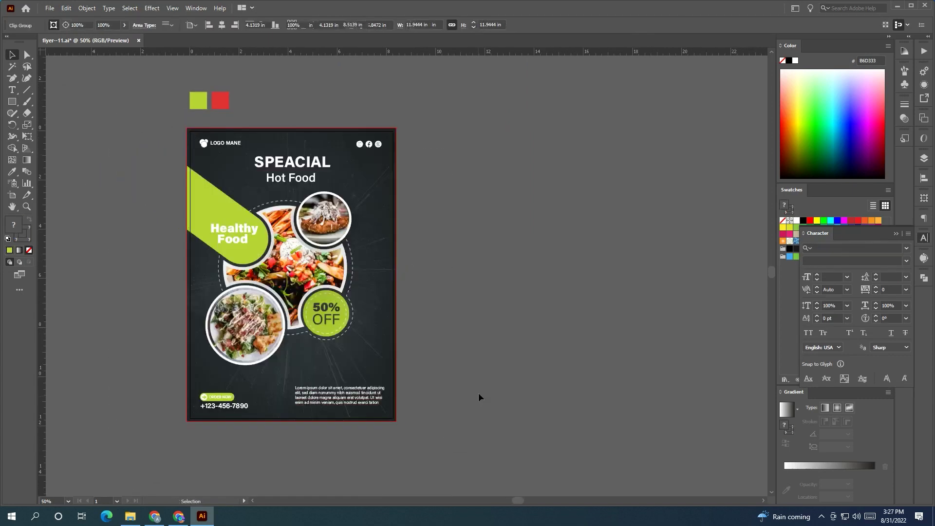
pyautogui.moveTo(478, 392); pyautogui.dragTo(499, 383)
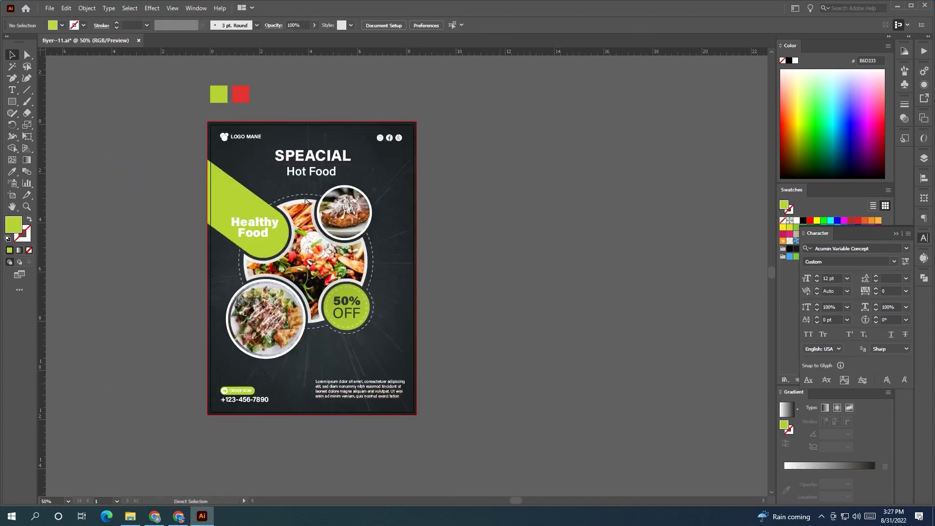